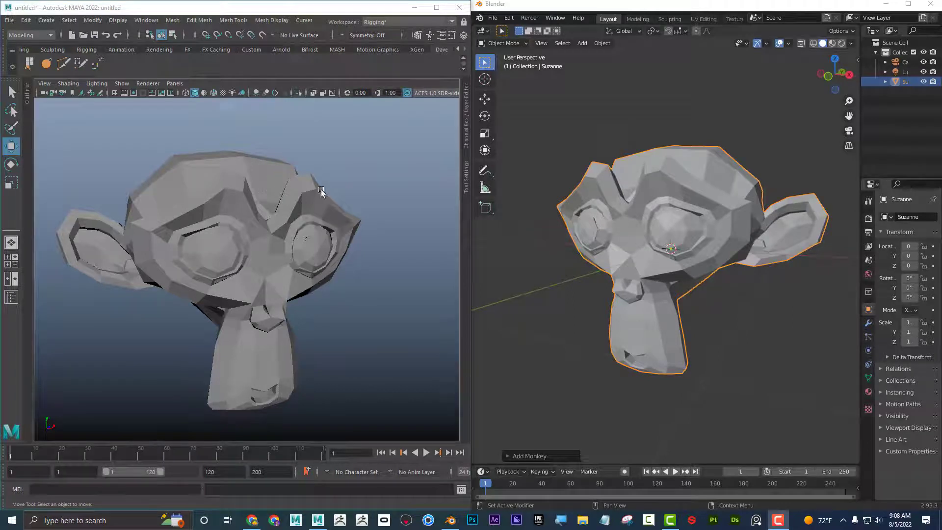
Step: Maximize the Maya window so the monkey head fills a full-screen perspective viewport
alt+middle_drag(357, 276, 362, 273)
alt+drag(362, 273, 363, 273)
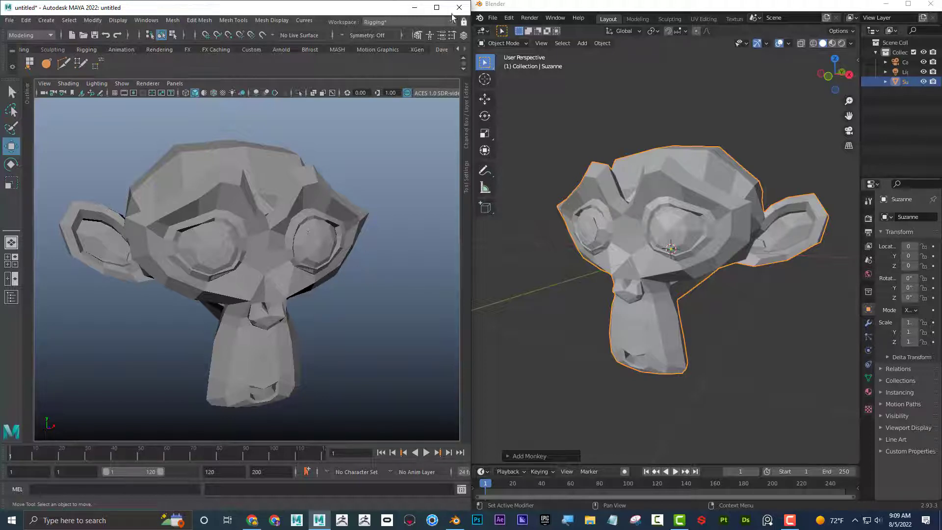
click(435, 8)
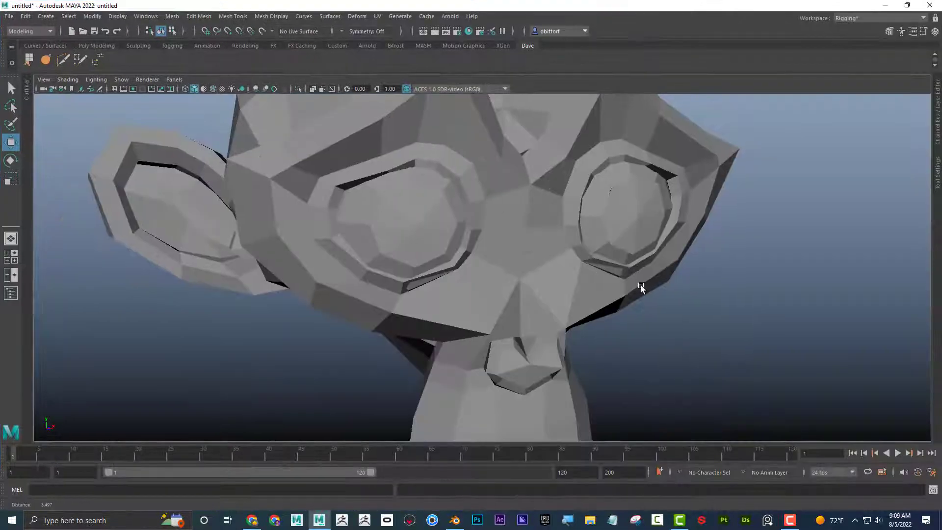
Step: Examine the monkey head from several sides and distances, and frame it again once it is off view
scroll(642, 286, down, 5)
alt+drag(397, 235, 571, 292)
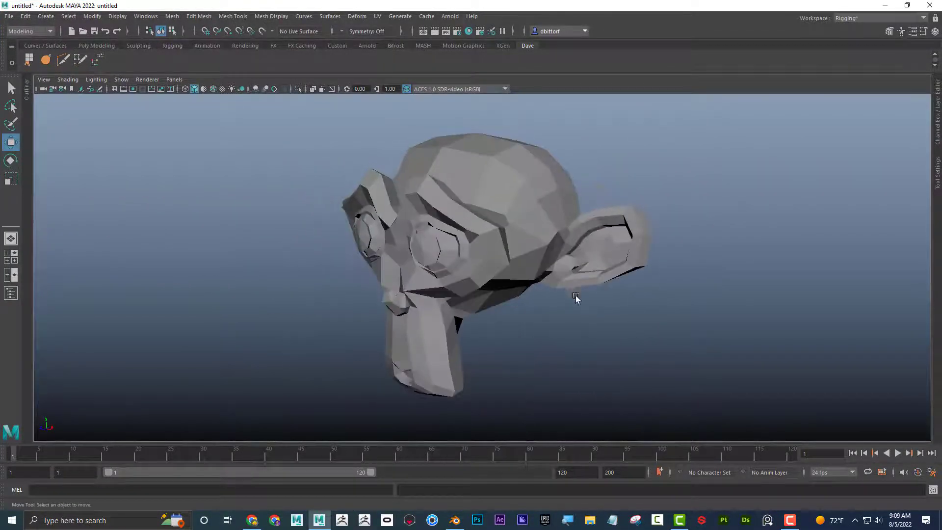
alt+middle_drag(567, 320, 483, 330)
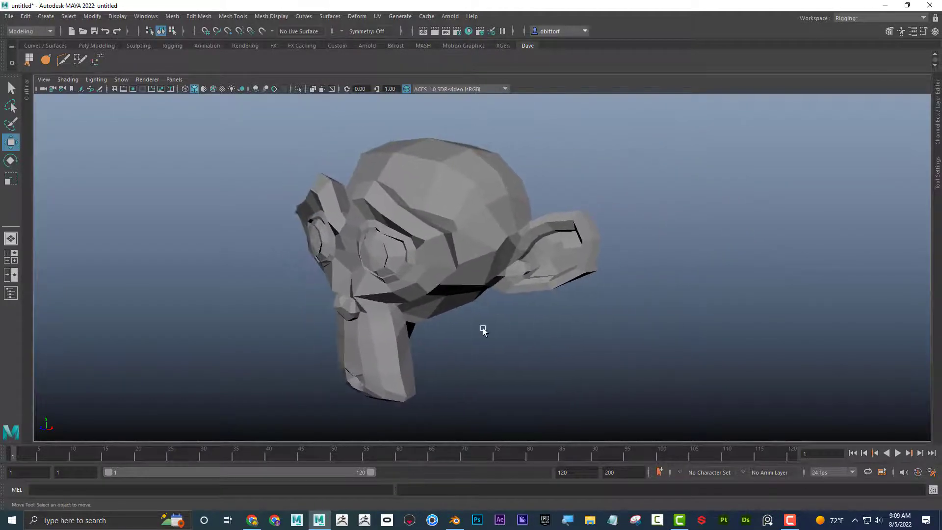
alt+drag(500, 336, 573, 340)
alt+right_drag(574, 341, 598, 315)
alt+drag(598, 314, 525, 339)
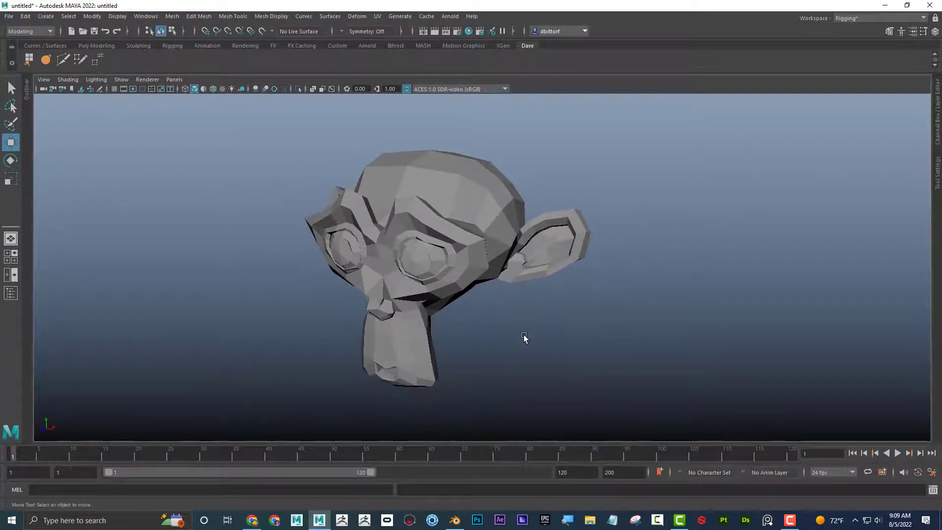
alt+middle_drag(494, 340, 782, 246)
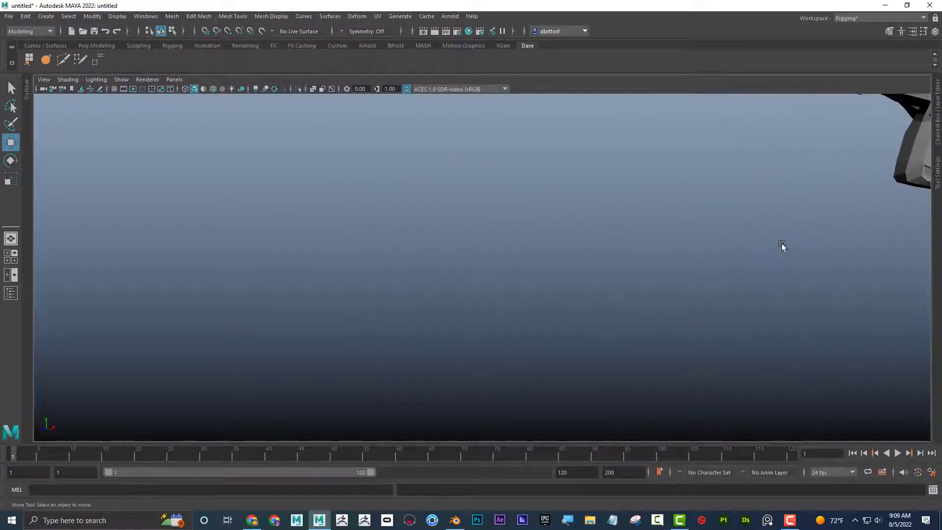
key(f)
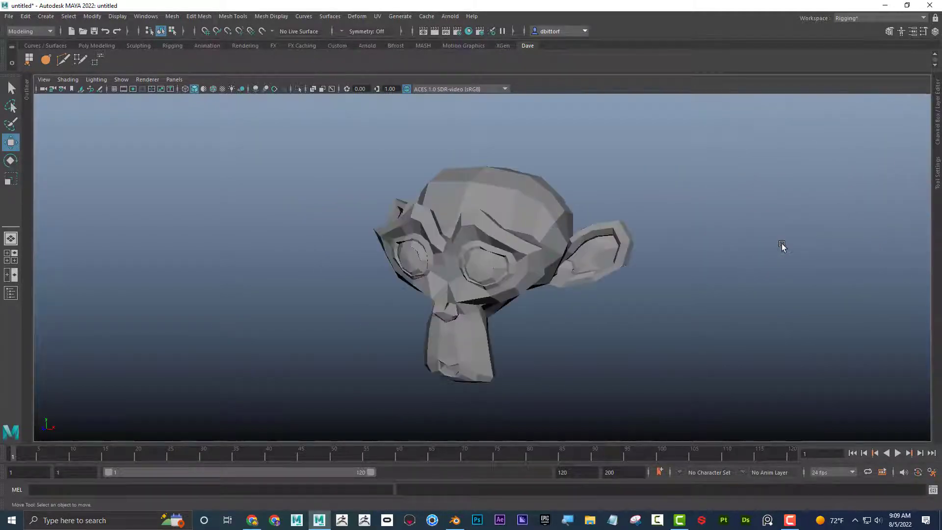
Step: Duplicate the monkey head and move the copy sideways, clear of the original
click(479, 217)
alt+right_drag(656, 279, 405, 269)
key(ctrl+d)
mouse_move(523, 275)
mouse_down()
mouse_move(701, 299)
mouse_move(612, 305)
mouse_move(513, 278)
mouse_up()
alt+right_drag(513, 278, 846, 314)
alt+drag(847, 313, 814, 305)
Step: Frame the duplicated head, the whole scene and the selected original head in turn
key(f)
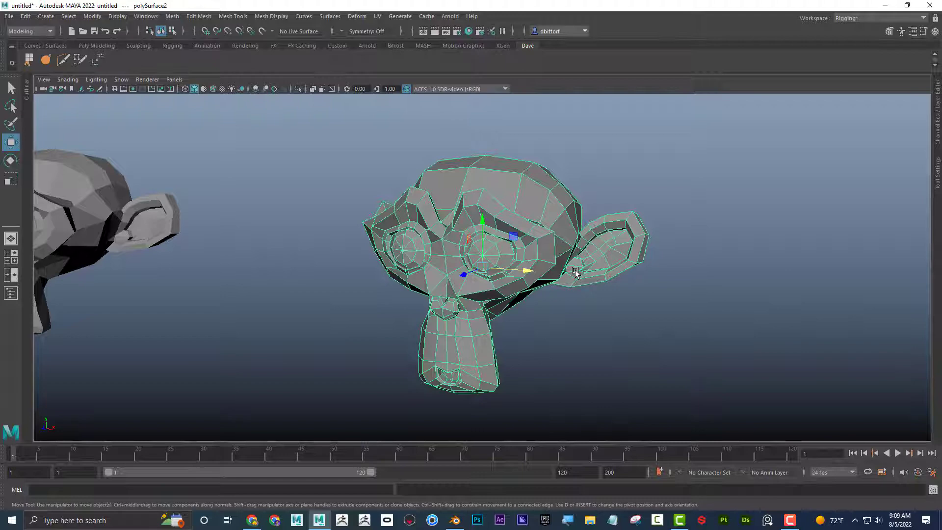
key(a)
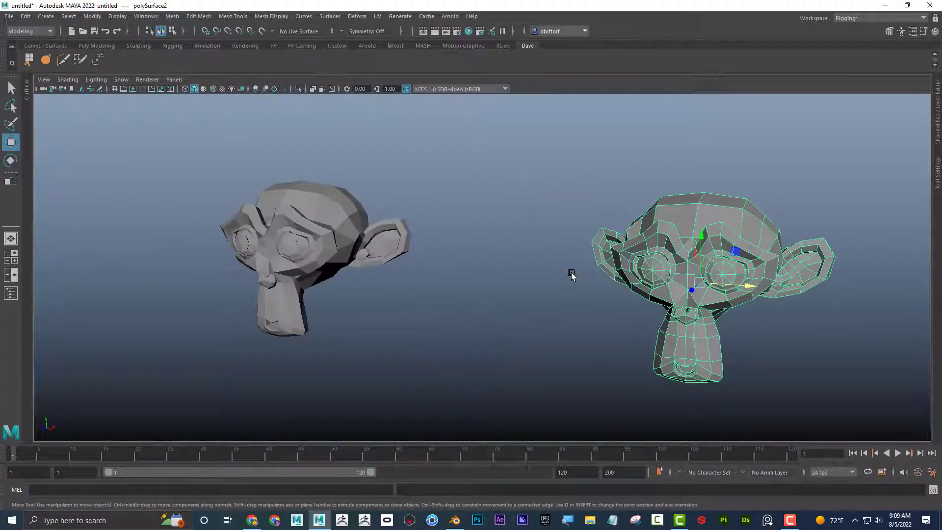
click(374, 133)
click(326, 217)
key(f)
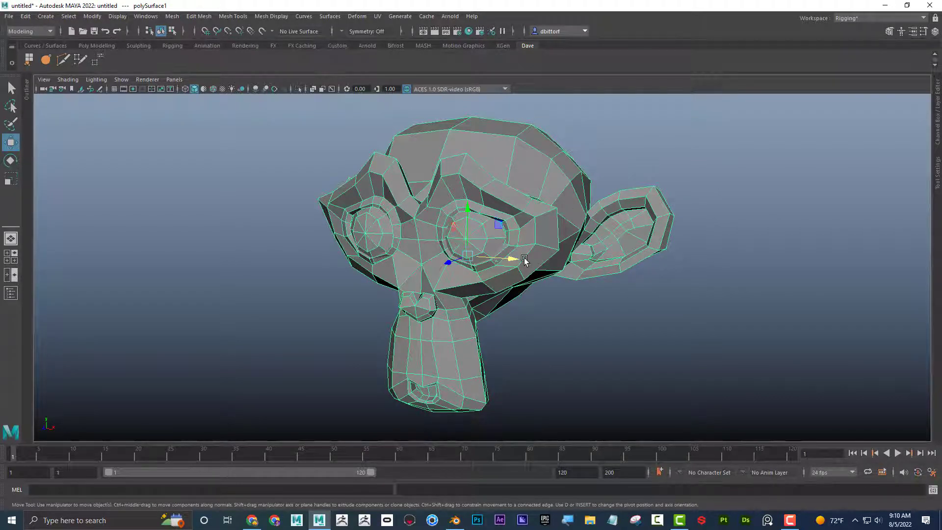
Step: Compare the original head's smooth mesh preview with its unsmoothed display
key(3)
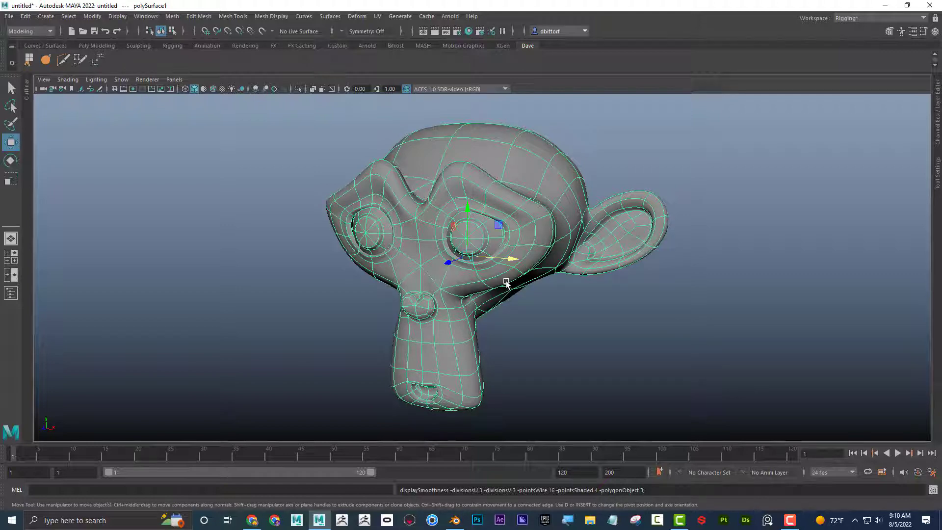
key(1)
key(3)
key(1)
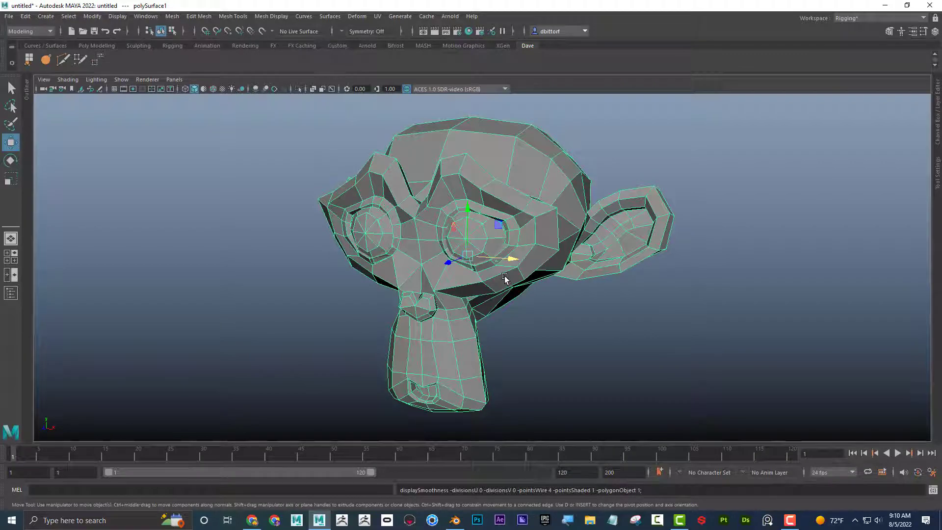
Step: View the head as cage plus smooth preview, and return it to the unsmoothed display
key(2)
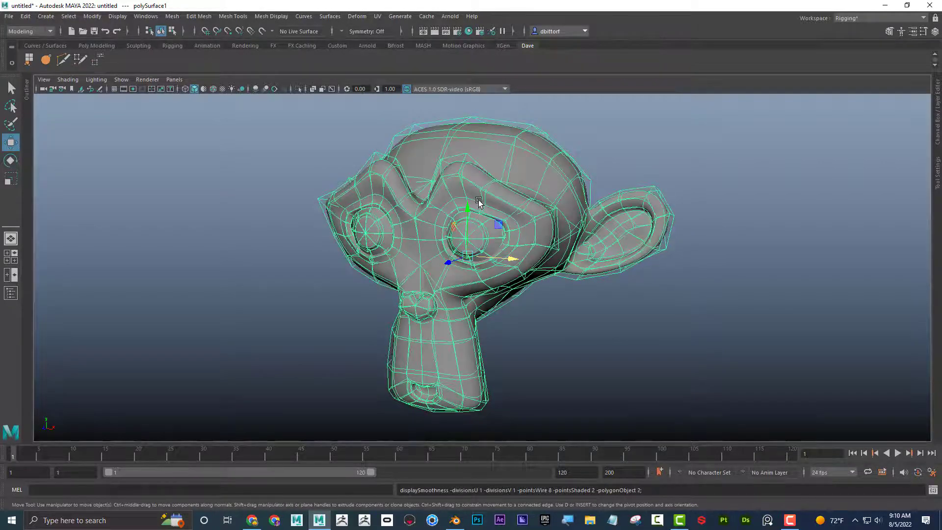
scroll(480, 196, up, 2)
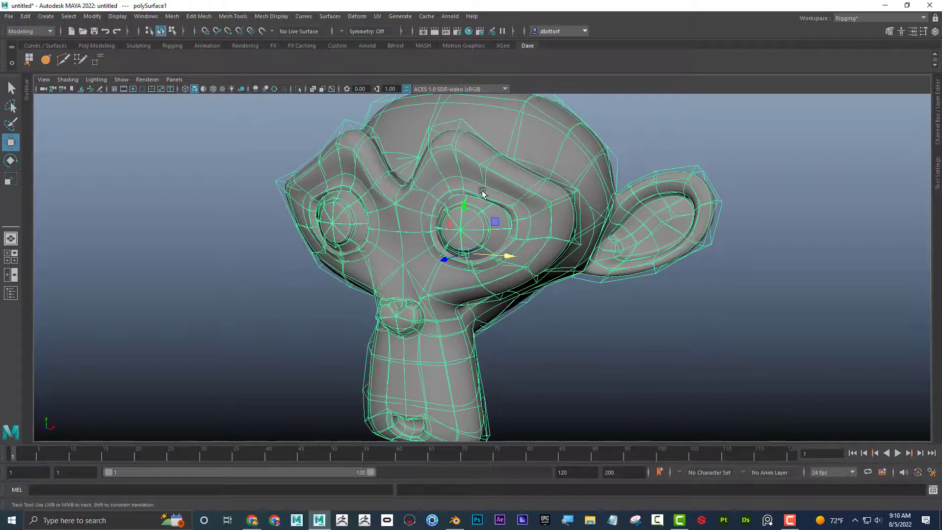
alt+middle_drag(482, 186, 504, 257)
scroll(479, 185, down, 1)
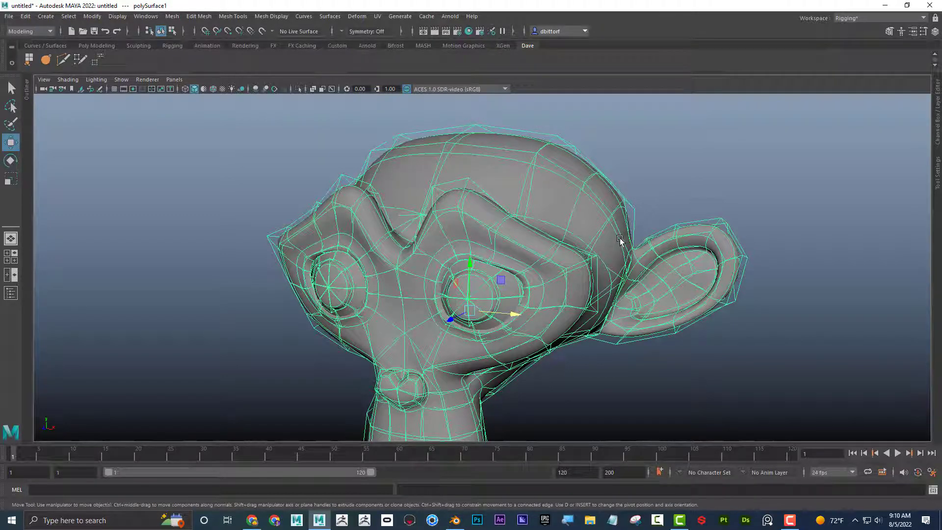
key(1)
key(3)
key(1)
key(3)
key(1)
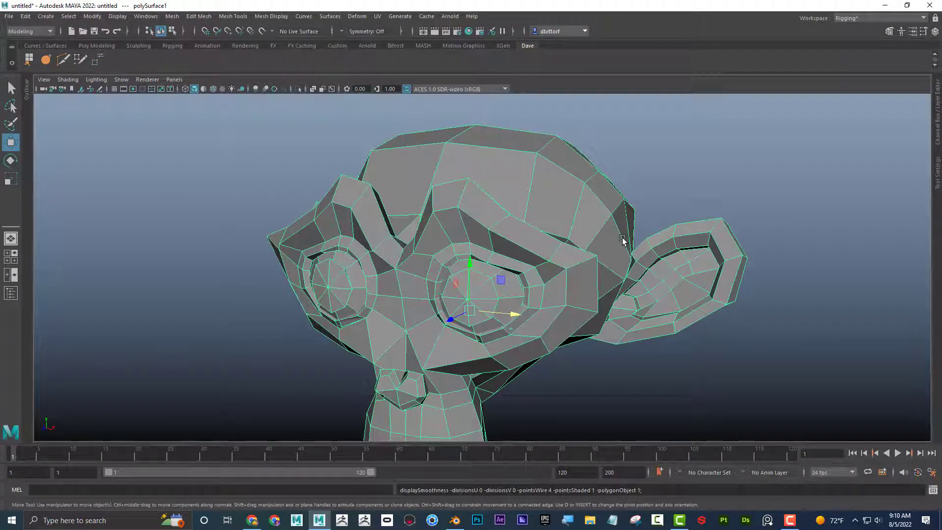
Step: View the head in wireframe, shaded, textured and all-lights display, and return to plain shaded mode
key(4)
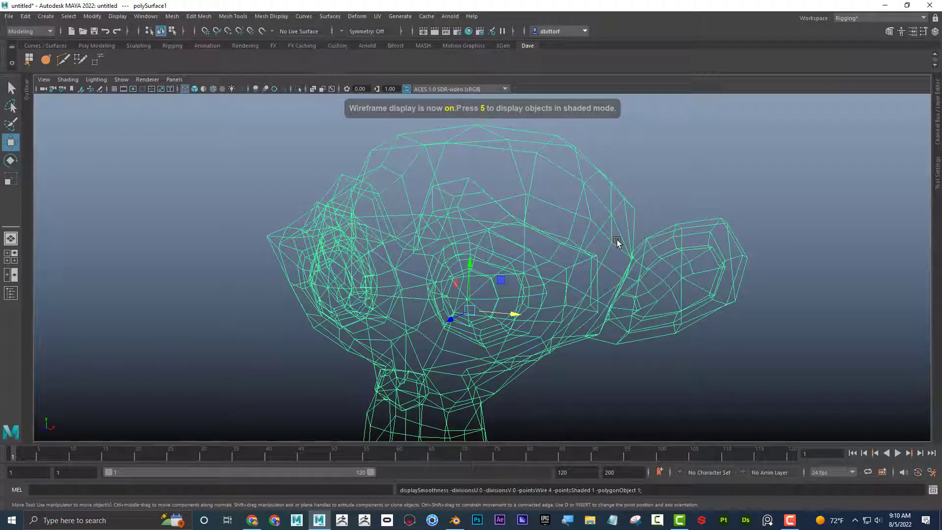
key(5)
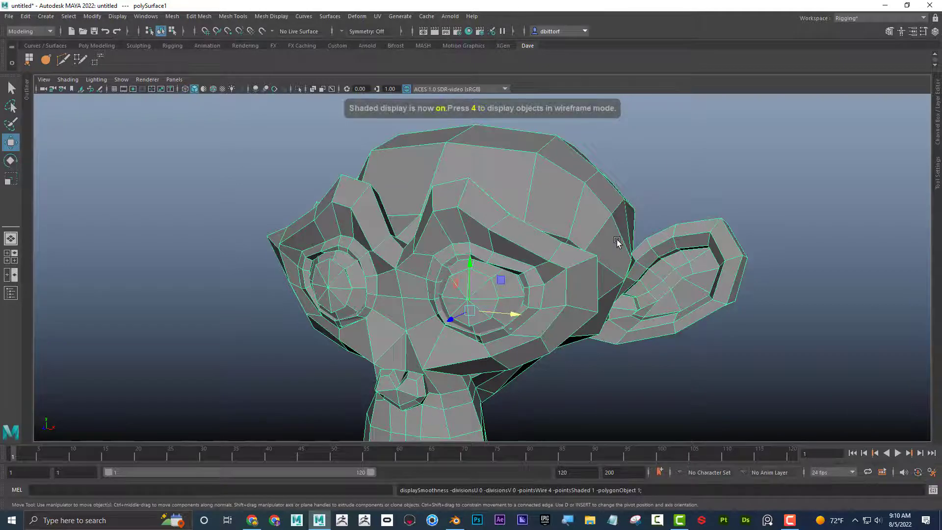
key(6)
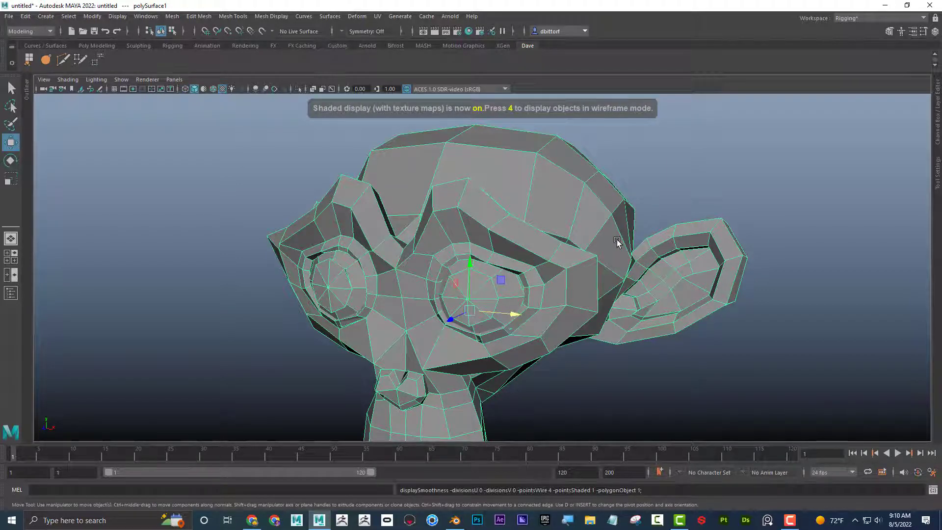
key(7)
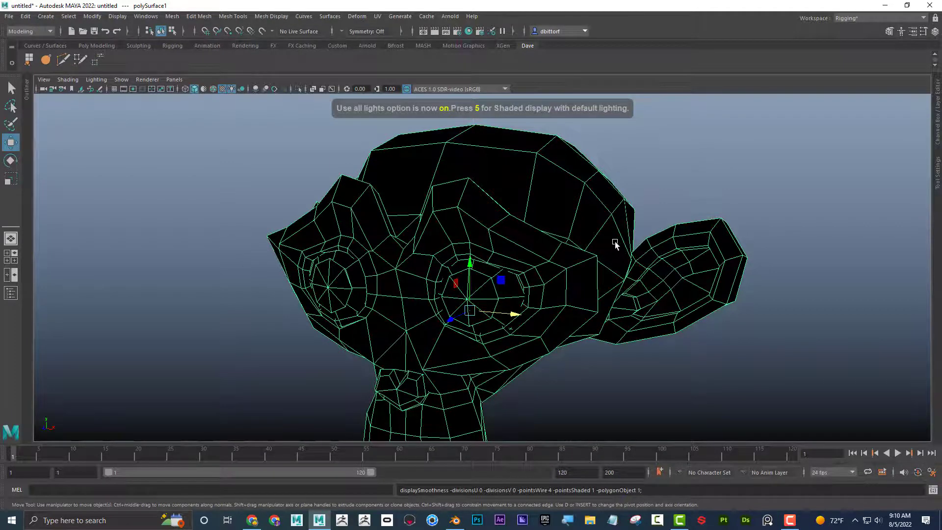
key(5)
key(4)
key(5)
key(4)
key(5)
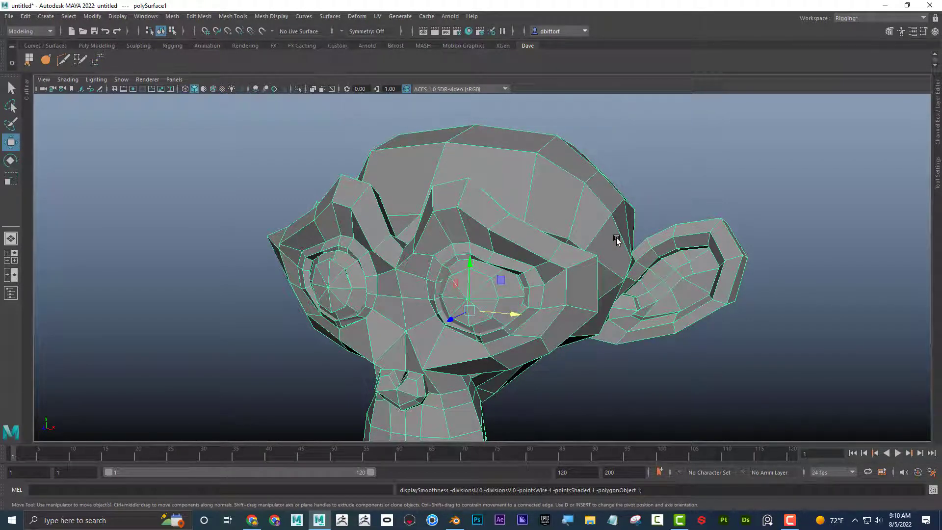
Step: Delete the duplicated monkey head, keeping only the original
alt+right_drag(581, 262, 392, 211)
alt+drag(392, 211, 699, 283)
click(743, 264)
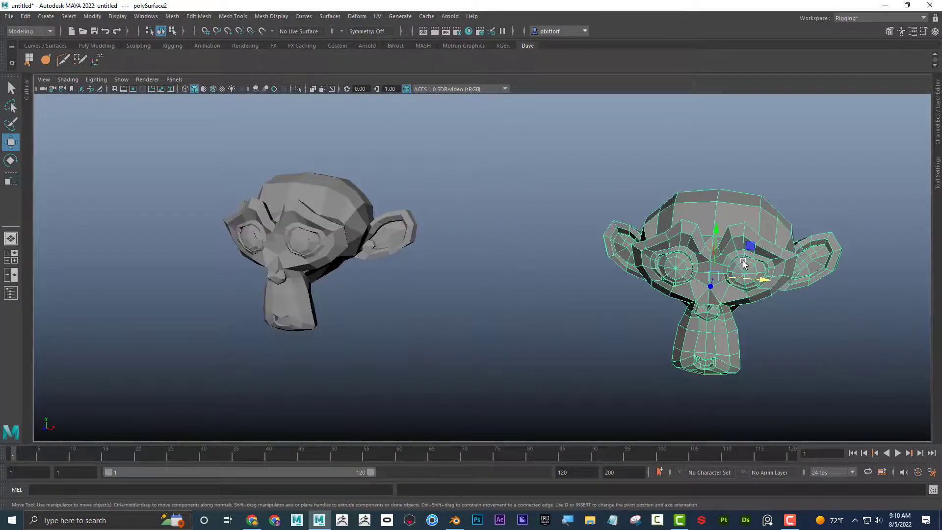
key(Delete)
alt+drag(440, 225, 290, 225)
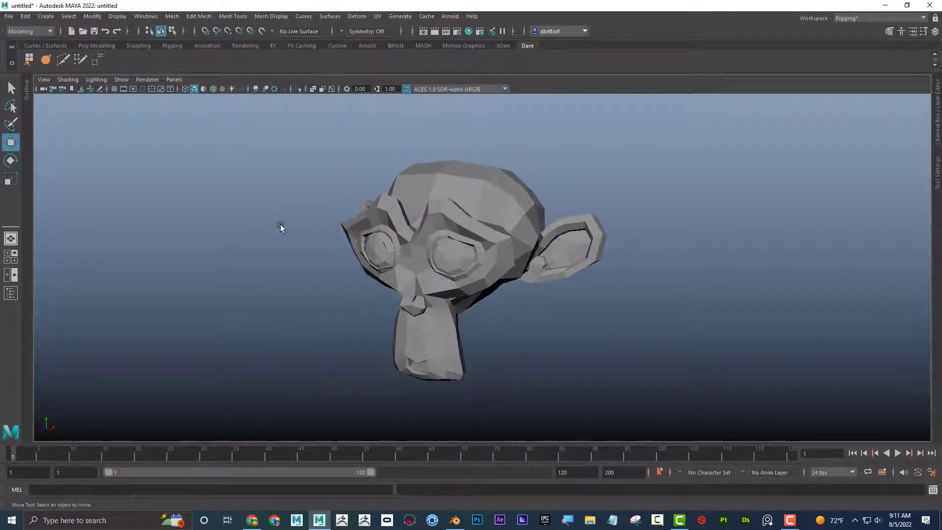
Step: Bring up the hotbox over the perspective view to look through its menu sets
key(space)
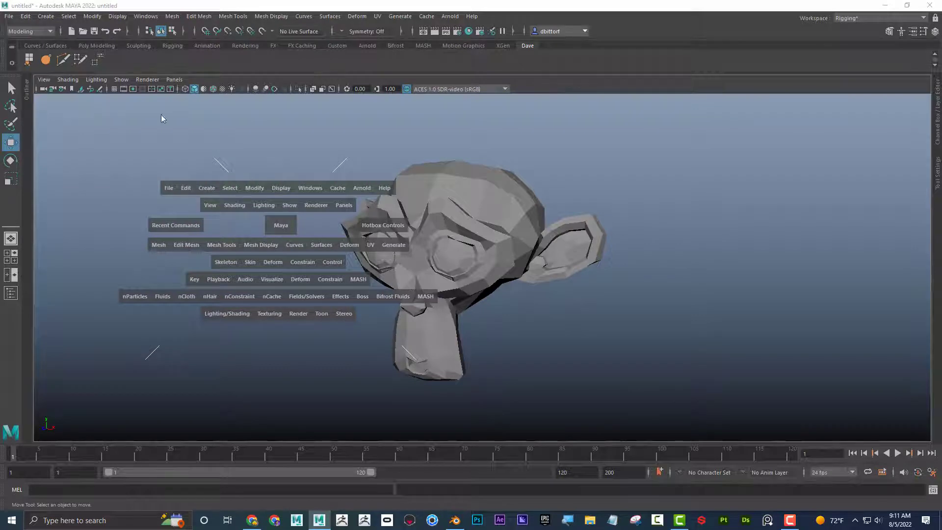
drag(282, 228, 278, 193)
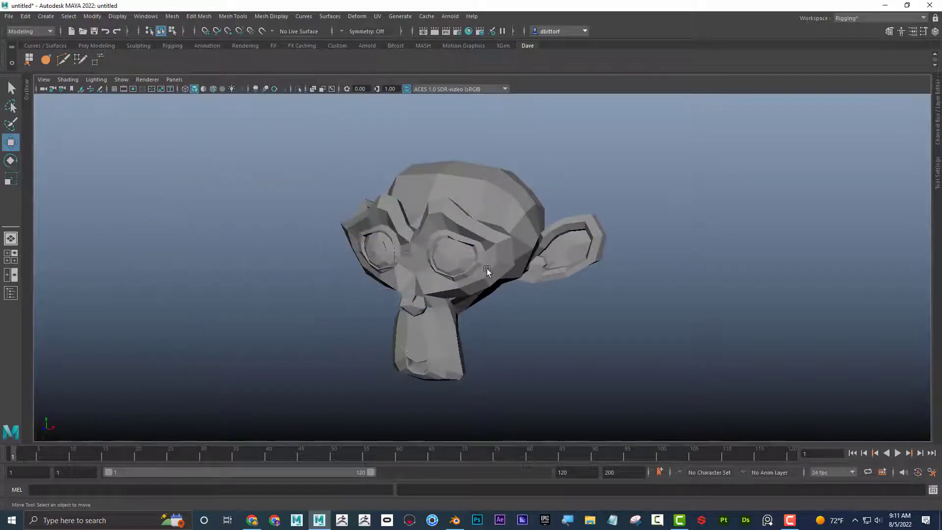
alt+drag(484, 315, 402, 307)
Step: Switch to the four-view layout, view the side view full size, and return to the full perspective view
key(space)
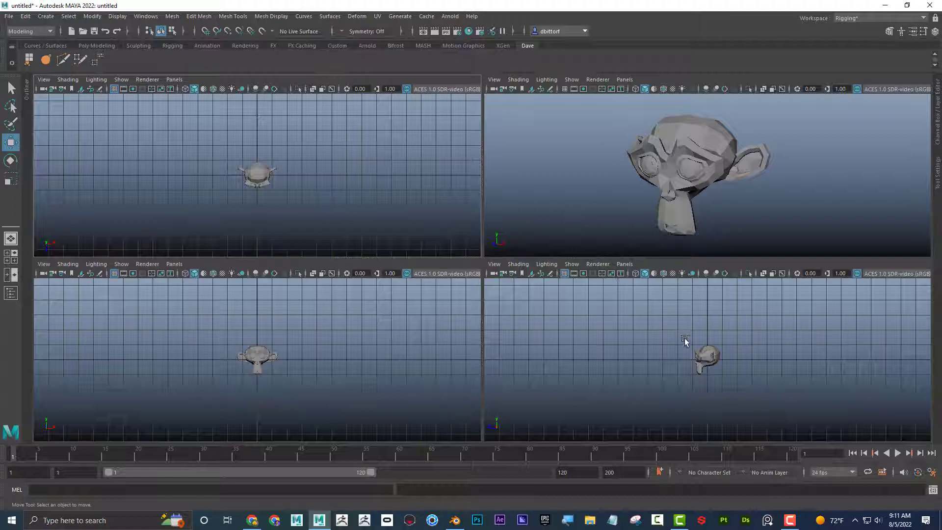
key(space)
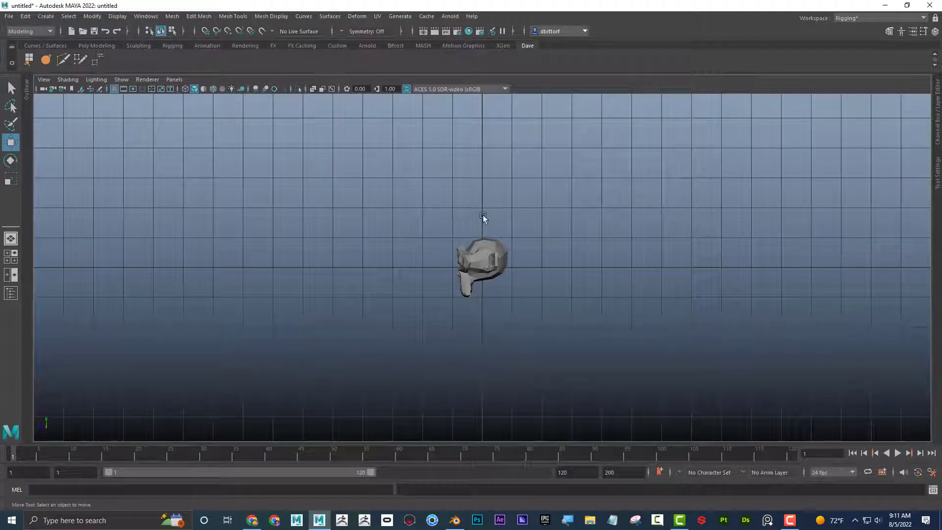
key(space)
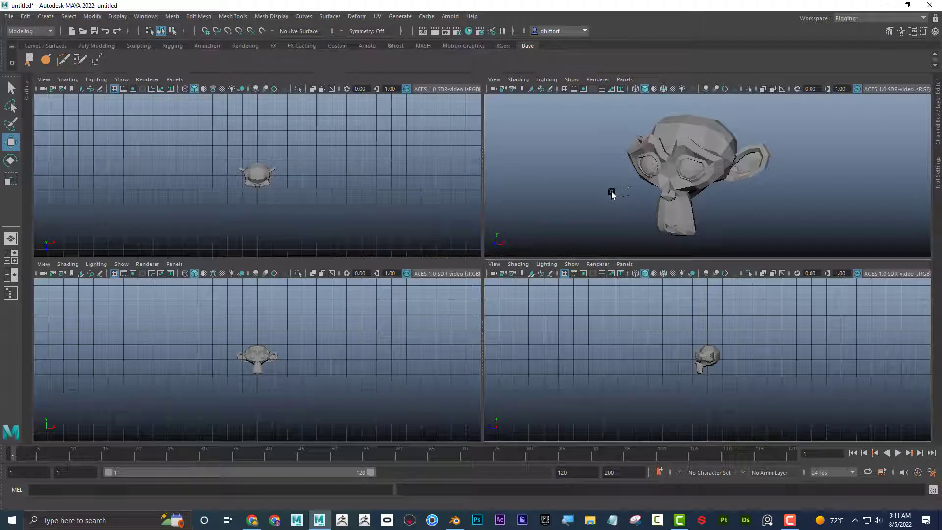
key(space)
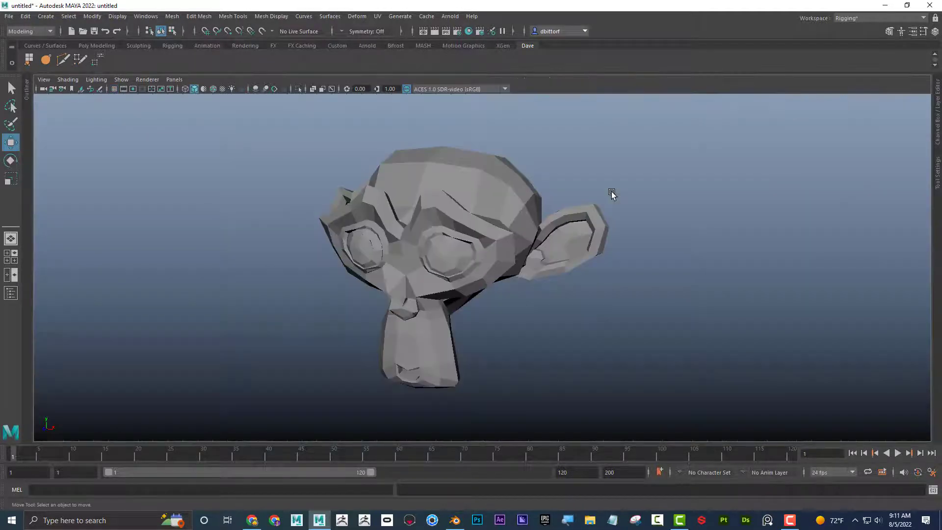
key(space)
Step: Select the monkey head and cycle through the Move, Rotate and Scale tools, ending on Scale
click(488, 244)
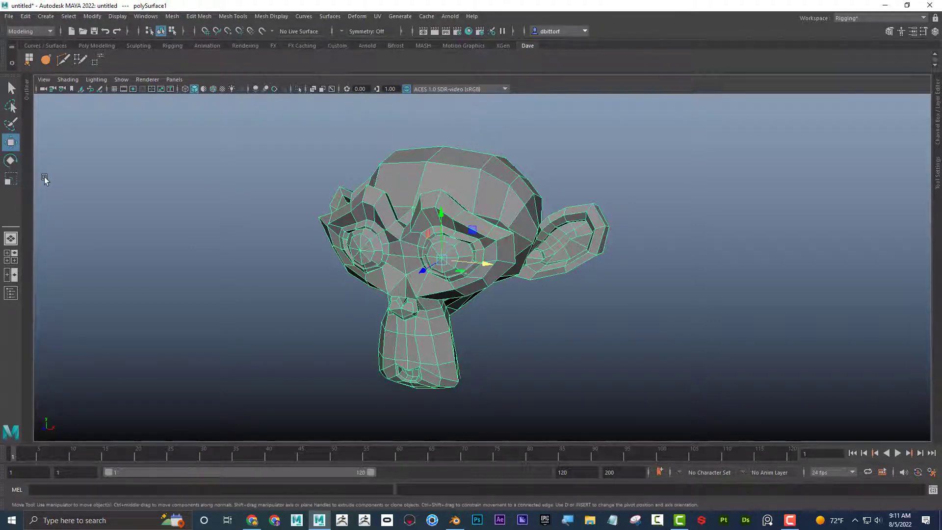
key(e)
key(r)
key(w)
key(e)
key(r)
key(w)
key(e)
key(r)
key(w)
key(r)
key(w)
key(e)
key(r)
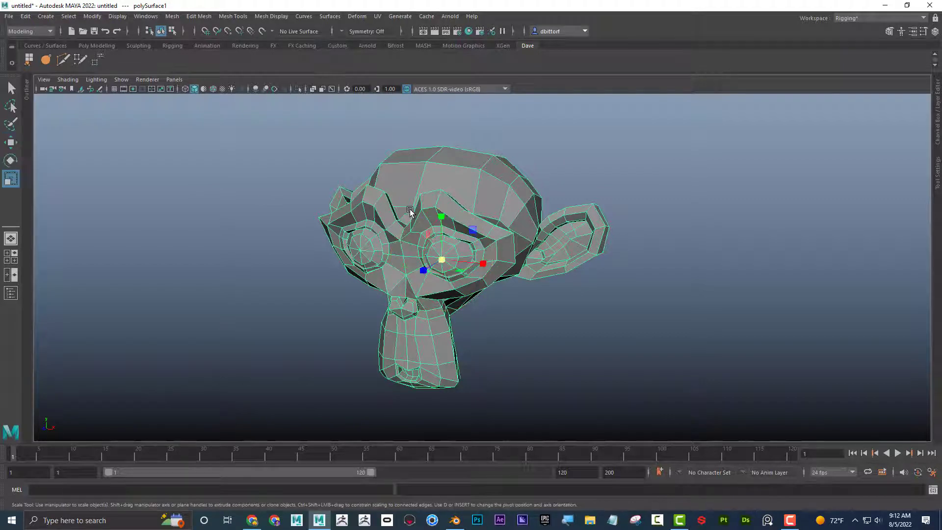
Step: Activate the Select tool, and bring back the Move, Rotate and Scale manipulators one after another
click(12, 89)
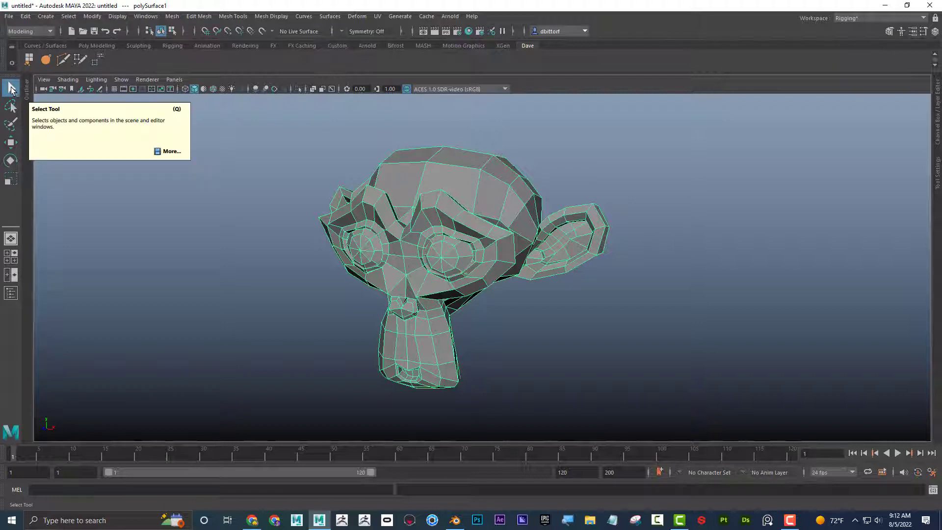
key(w)
key(e)
key(r)
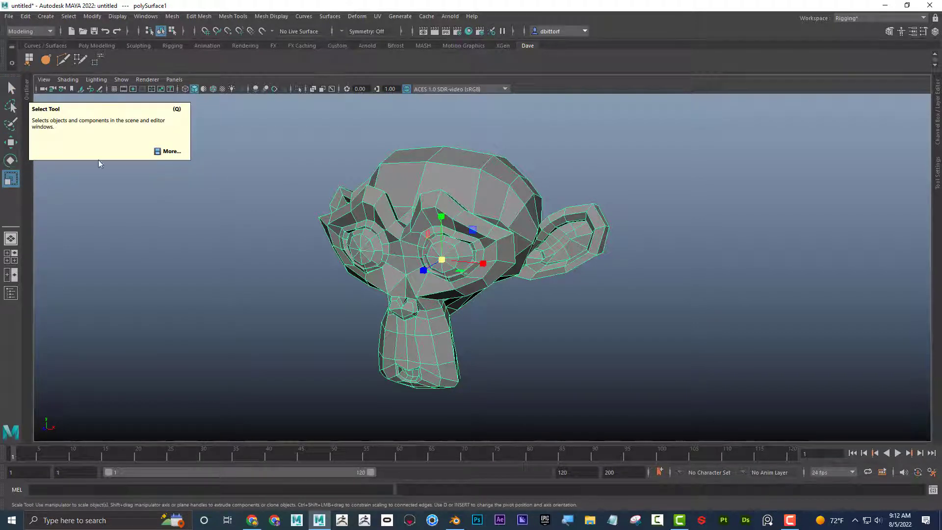
Step: Try rotating the head about -12° around its Z axis with the Rotate tool, and undo the rotation
click(11, 160)
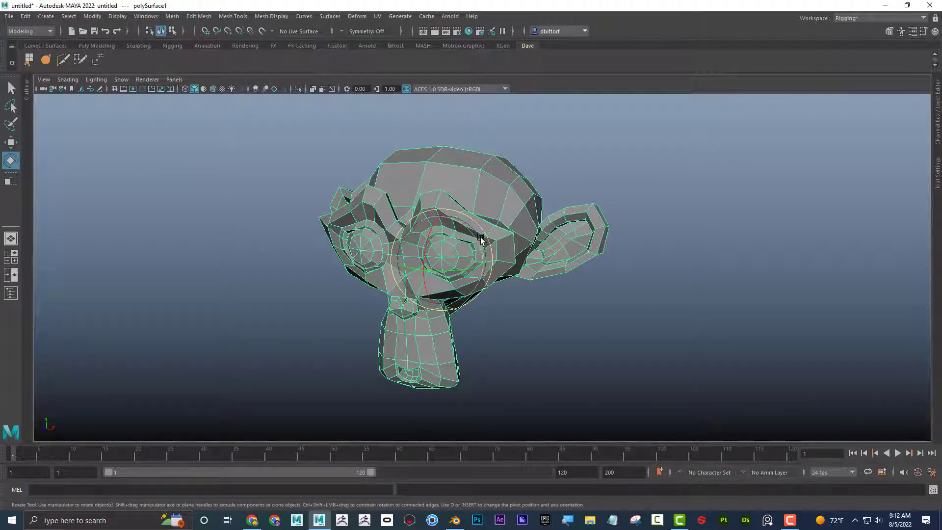
drag(474, 236, 477, 244)
key(ctrl+z)
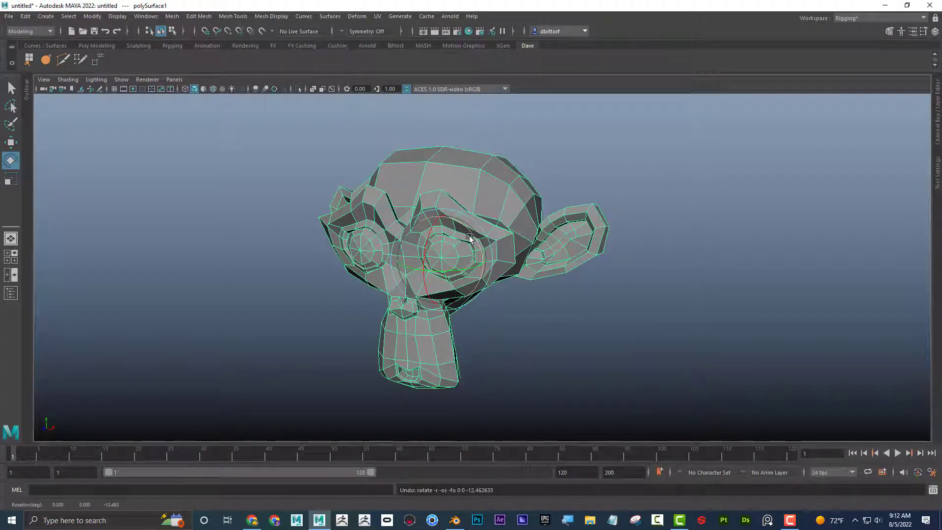
Step: Try further rotations of the monkey head around its Z axis with the Rotate tool, and undo them
drag(471, 236, 487, 278)
drag(465, 227, 448, 247)
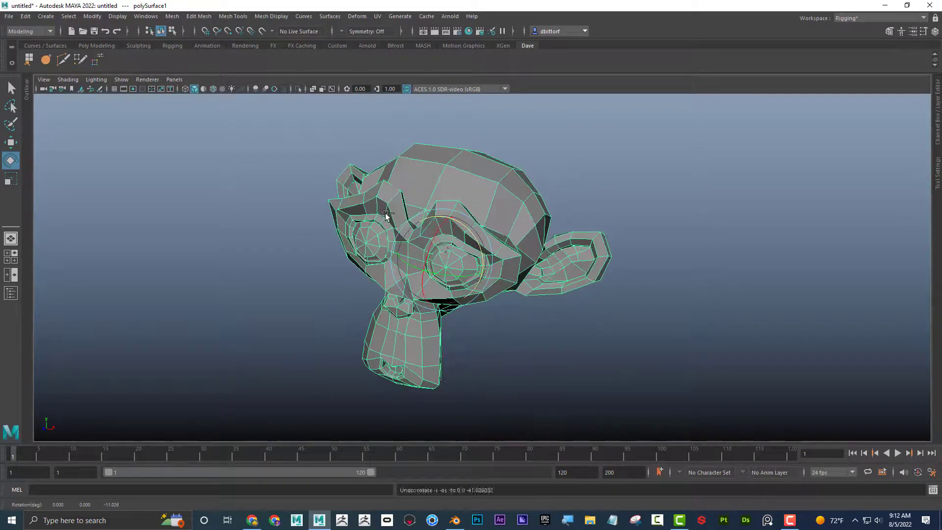
key(ctrl+z)
key(ctrl+z)
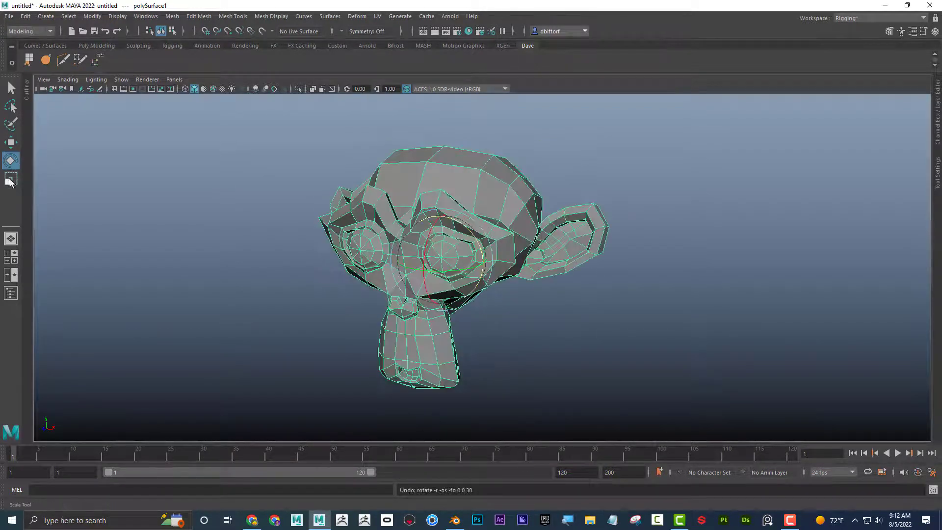
Step: Display the viewport grid, try the Move tool on the head along X and with grid snapping, and deselect the head
key(w)
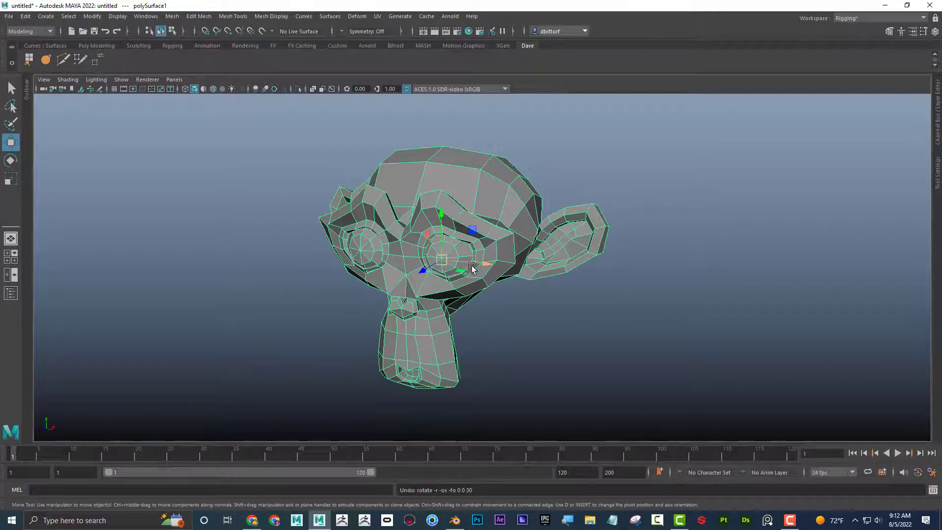
mouse_move(487, 264)
mouse_down()
mouse_move(672, 295)
mouse_move(389, 252)
mouse_move(488, 260)
mouse_up()
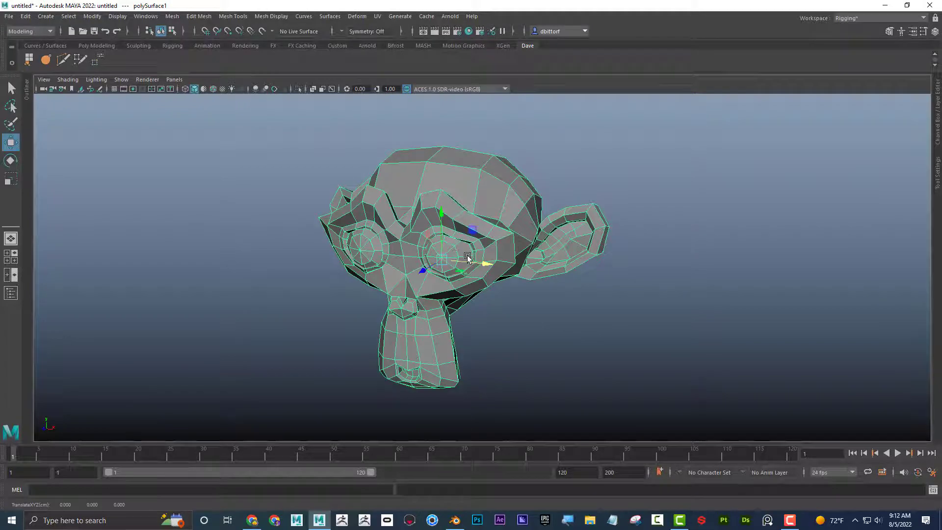
click(114, 90)
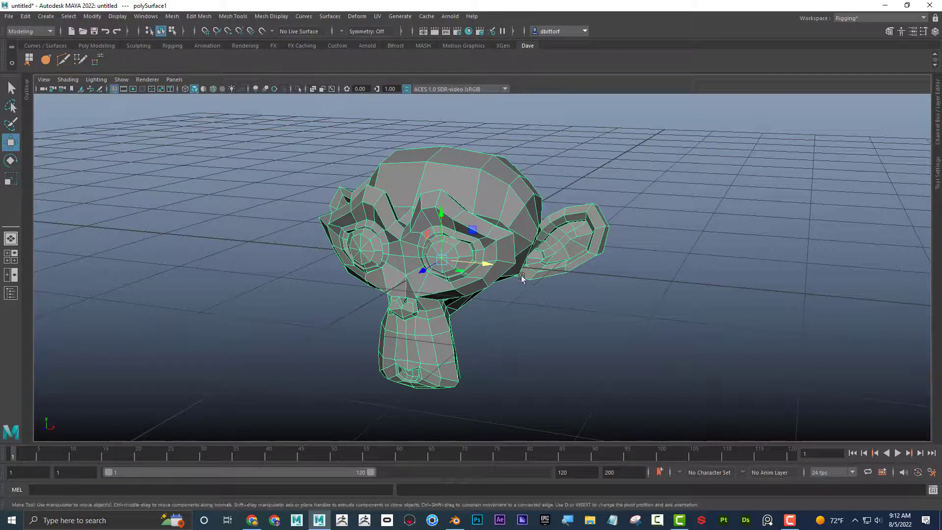
alt+drag(603, 307, 549, 295)
key(x)
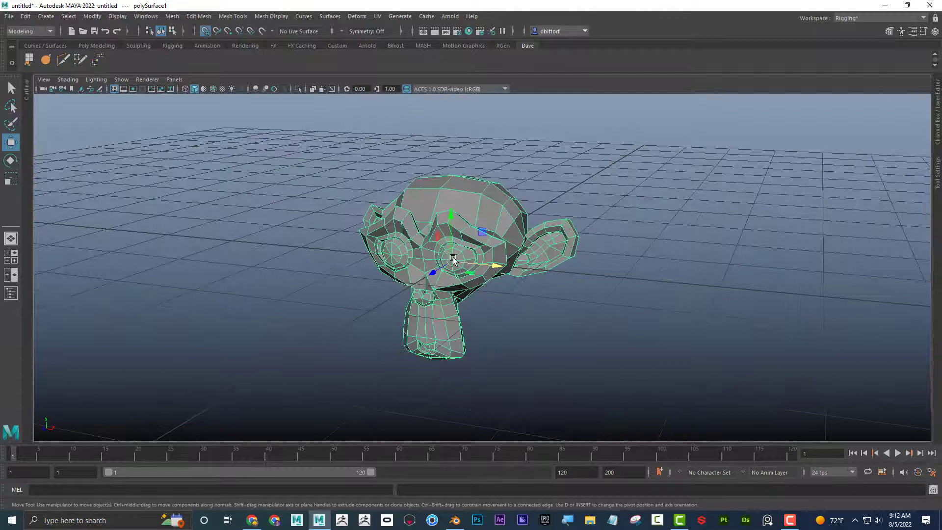
mouse_move(452, 262)
mouse_down()
mouse_move(490, 235)
mouse_move(544, 241)
mouse_move(730, 221)
mouse_move(659, 211)
mouse_move(506, 215)
mouse_move(468, 240)
mouse_move(313, 247)
mouse_move(387, 294)
mouse_move(452, 258)
mouse_up()
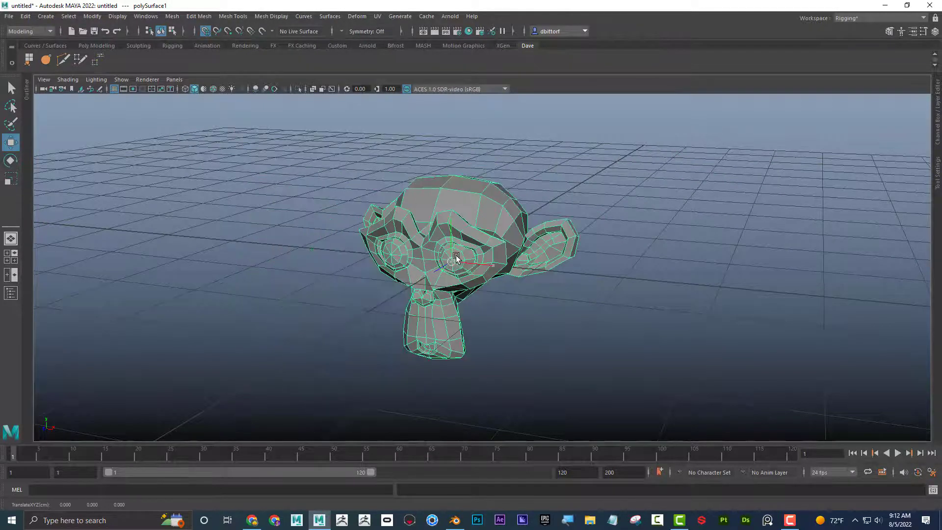
click(617, 192)
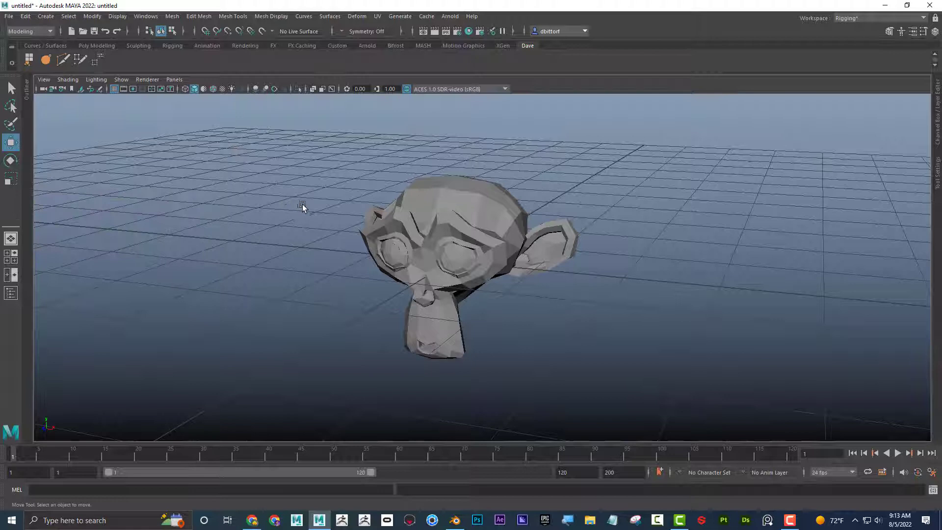
Step: Open the hotbox in empty viewport space and explore the marking menus in the zones around it
key(space)
mouse_move(301, 203)
mouse_down()
mouse_move(309, 180)
mouse_move(303, 203)
mouse_up()
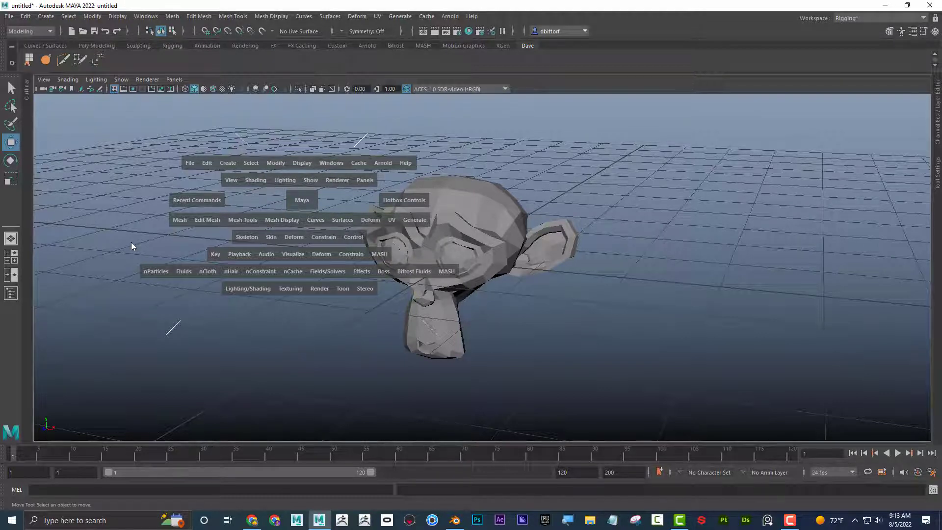
drag(293, 126, 294, 129)
drag(467, 210, 468, 212)
drag(309, 325, 294, 315)
drag(138, 229, 192, 227)
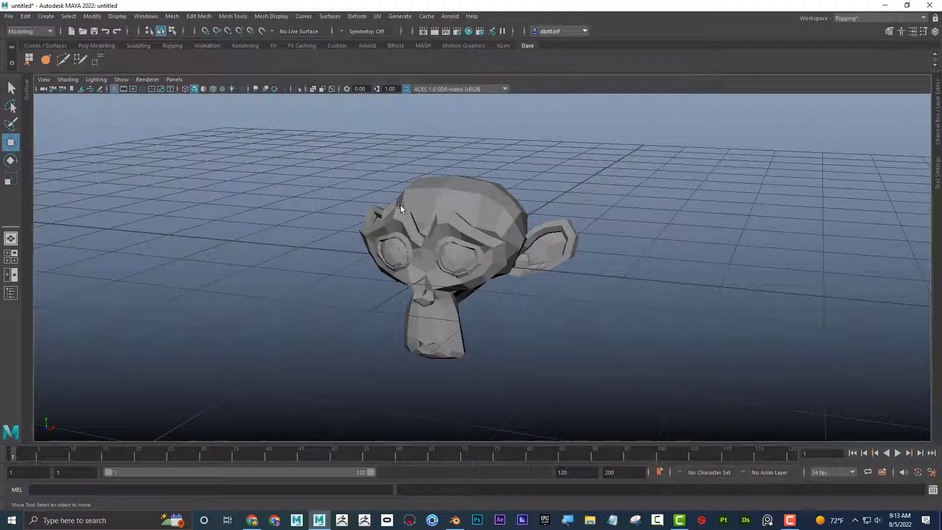
Step: Bring up the hotbox over the head, nudge the head slightly downward, and undo that move
key(space)
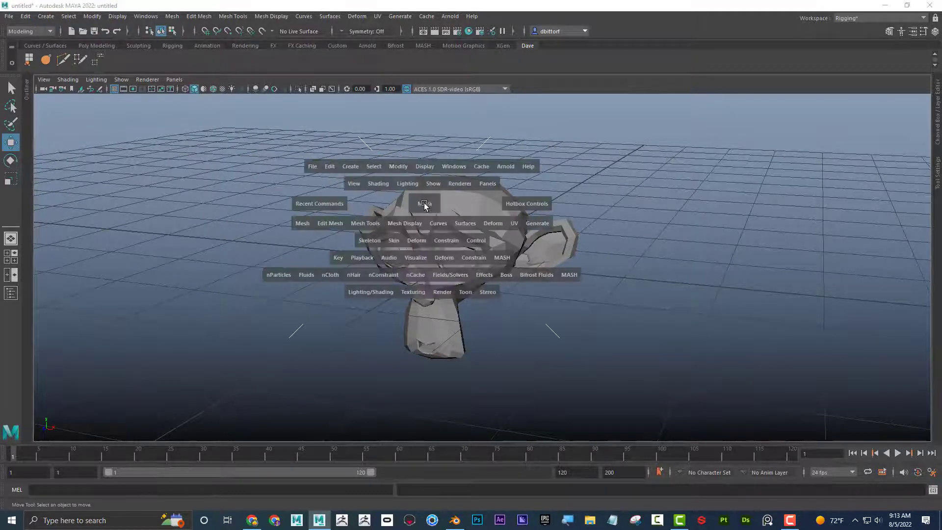
middle_drag(423, 211, 423, 216)
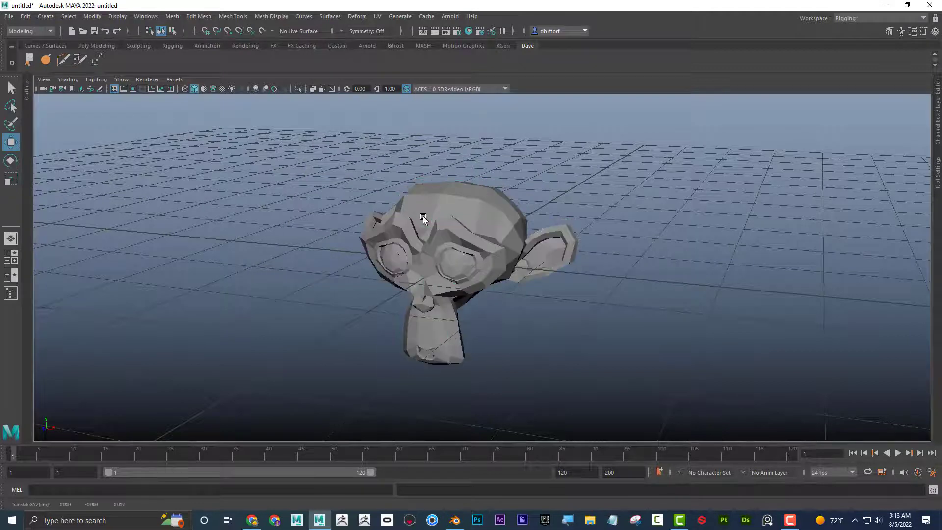
key(super)
key(super)
key(ctrl+z)
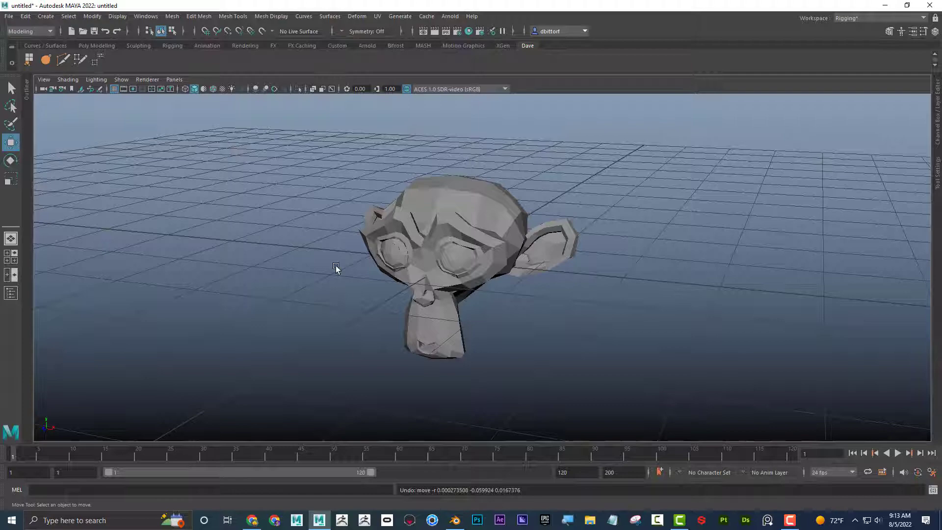
click(376, 262)
alt+middle_drag(376, 263, 443, 242)
alt+drag(443, 242, 515, 267)
click(577, 329)
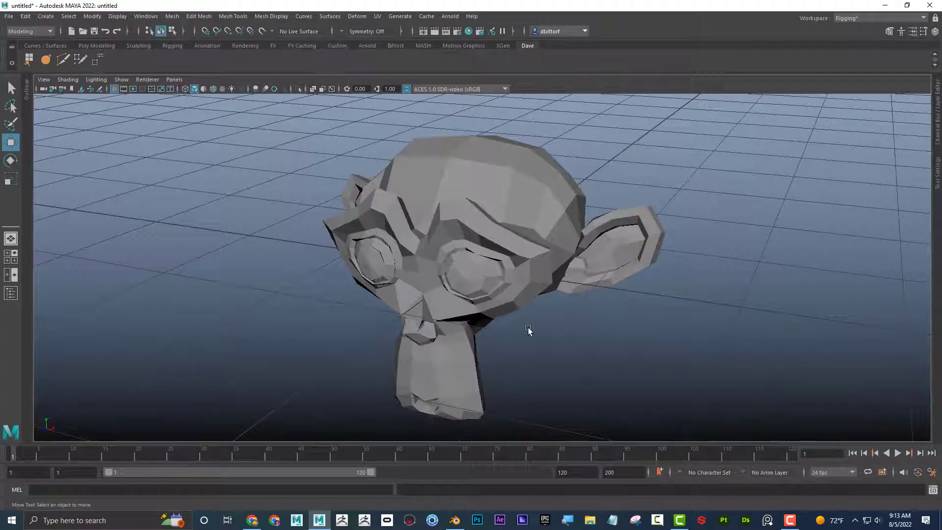
Step: Switch to the Blender window containing the Suzanne monkey head and maximize it
mouse_move(454, 519)
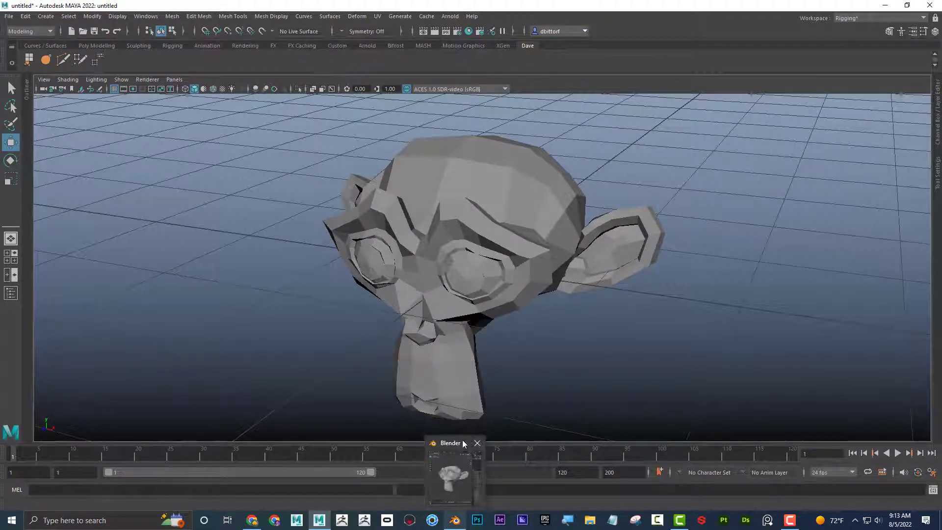
click(464, 447)
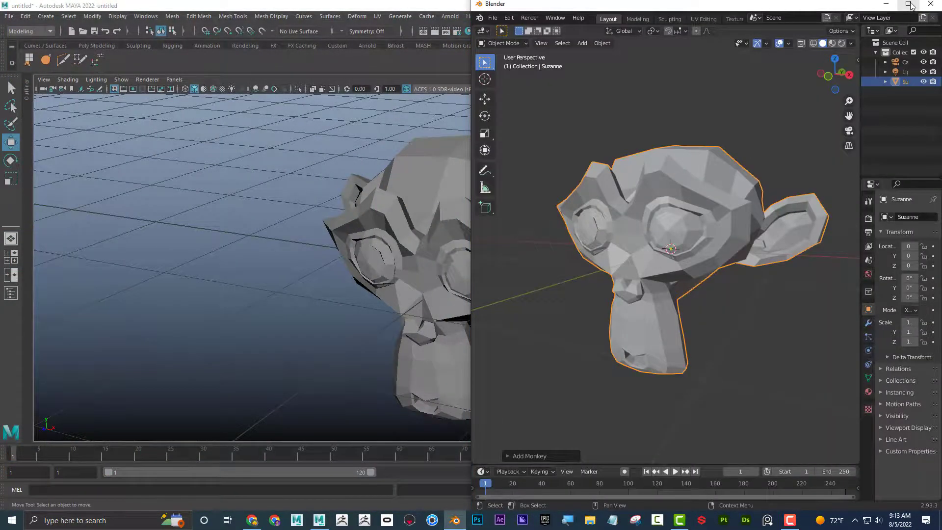
click(908, 5)
scroll(516, 182, down, 4)
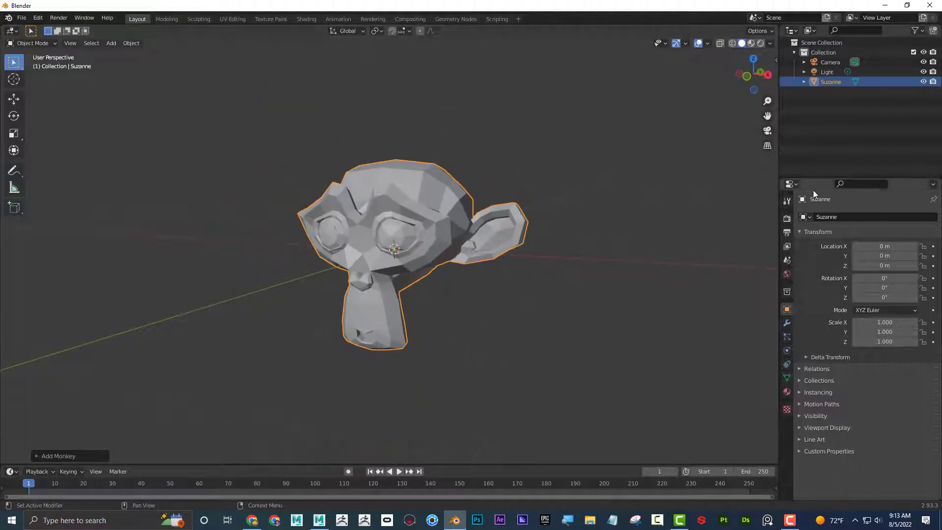
middle_drag(563, 235, 263, 143)
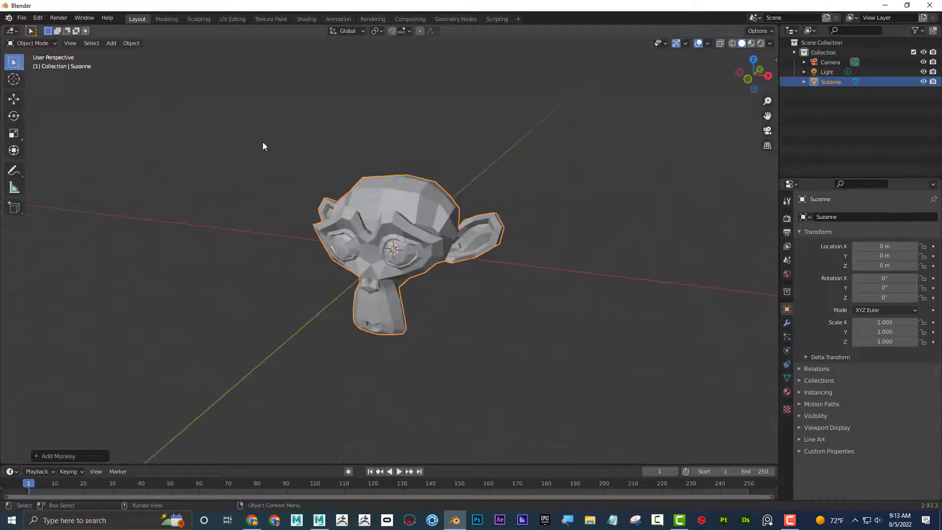
Step: Activate the Move tool and try shifting Suzanne along the X axis with its gizmo, cancelling the move
click(15, 99)
mouse_move(430, 259)
mouse_down()
mouse_move(410, 256)
mouse_move(420, 257)
mouse_up()
key(Escape)
mouse_move(568, 274)
middle_down()
mouse_move(575, 283)
mouse_move(572, 275)
middle_up()
click(572, 275)
click(383, 206)
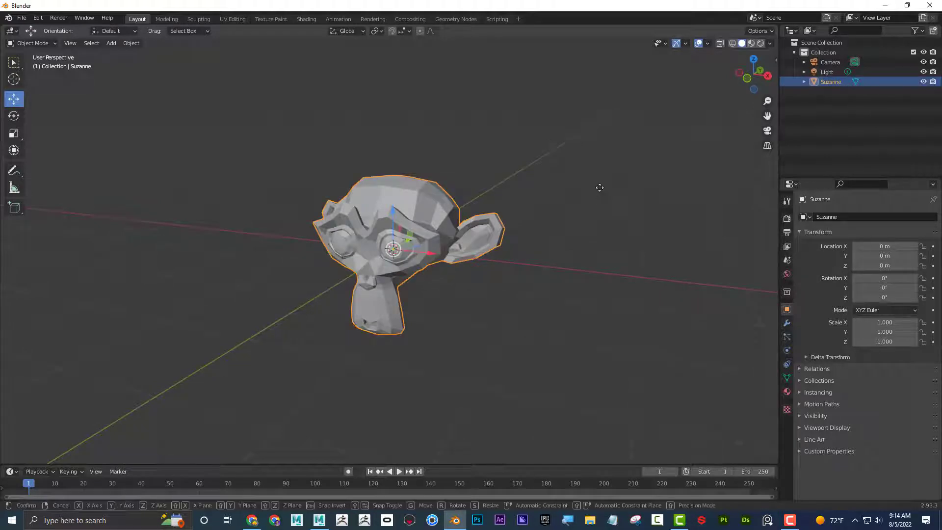
Step: Move Suzanne freely in the view to about X 0.05 m, Y 0.03 m, Z 0.04 m without using the gizmo
key(g)
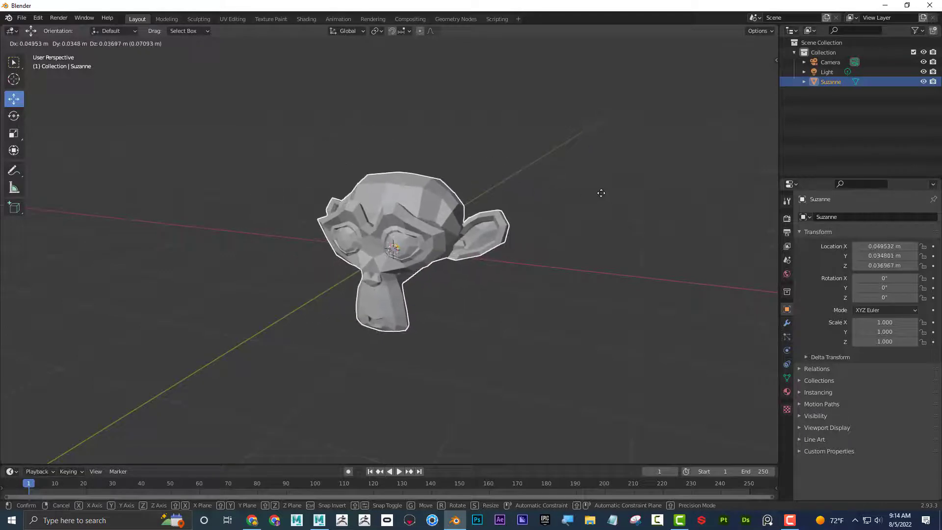
click(602, 189)
mouse_move(599, 189)
middle_down()
mouse_move(599, 201)
mouse_move(616, 207)
mouse_move(597, 202)
middle_up()
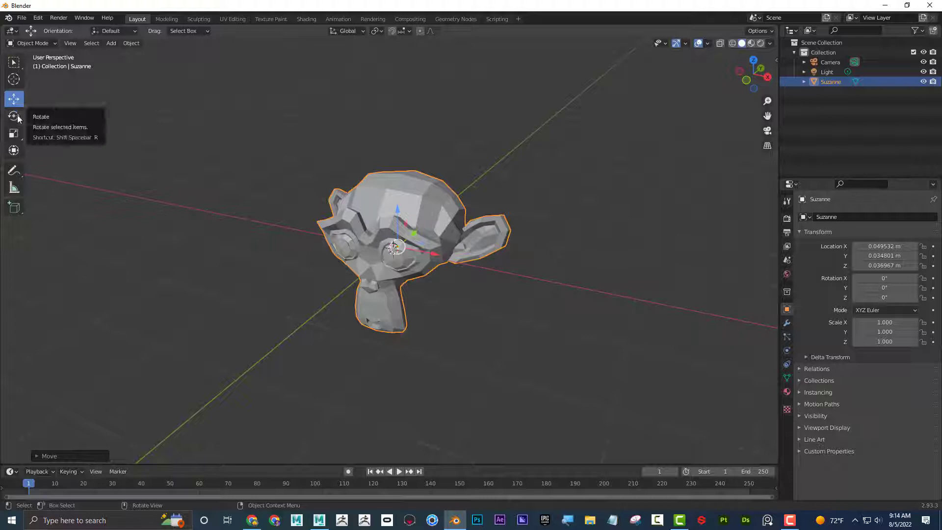
Step: Rotate Suzanne freely in the view and swing it back to nearly its original upright orientation
middle_drag(536, 158, 531, 147)
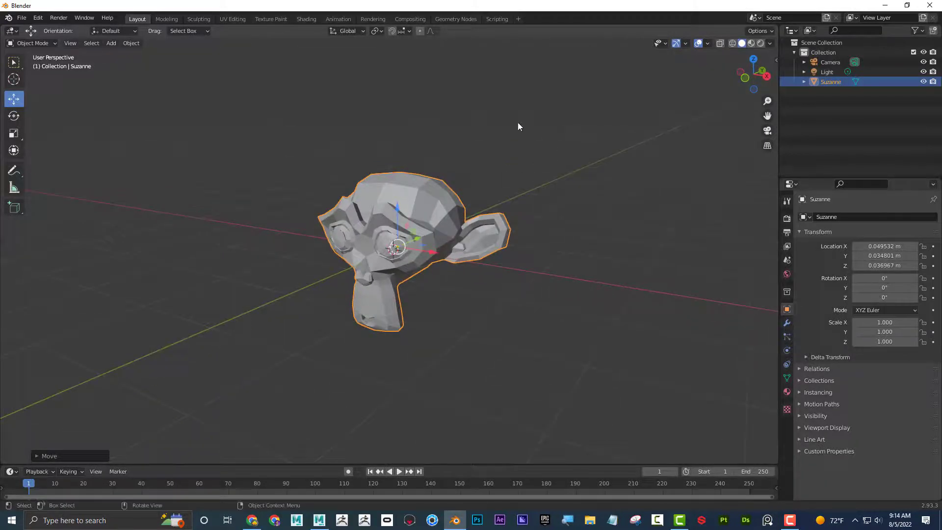
key(r)
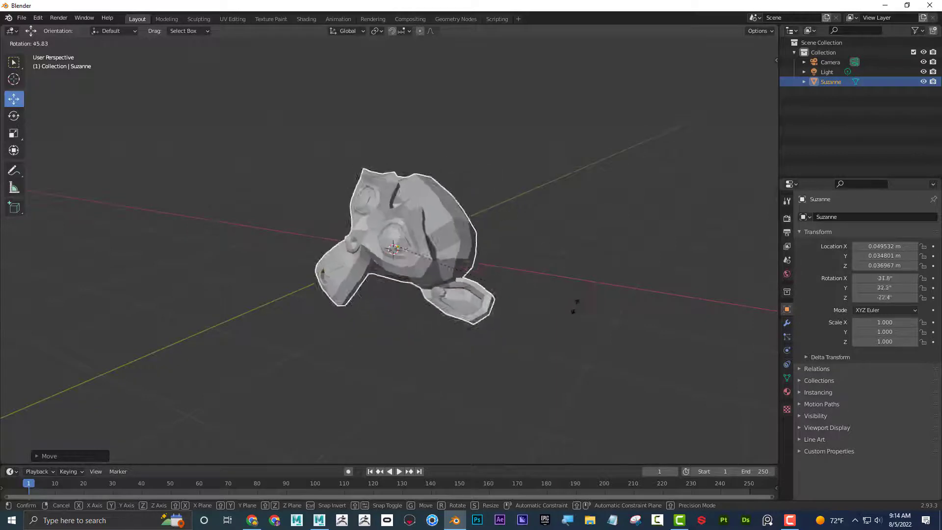
click(539, 186)
Step: Scale Suzanne down uniformly to about 0.916
middle_drag(595, 184, 613, 184)
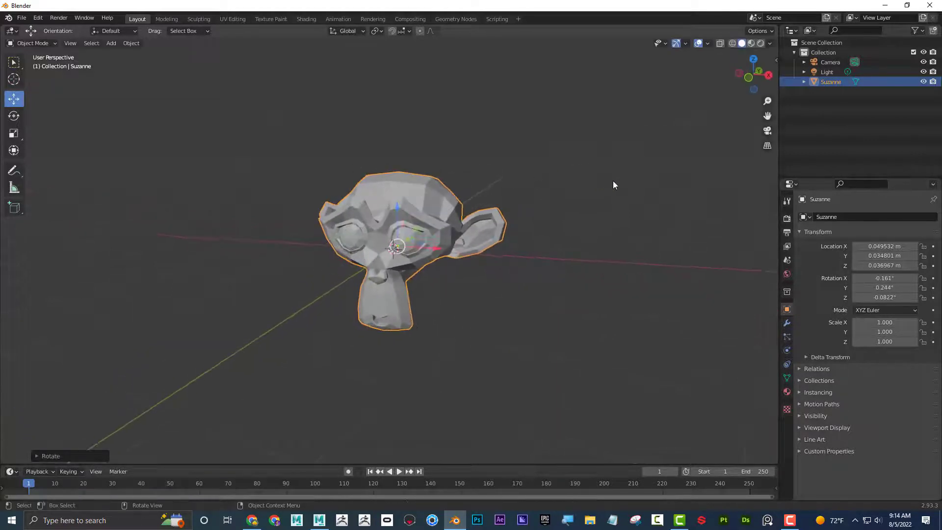
key(s)
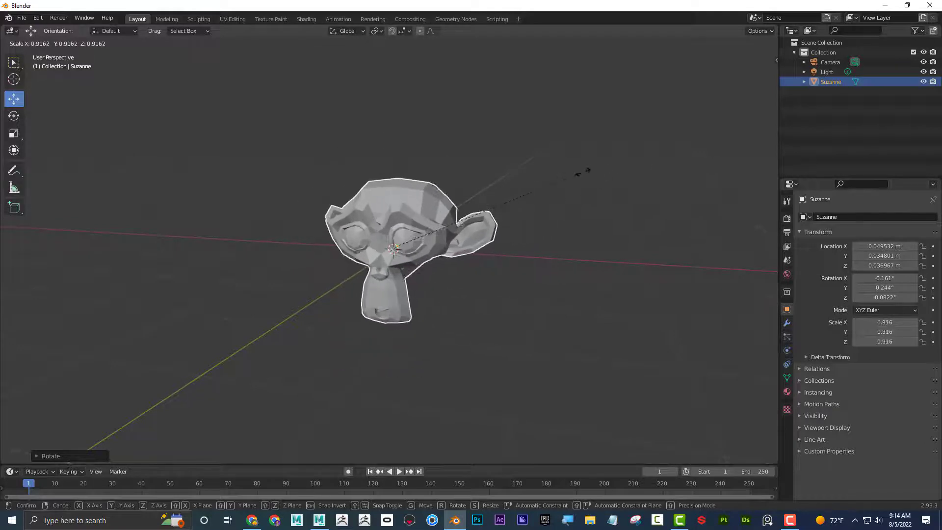
click(606, 185)
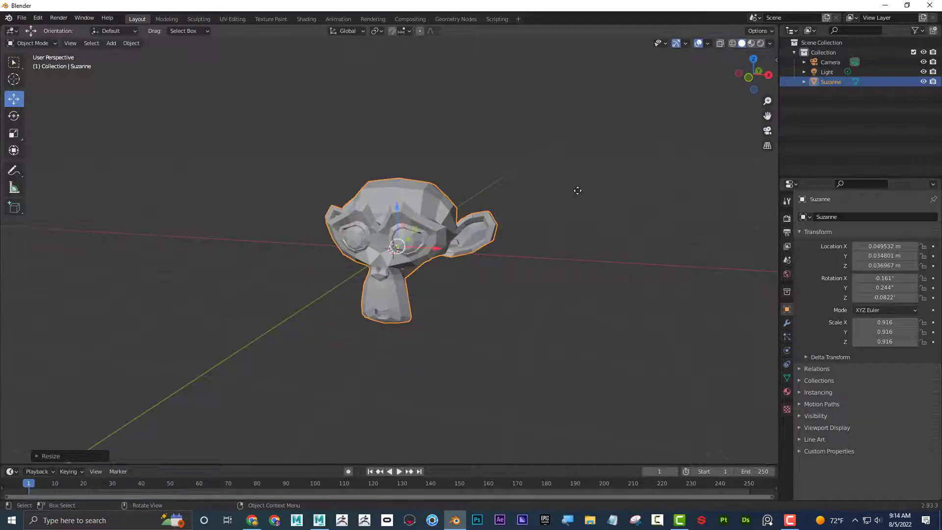
Step: Move Suzanne freely to about X 0.19 m, Y 0.10 m, Z 0.12 m, and rotate it to within about 1.5° of upright
key(g)
click(570, 210)
key(r)
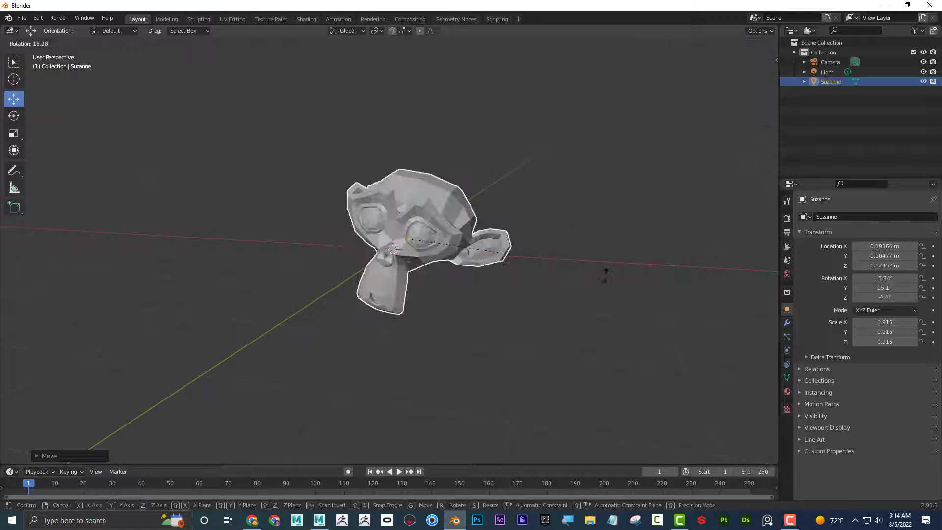
click(627, 179)
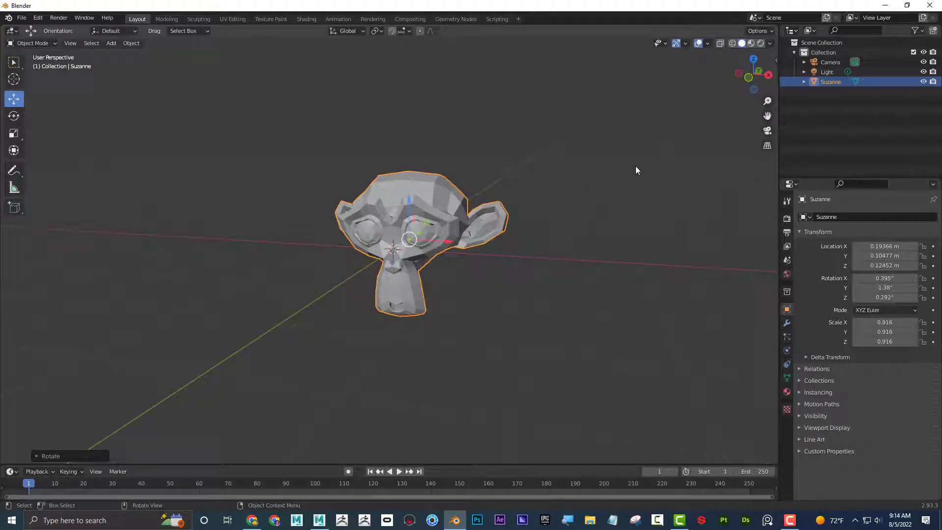
Step: Scale Suzanne up uniformly to about 1.021
key(s)
click(663, 168)
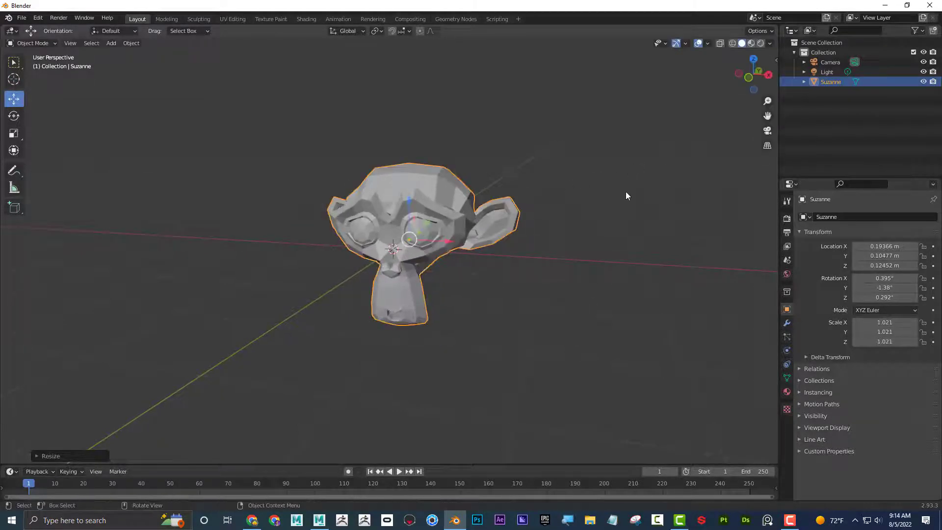
Step: Move Suzanne constrained to the global Y axis, placing it at about Y 0.124 m
middle_drag(628, 197, 544, 278)
key(g)
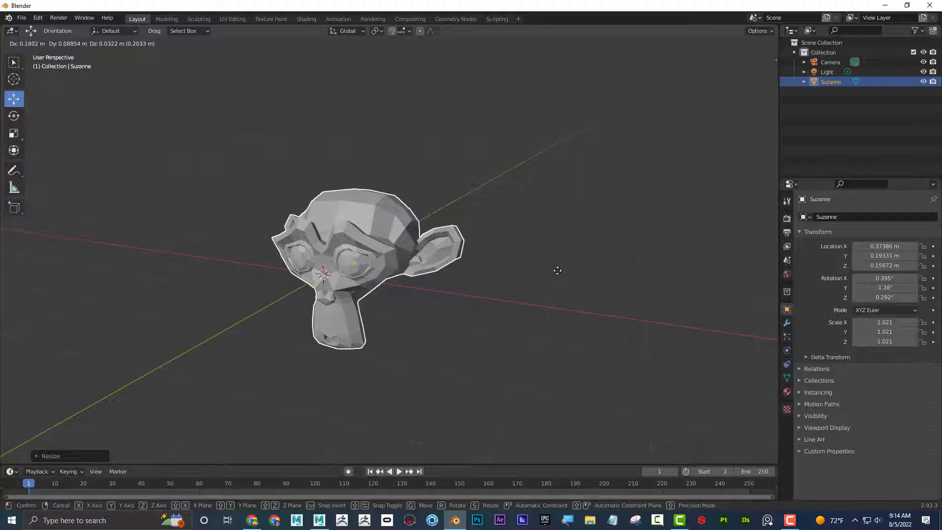
key(y)
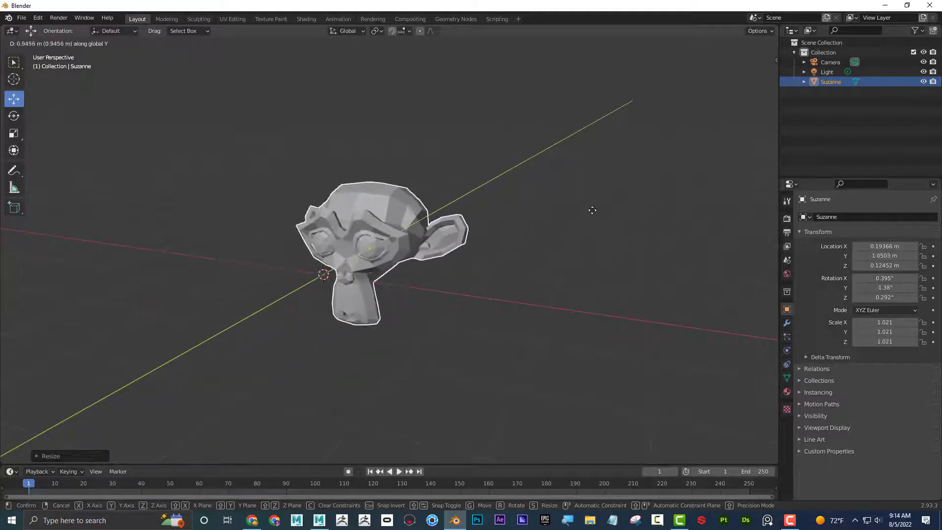
click(529, 250)
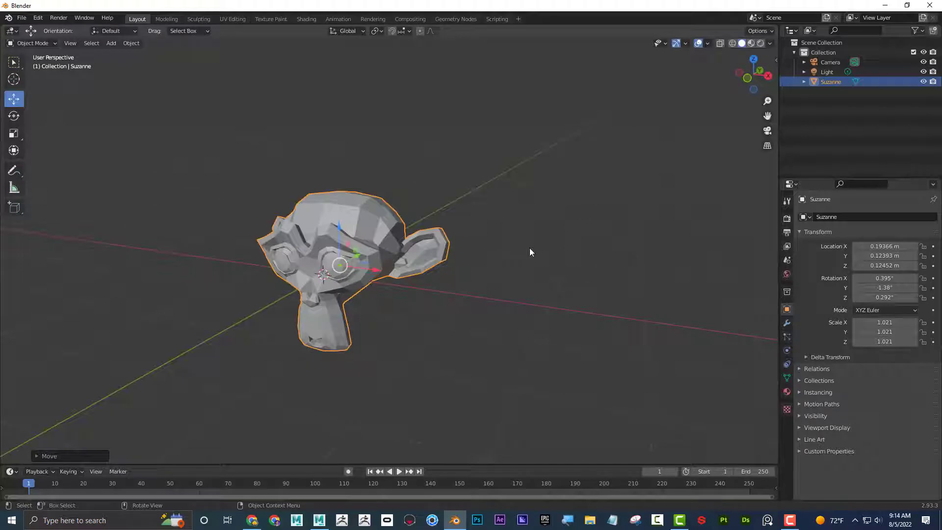
Step: Move Suzanne constrained to the global X axis, placing it at about X 0.072 m
key(g)
key(x)
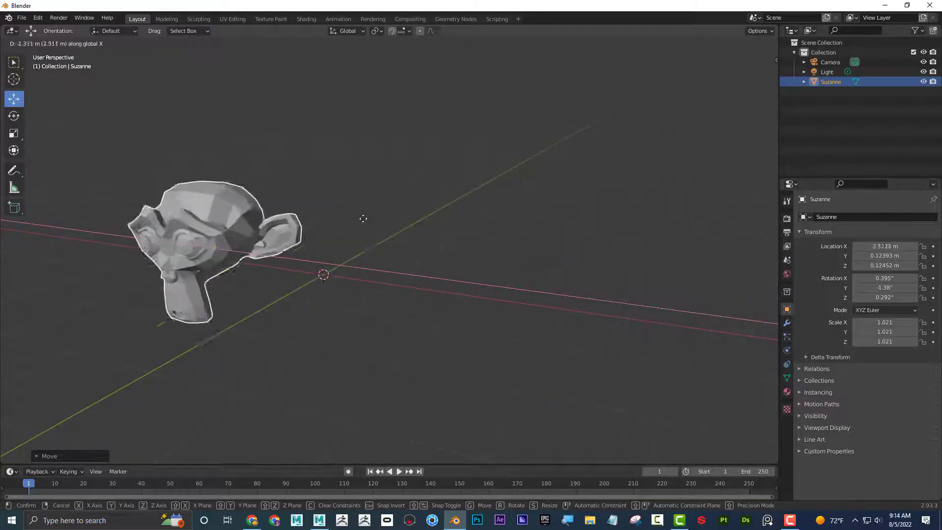
click(523, 243)
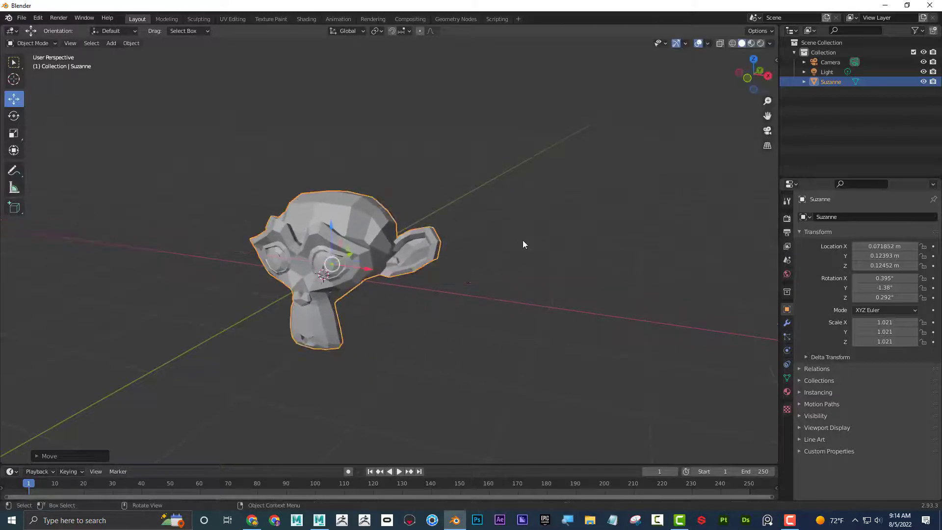
Step: Move Suzanne constrained to the global Z axis, placing it at about Z -0.047 m
key(g)
key(x)
key(z)
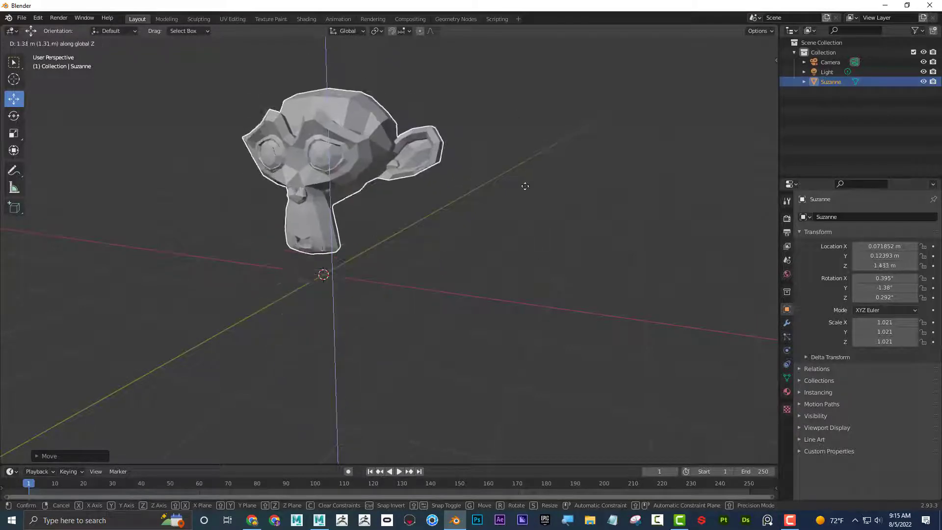
key(Escape)
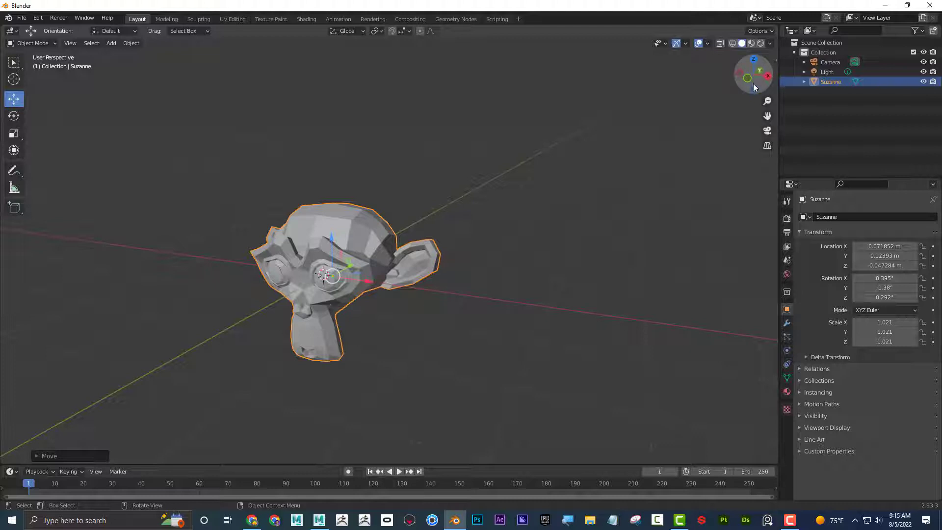
Step: Rotate Suzanne constrained to the global Y axis, to a Y rotation of about -43.2°
middle_drag(548, 222, 343, 255)
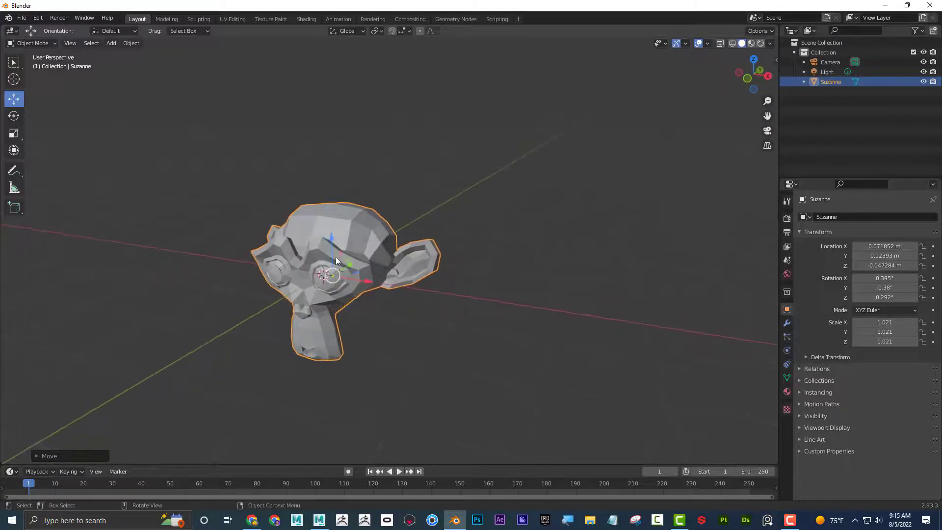
middle_drag(582, 252, 585, 194)
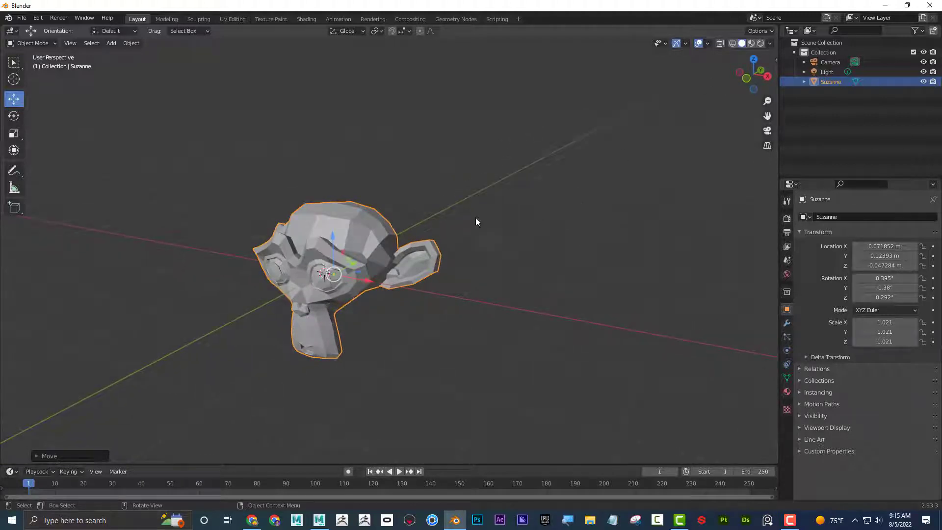
click(14, 116)
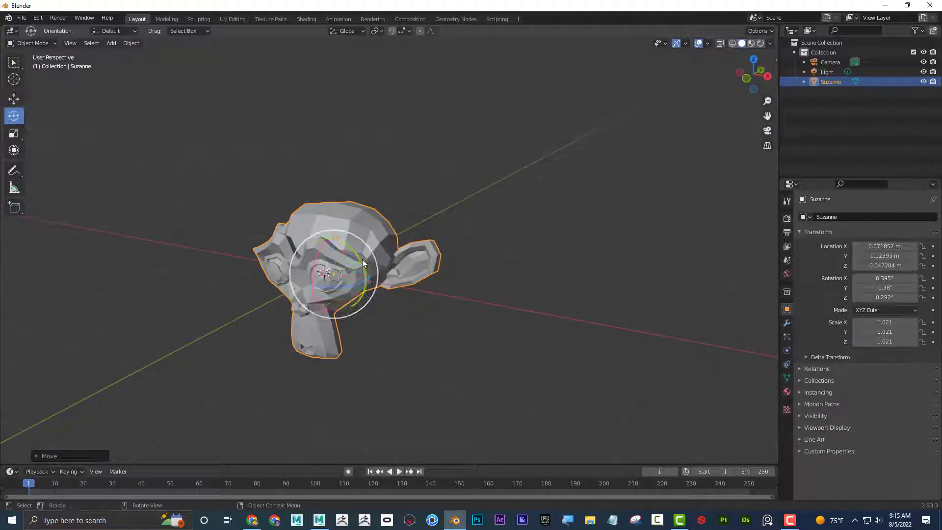
middle_drag(467, 260, 510, 252)
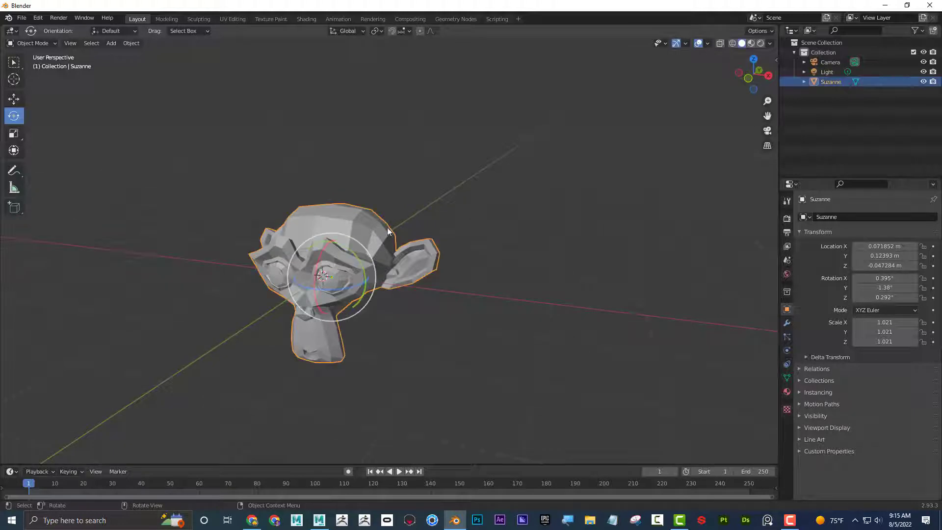
key(r)
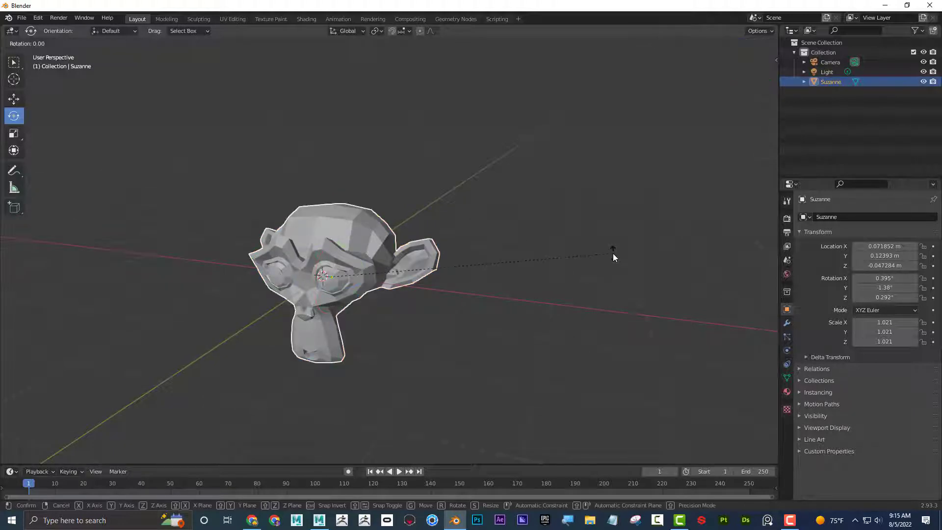
key(x)
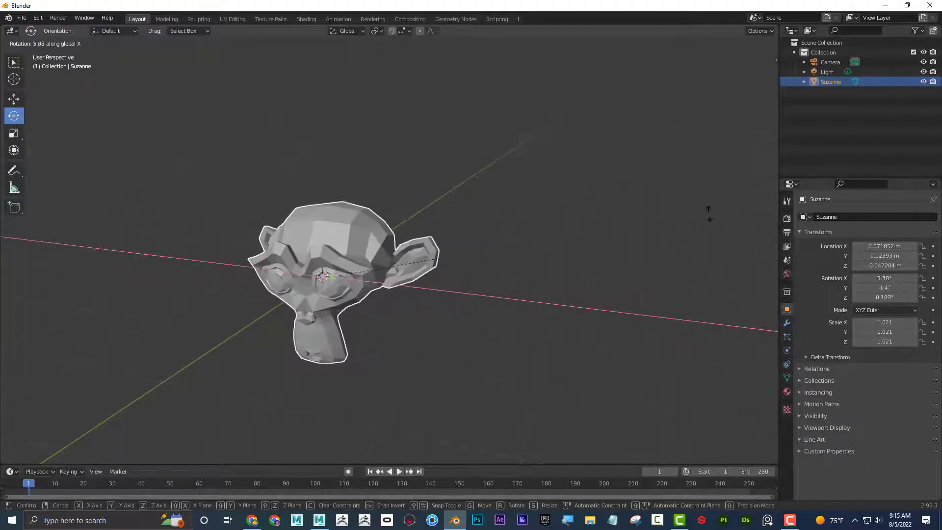
key(y)
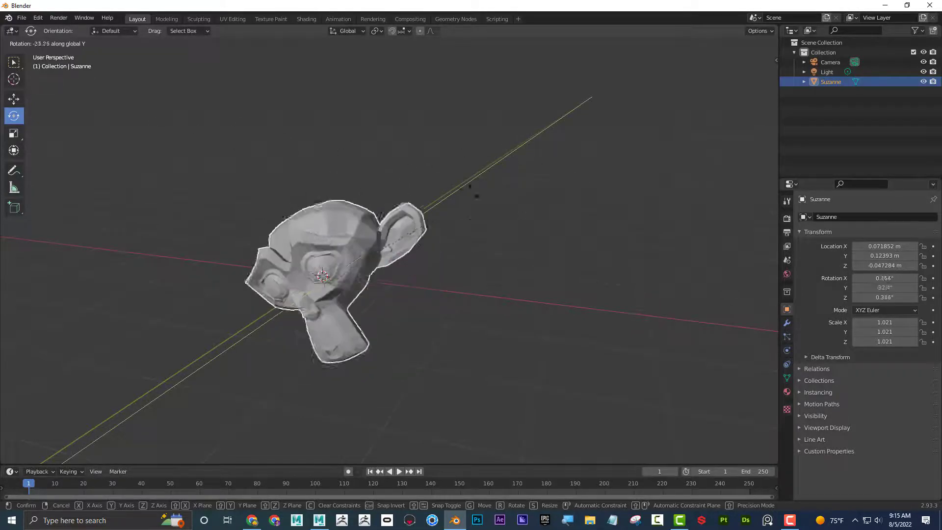
click(429, 174)
middle_drag(602, 205, 615, 205)
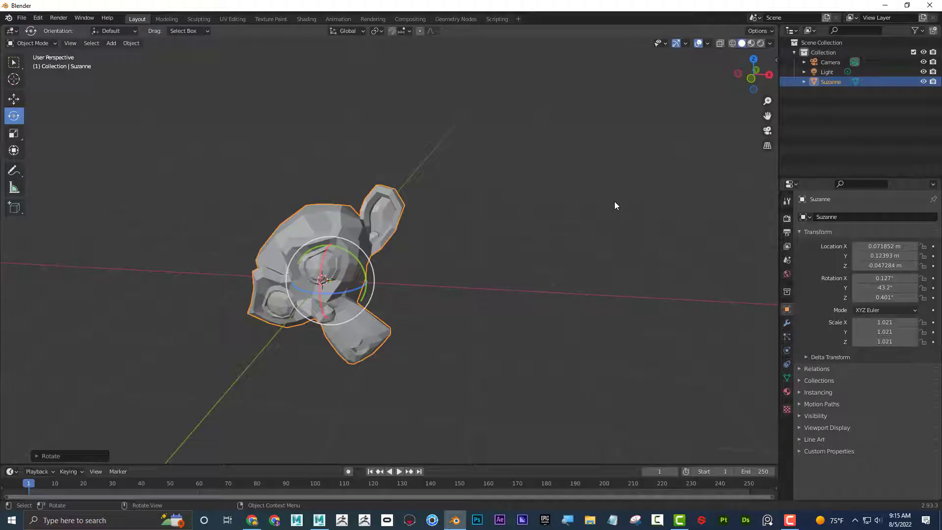
Step: Move Suzanne to about X -3.99 m, Y 0.68 m, Z 4.13 m after trying the global and local X constraints, and undo the move
key(g)
key(x)
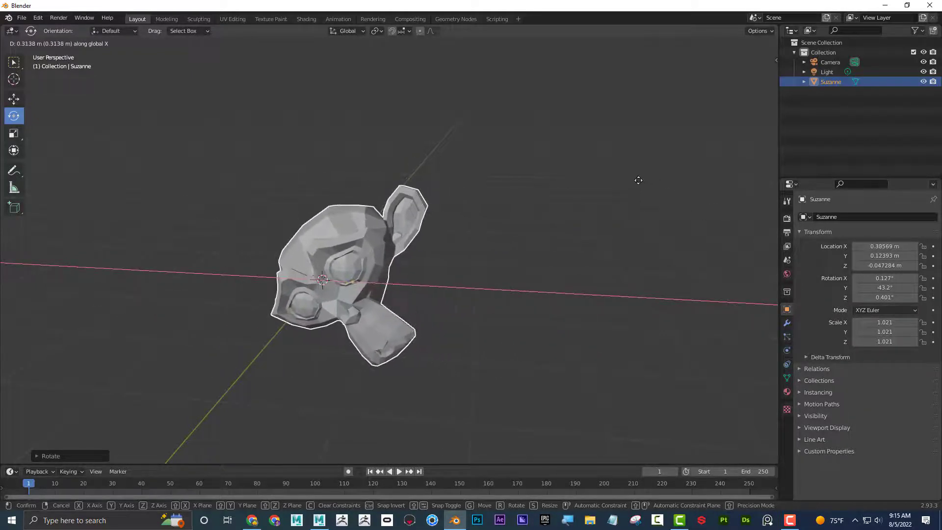
key(x)
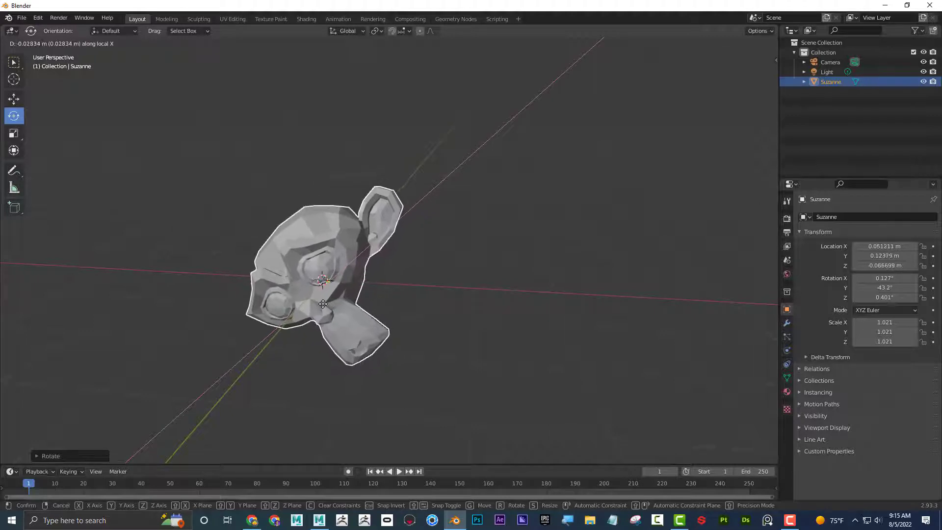
key(x)
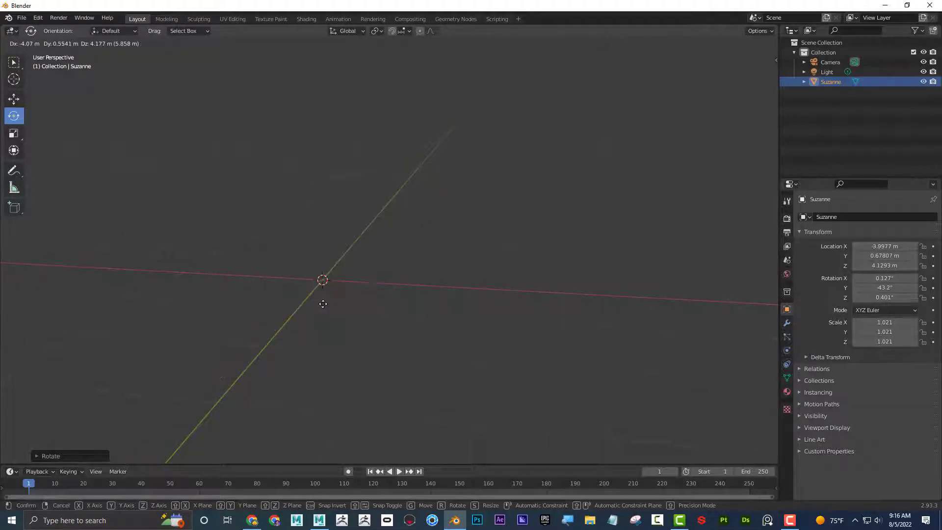
click(384, 292)
scroll(389, 290, down, 5)
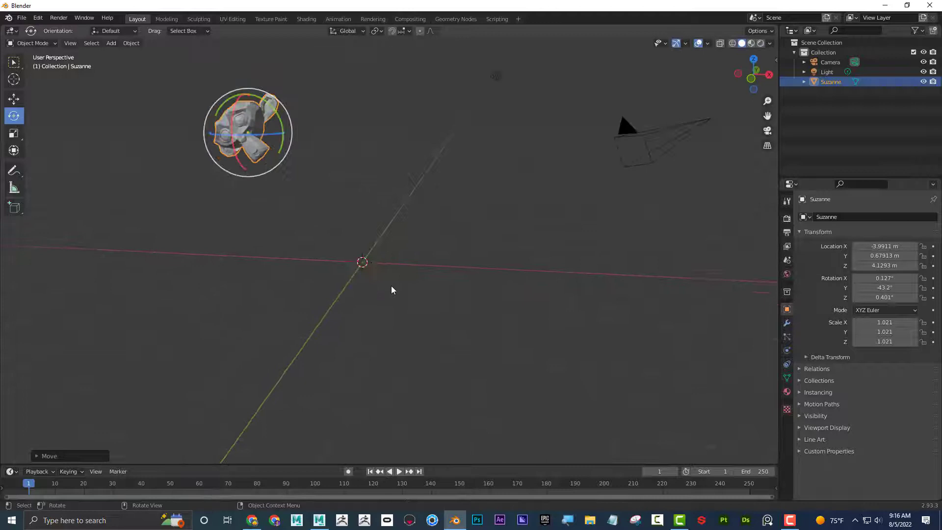
middle_drag(339, 207, 427, 264)
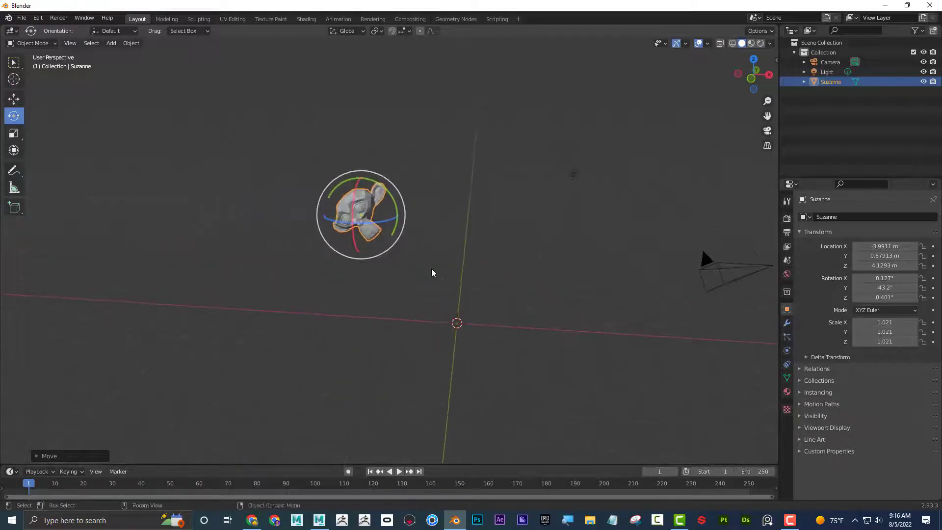
key(ctrl+z)
middle_drag(517, 277, 486, 209)
scroll(487, 209, up, 3)
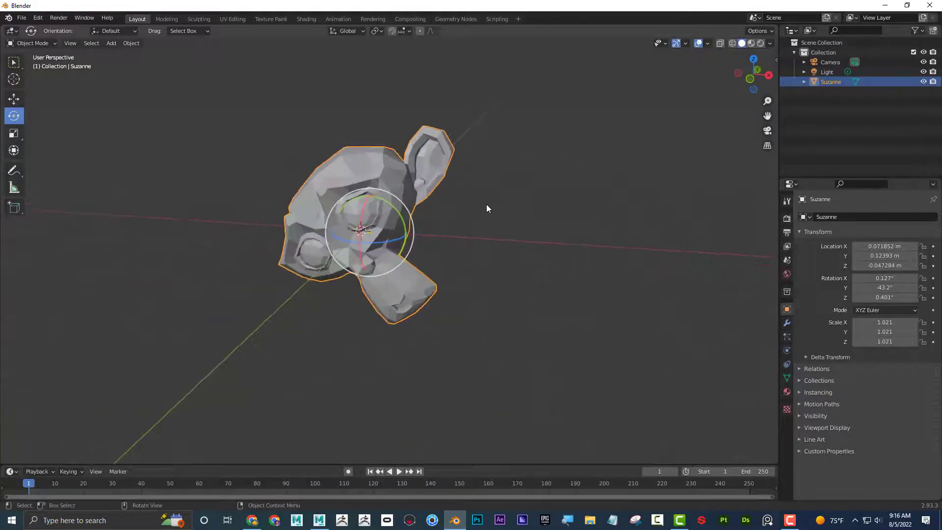
Step: Try moving Suzanne along its local X axis
key(g)
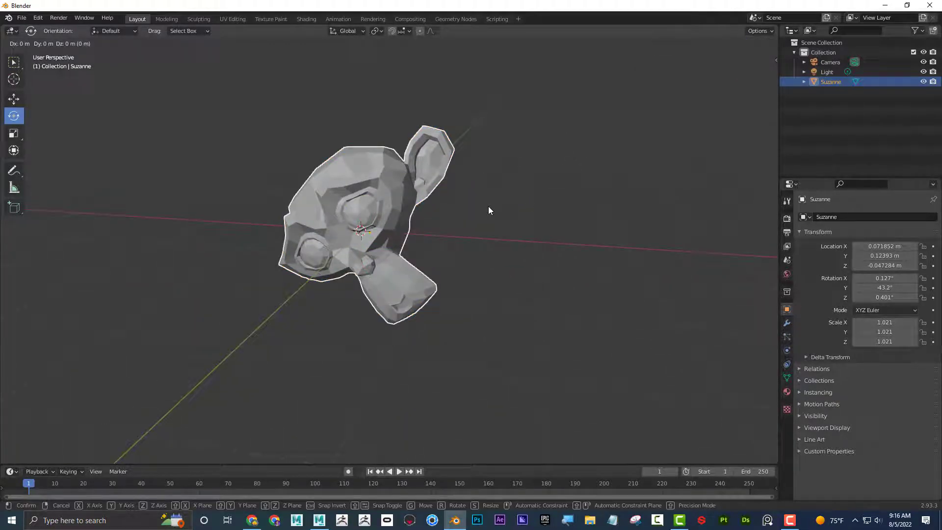
key(x)
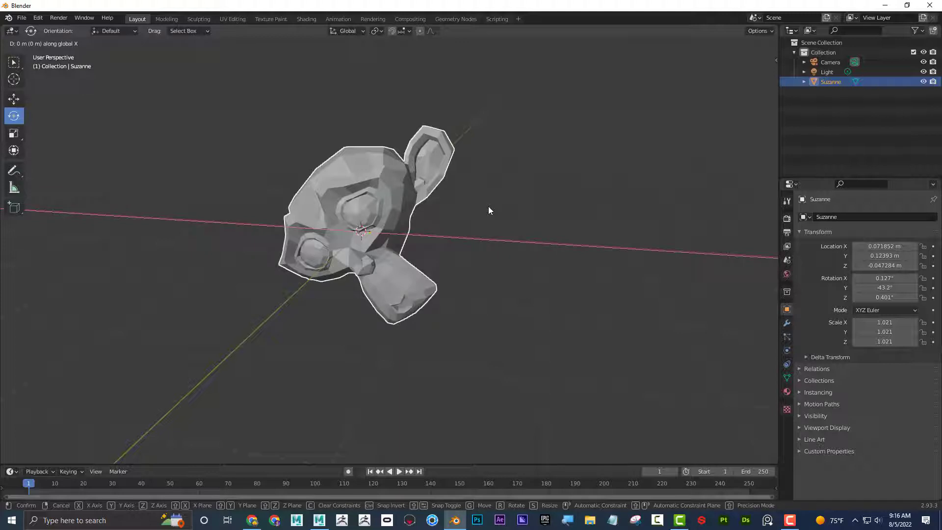
key(x)
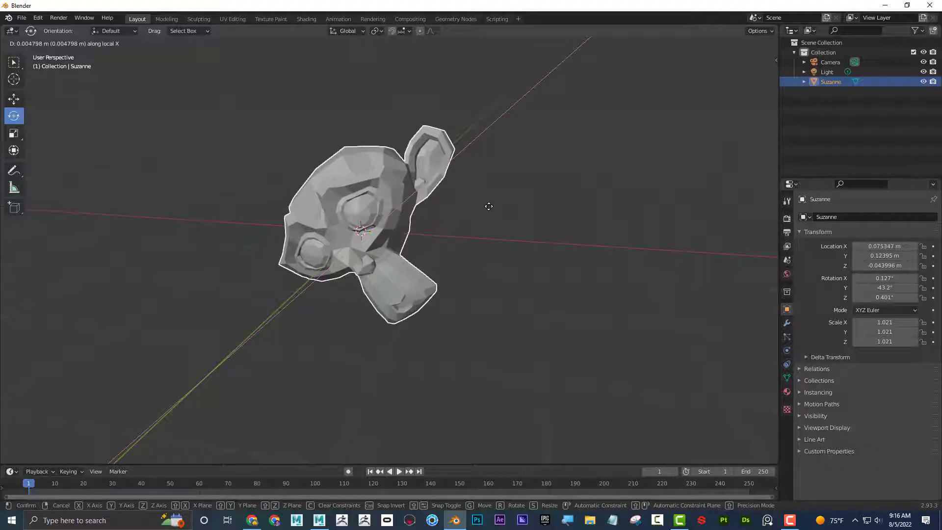
Step: Scale Suzanne along the global X axis, to a scale of about X 1.011, Y 1.021, Z 1.012
key(s)
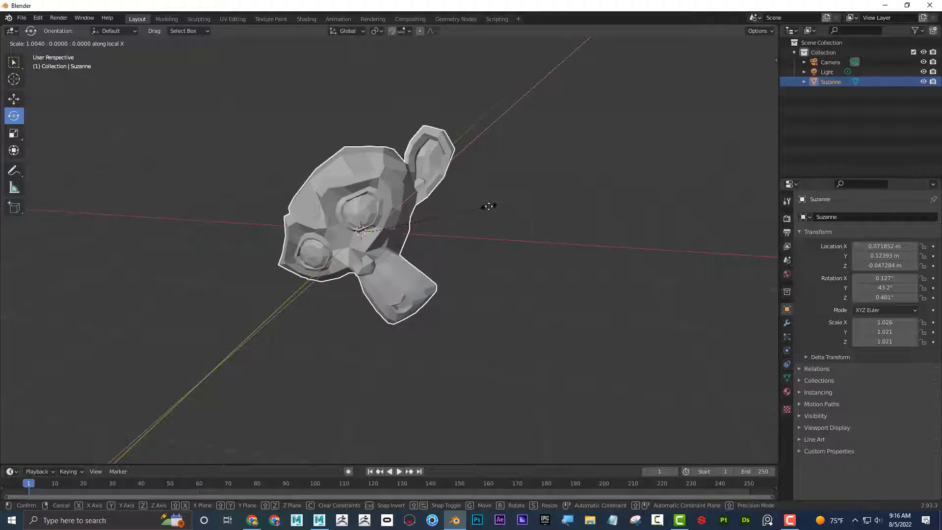
key(x)
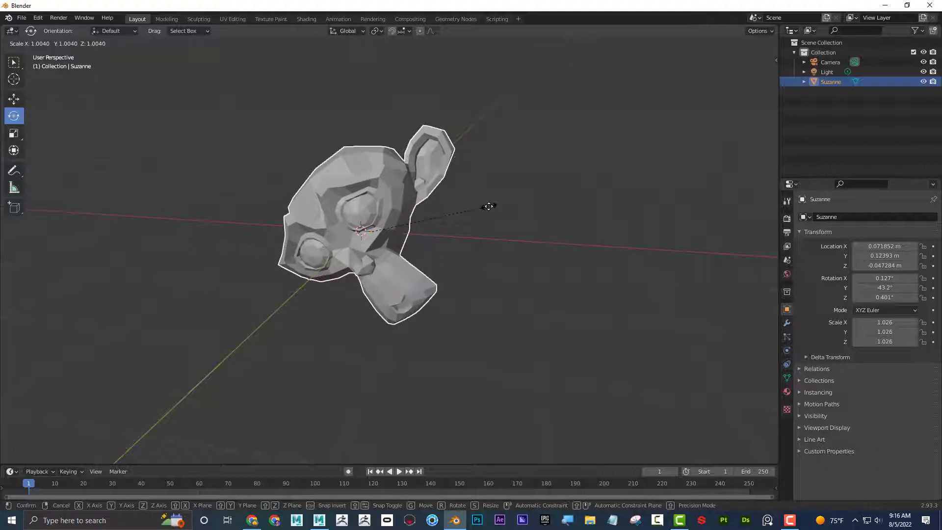
key(x)
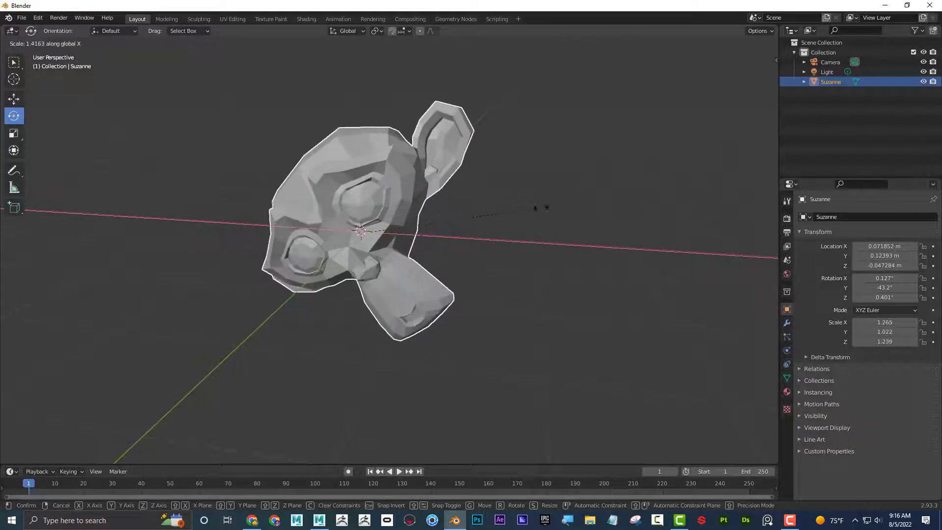
click(485, 207)
key(x)
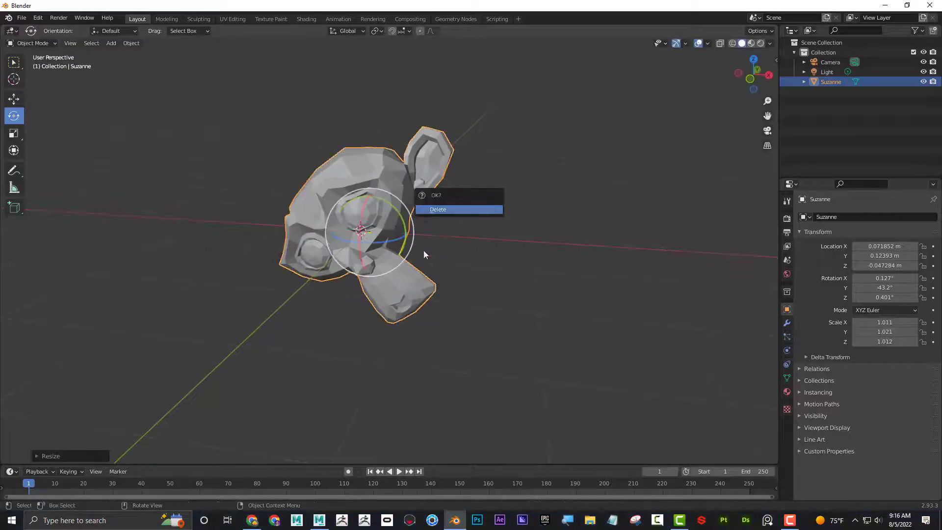
click(488, 263)
click(375, 229)
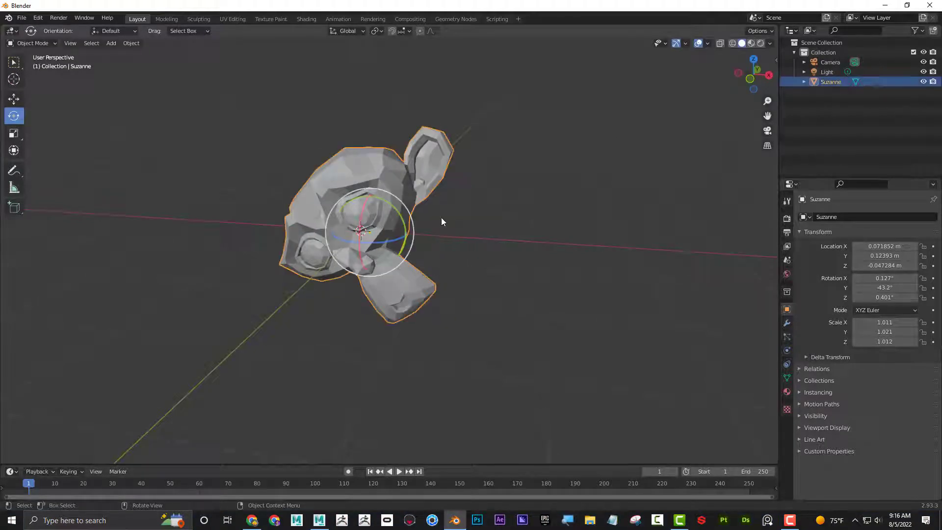
Step: Scale Suzanne along its local X axis, to an X scale of about 1.032
key(s)
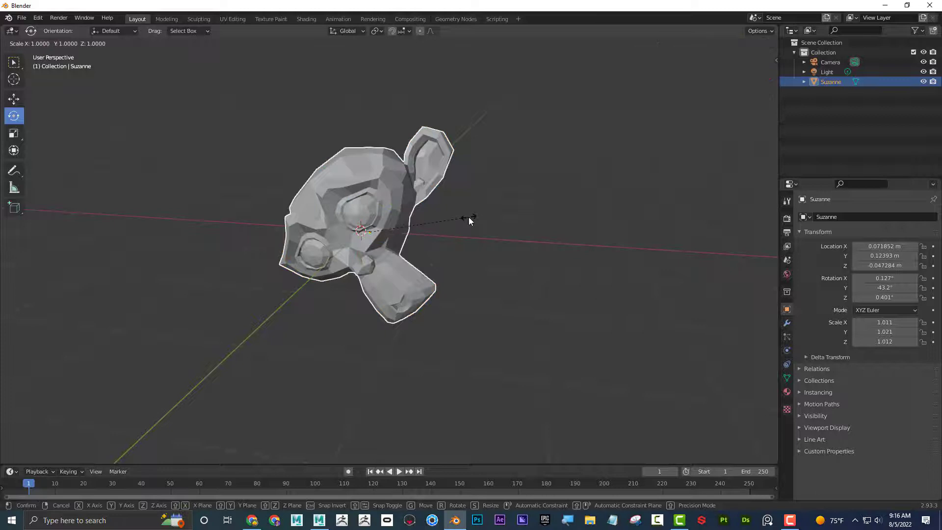
key(x)
key(x)
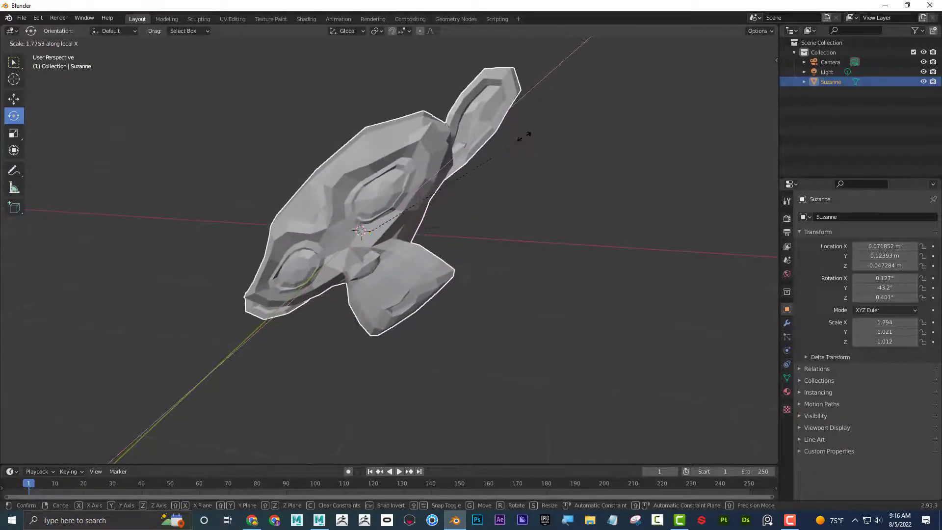
click(516, 227)
middle_drag(515, 185, 513, 222)
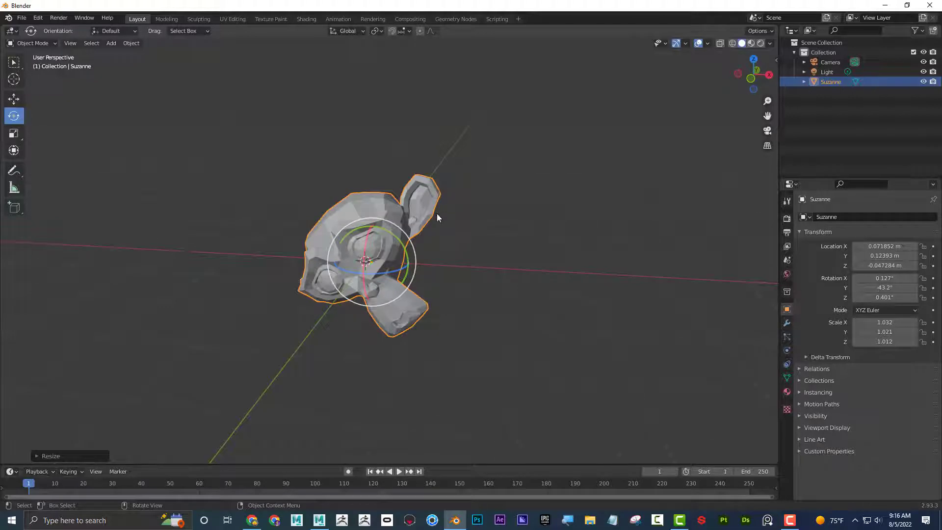
Step: Scale Suzanne uniformly down to about X 0.40, and back up to about X 1.184, Y 1.172, Z 1.161
key(s)
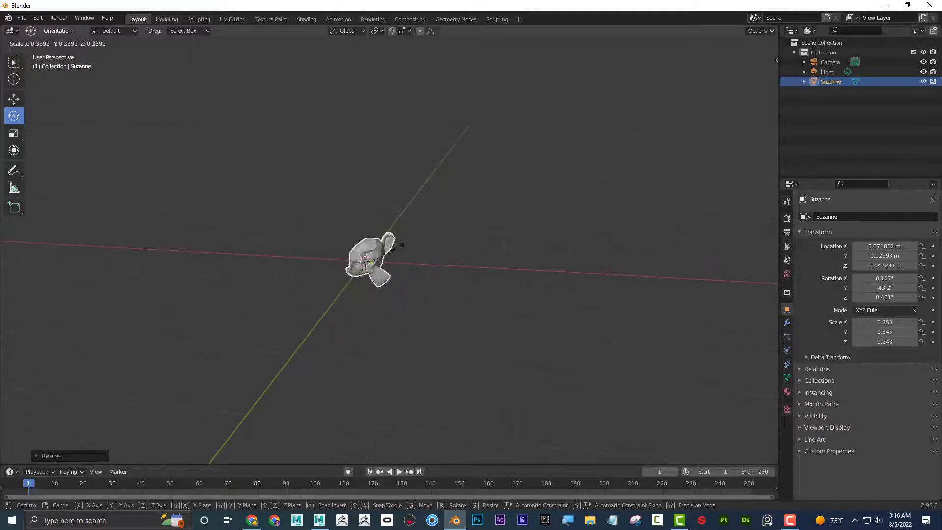
click(402, 251)
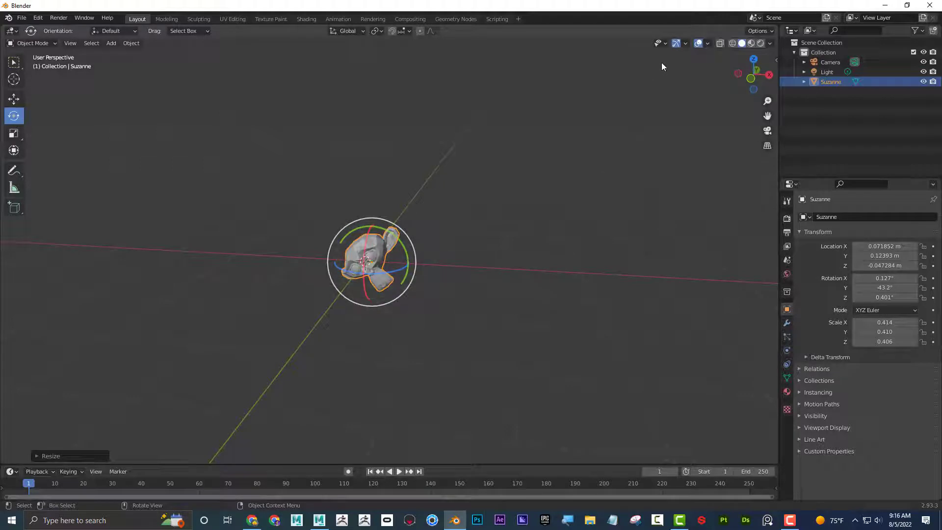
key(s)
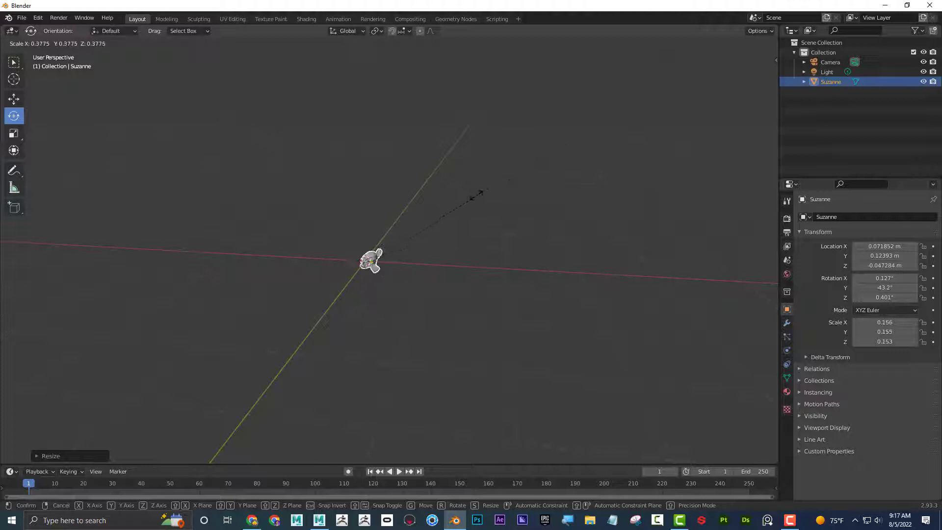
click(653, 65)
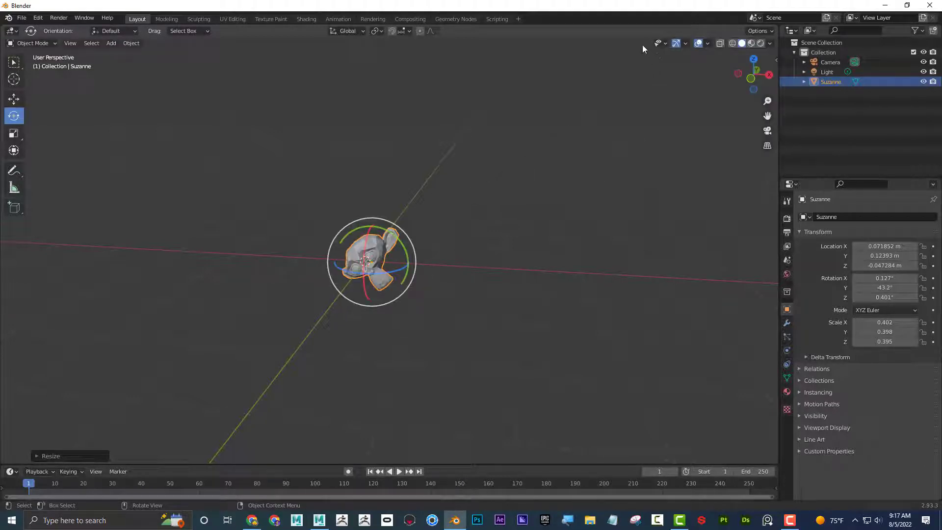
key(s)
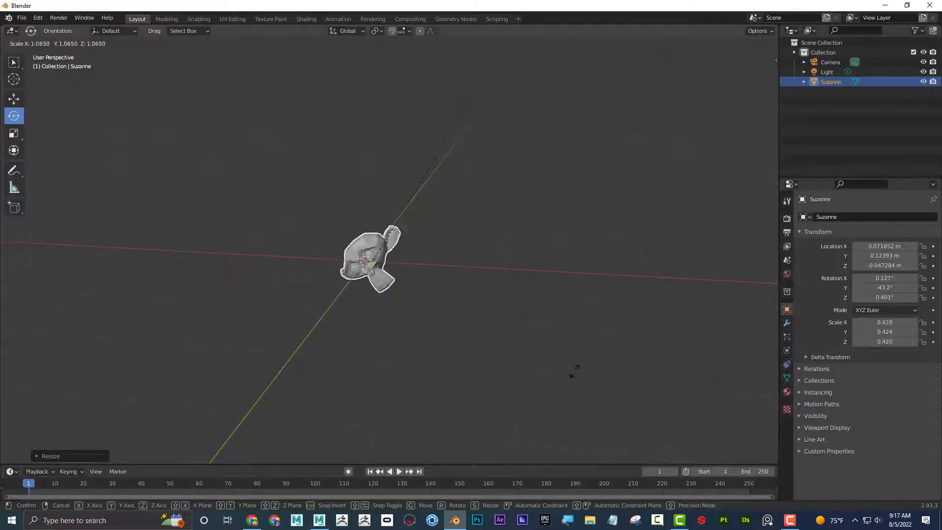
click(298, 375)
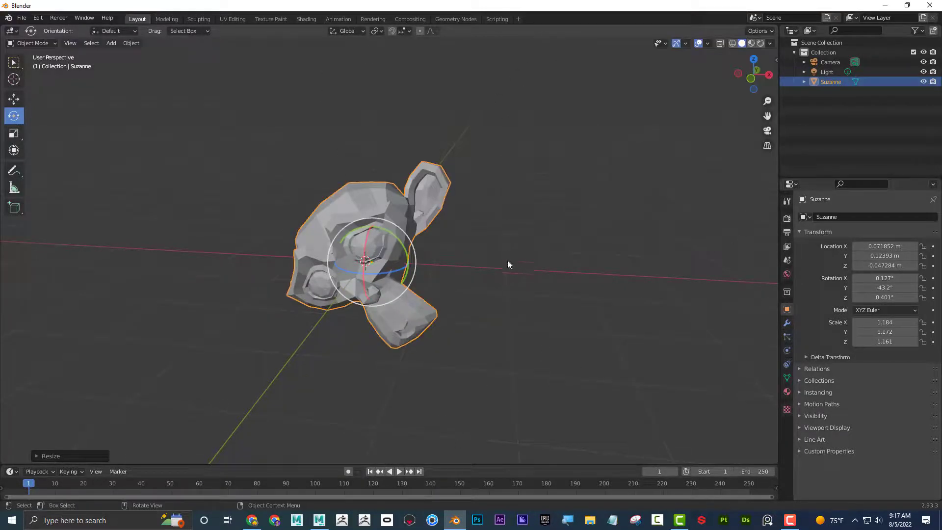
Step: Rotate Suzanne freely in the view plane to about X -8.9°, Y -8.2°, Z -6.2°
key(r)
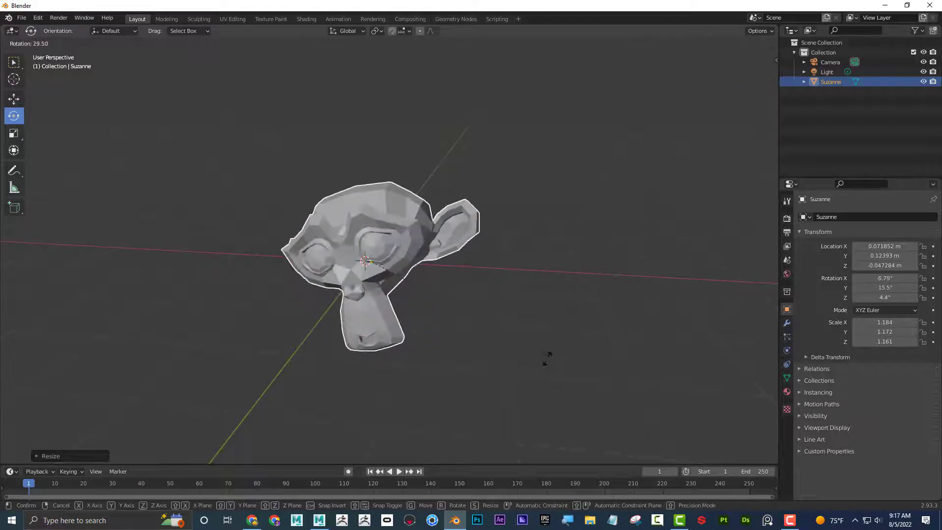
click(511, 309)
mouse_move(511, 309)
middle_down()
mouse_move(574, 300)
mouse_move(510, 310)
middle_up()
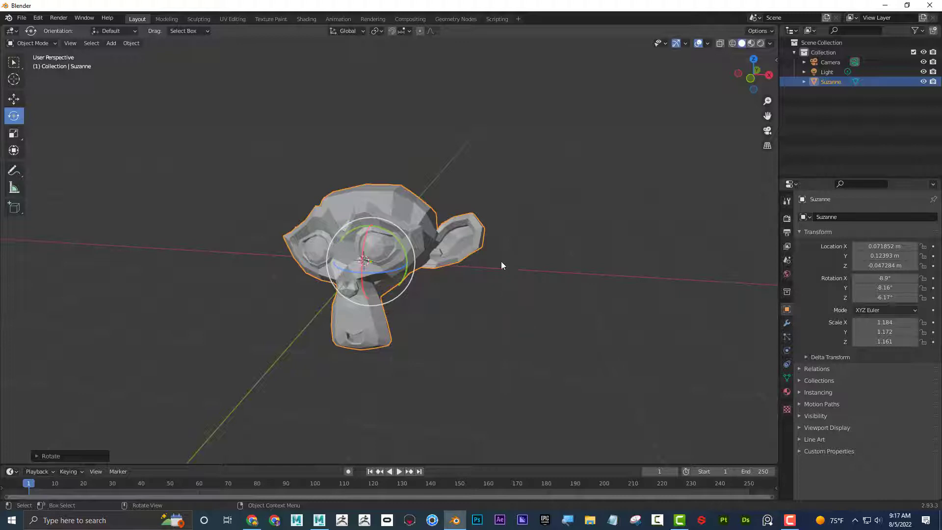
Step: Deselect Suzanne and switch the viewport to the front orthographic view
middle_drag(501, 266, 475, 292)
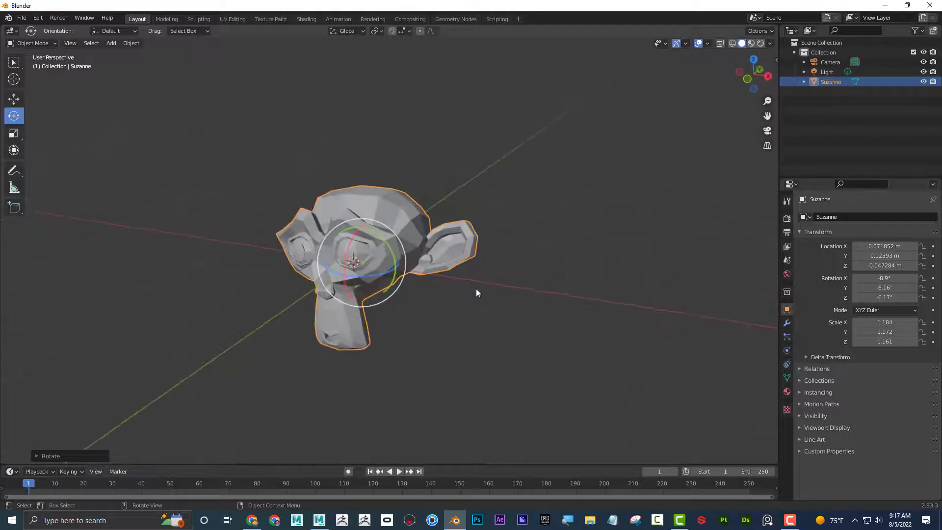
scroll(474, 294, up, 1)
click(478, 303)
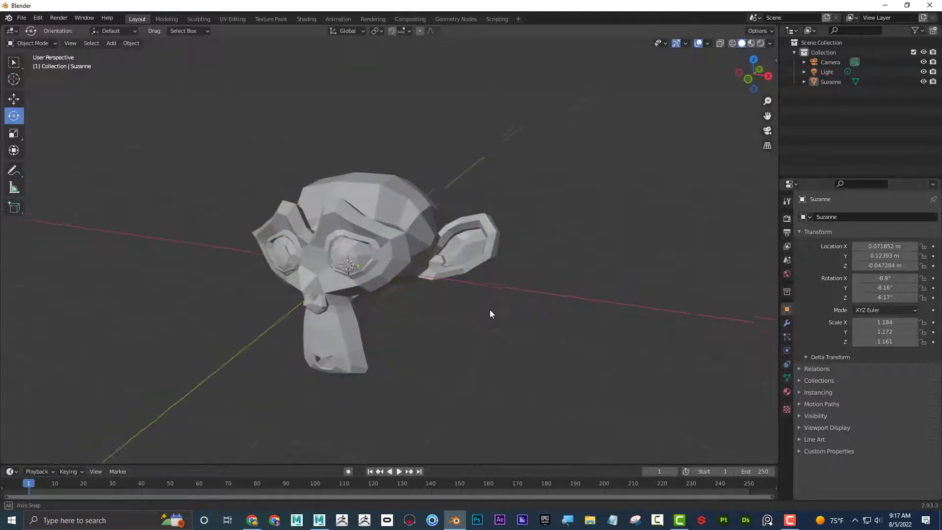
scroll(487, 313, up, 2)
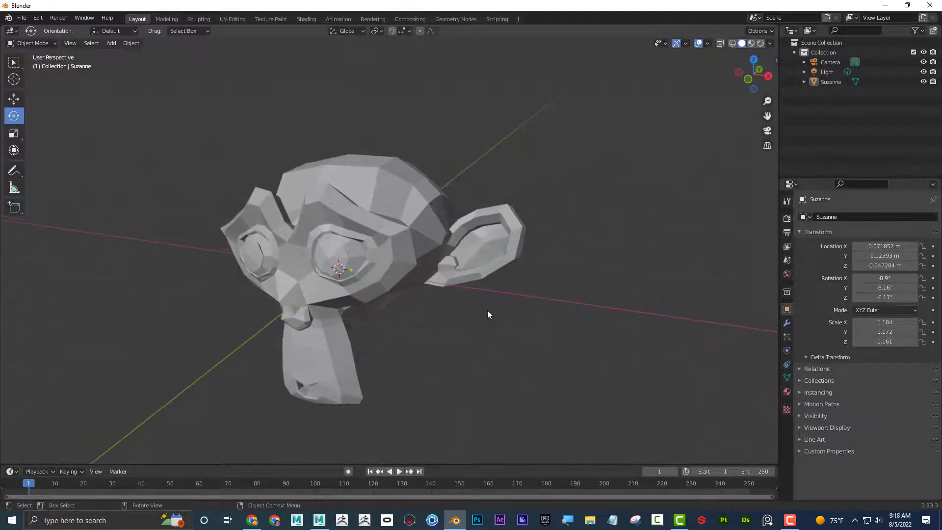
key(KP_1)
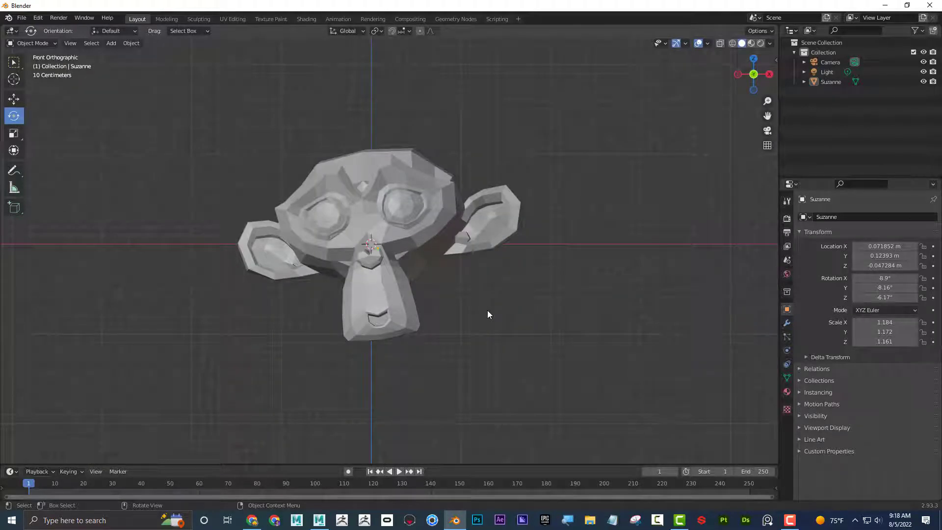
Step: Orbit the view vertically in fixed steps all the way around Suzanne, ending in the front orthographic view
key(KP_8)
key(KP_8)
key(KP_8)
key(KP_8)
key(KP_8)
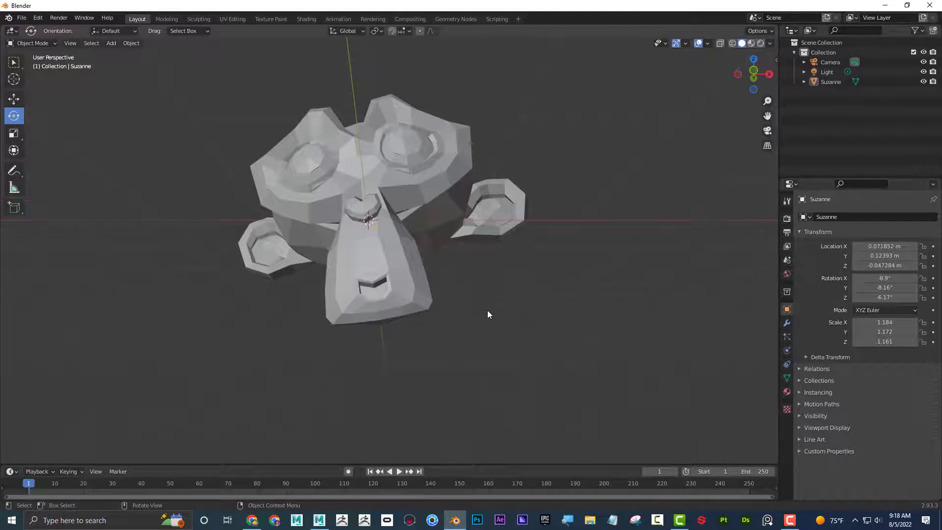
key(KP_8)
key(KP_8)
key(KP_8)
key(KP_8)
key(KP_8)
key(KP_8)
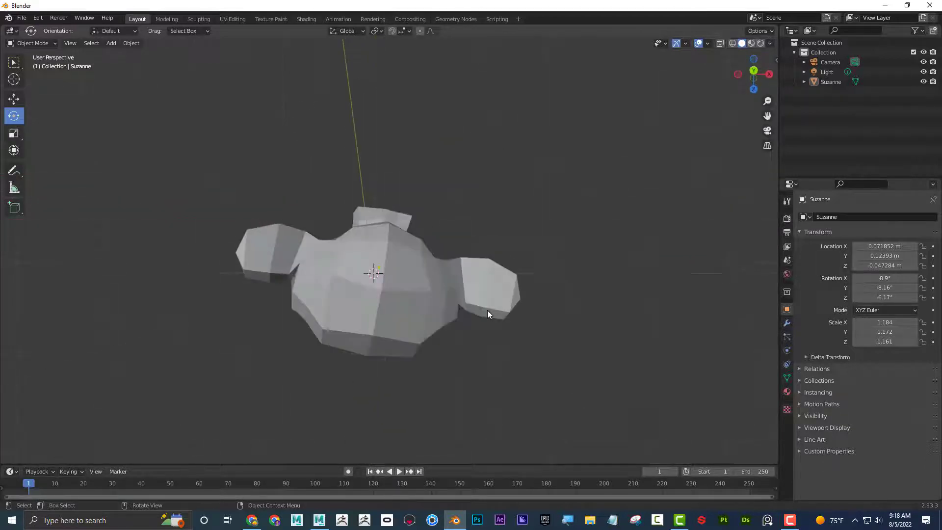
key(KP_8)
key(KP_8)
key(KP_8)
key(KP_8)
key(KP_8)
key(KP_8)
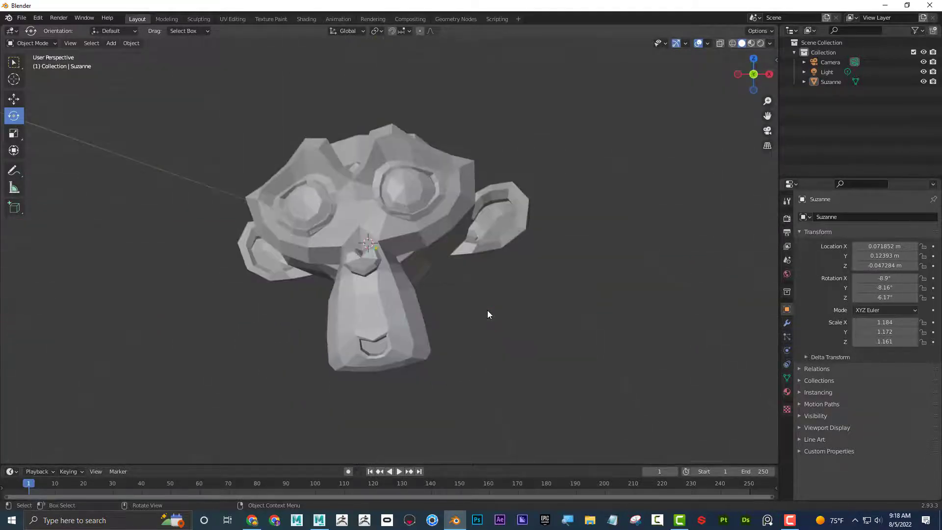
key(KP_8)
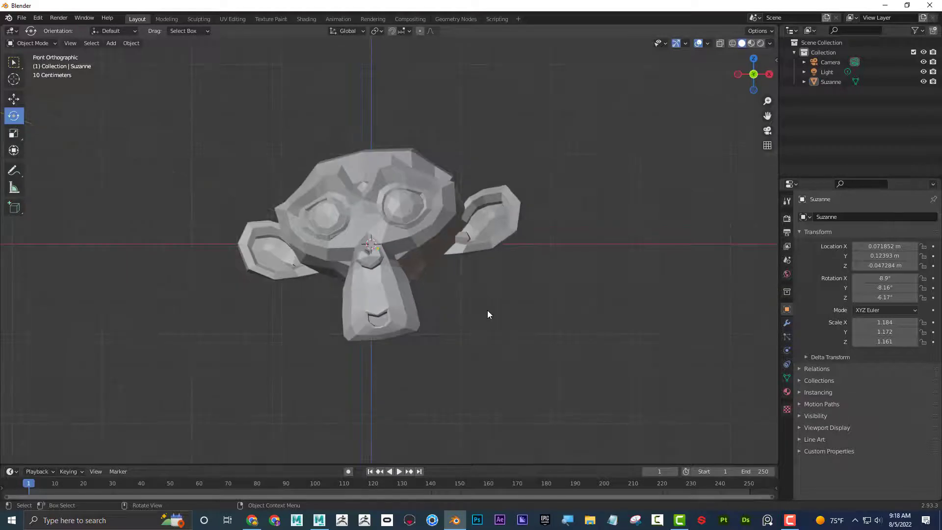
Step: Orbit the view sideways in fixed steps around Suzanne until it reaches the right orthographic view
key(KP_6)
key(KP_6)
key(KP_6)
key(KP_6)
key(KP_6)
key(KP_6)
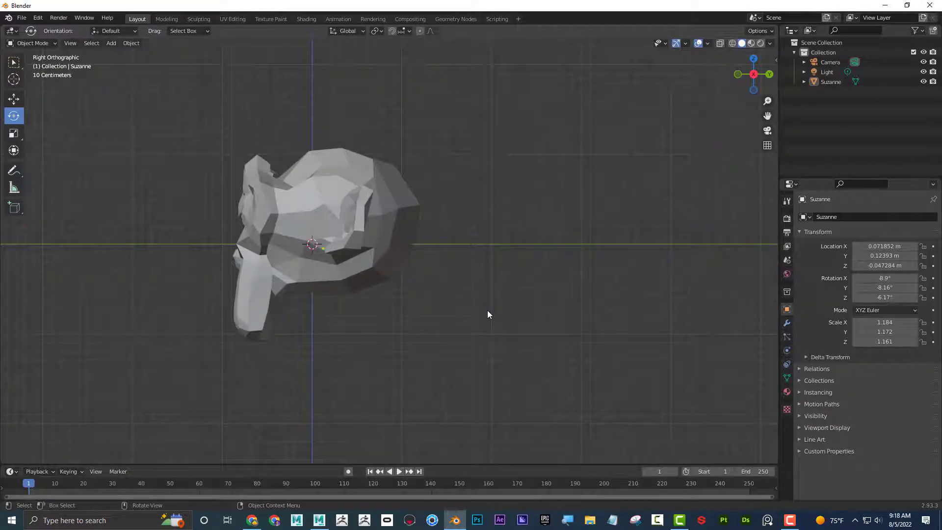
Step: Orbit horizontally in fixed steps across Suzanne's face to the opposite side, back to the right side, and around to the front
key(KP_4)
key(KP_4)
key(KP_4)
key(KP_4)
key(KP_4)
key(KP_4)
key(KP_4)
key(KP_4)
key(KP_4)
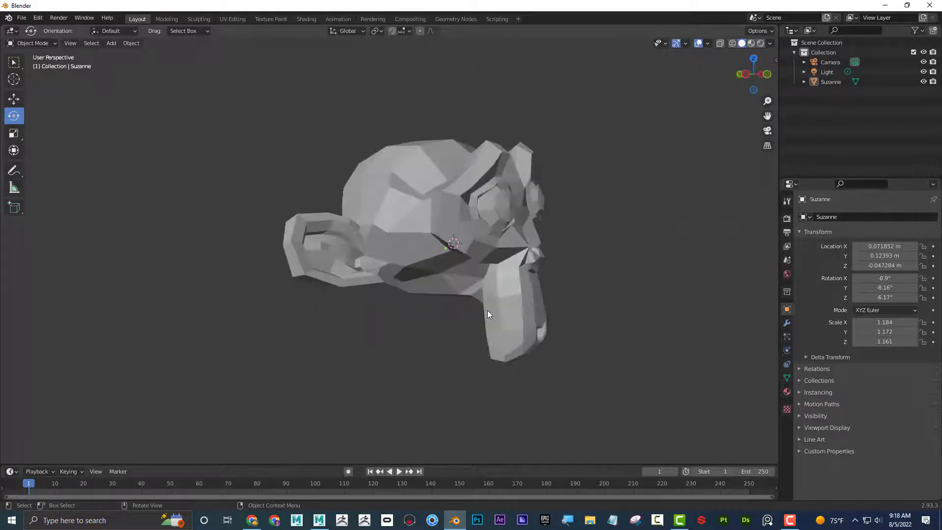
key(KP_6)
key(KP_6)
key(KP_6)
key(KP_6)
key(KP_6)
key(KP_6)
key(KP_6)
key(KP_6)
key(KP_6)
key(KP_6)
key(KP_6)
key(KP_6)
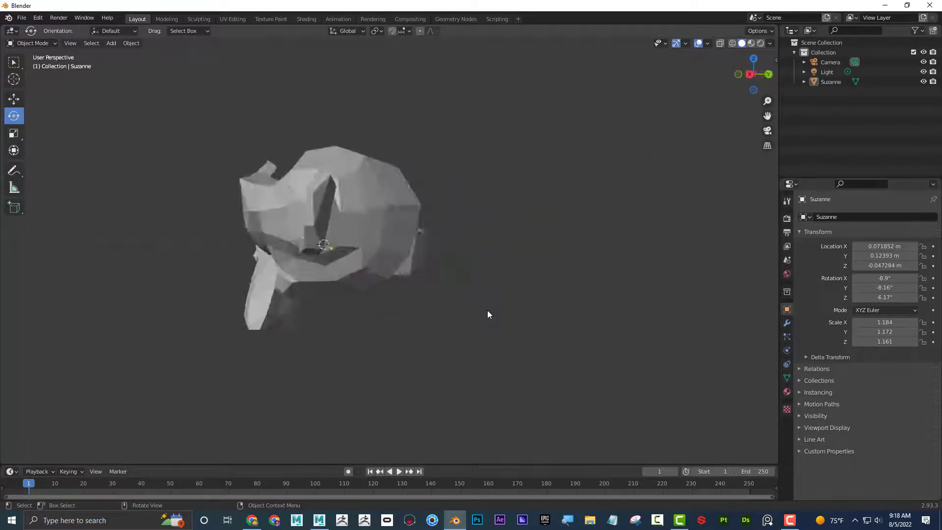
key(KP_4)
key(KP_4)
key(KP_4)
key(KP_4)
key(KP_4)
key(KP_4)
Step: Orbit horizontally in fixed steps around to the back of Suzanne's head and return to the front in perspective
key(KP_5)
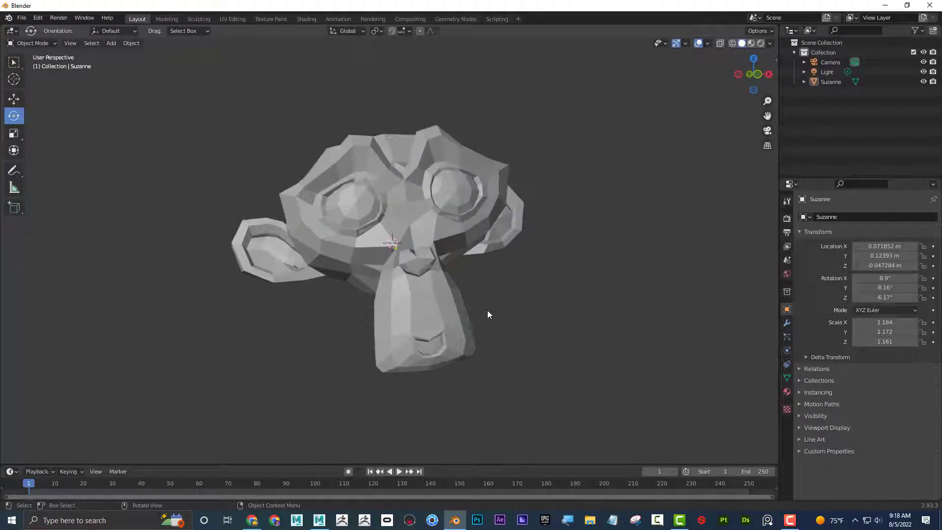
key(KP_5)
key(KP_6)
key(KP_6)
key(KP_6)
key(KP_6)
key(KP_6)
key(KP_6)
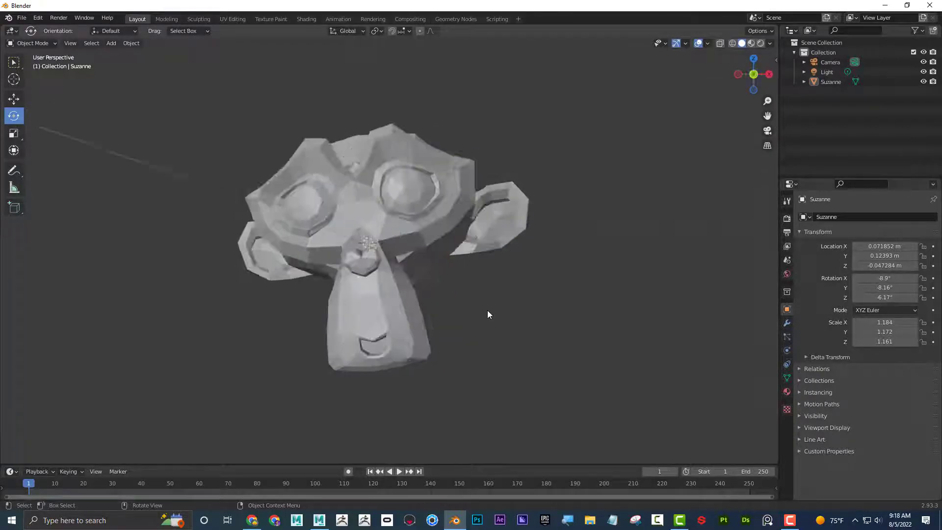
key(KP_4)
key(KP_4)
key(KP_4)
key(KP_4)
key(KP_4)
key(KP_4)
key(KP_4)
key(KP_4)
key(KP_4)
key(KP_4)
key(KP_4)
key(KP_4)
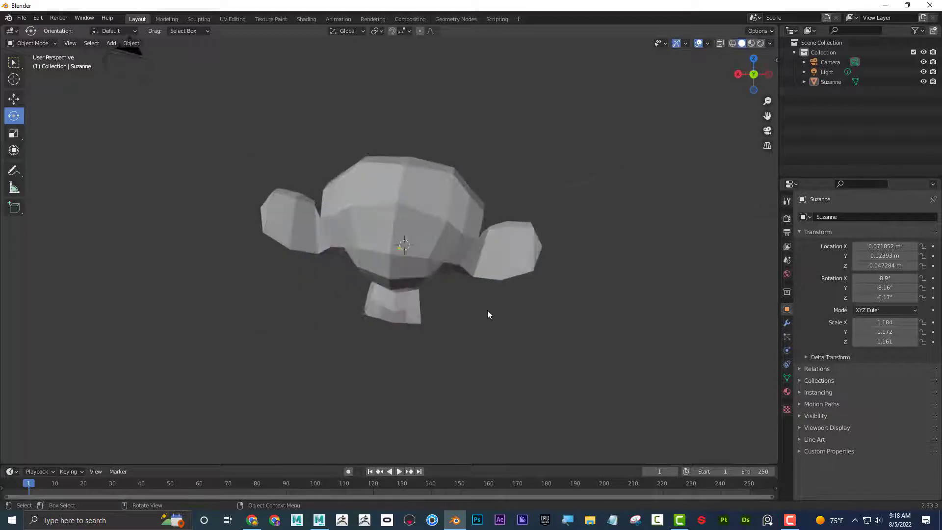
key(KP_6)
key(KP_6)
key(KP_6)
key(KP_6)
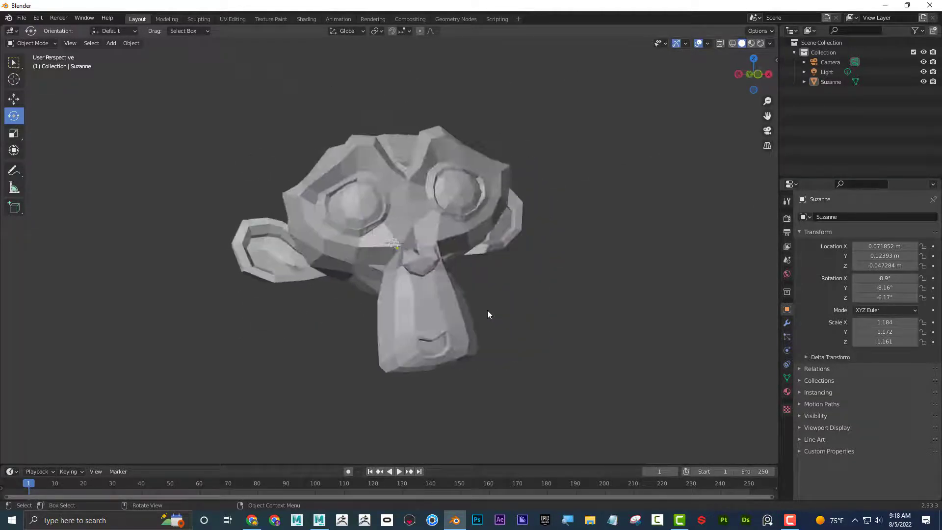
Step: Orbit upward over Suzanne's head and switch to the top orthographic view
key(KP_8)
key(KP_8)
key(KP_8)
key(KP_8)
key(KP_7)
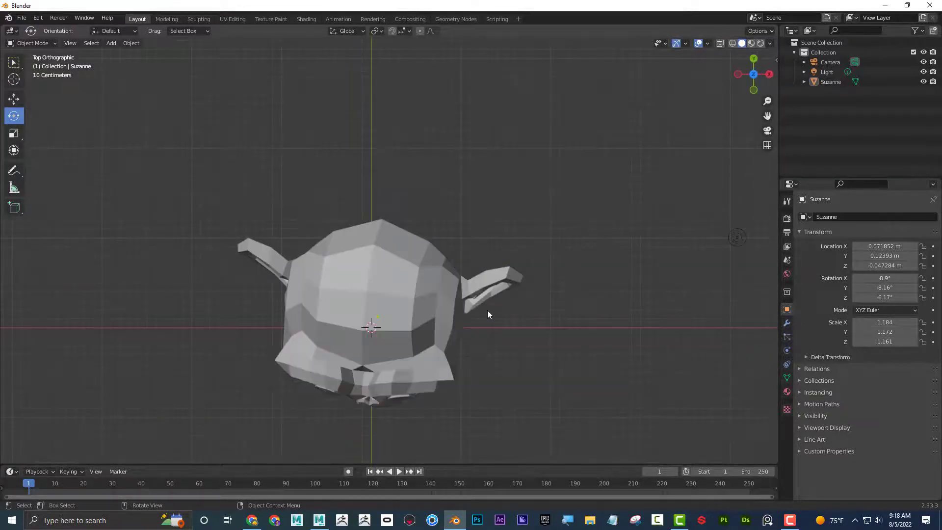
Step: Orbit vertically in fixed steps from the top view around Suzanne's underside, ending slightly above the front of the face
key(KP_8)
key(KP_8)
key(KP_8)
key(KP_8)
key(KP_8)
key(KP_8)
key(KP_8)
key(KP_8)
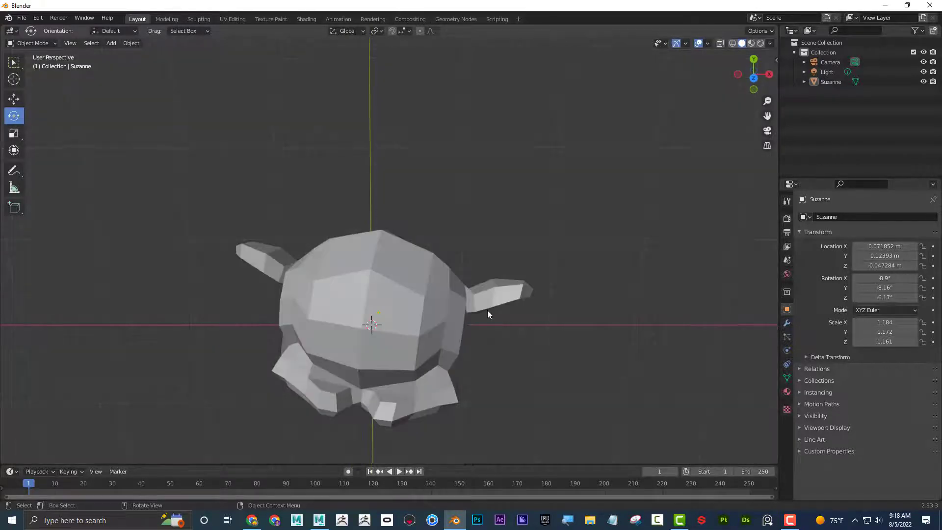
key(KP_8)
key(KP_8)
key(KP_8)
key(KP_8)
key(KP_8)
key(KP_8)
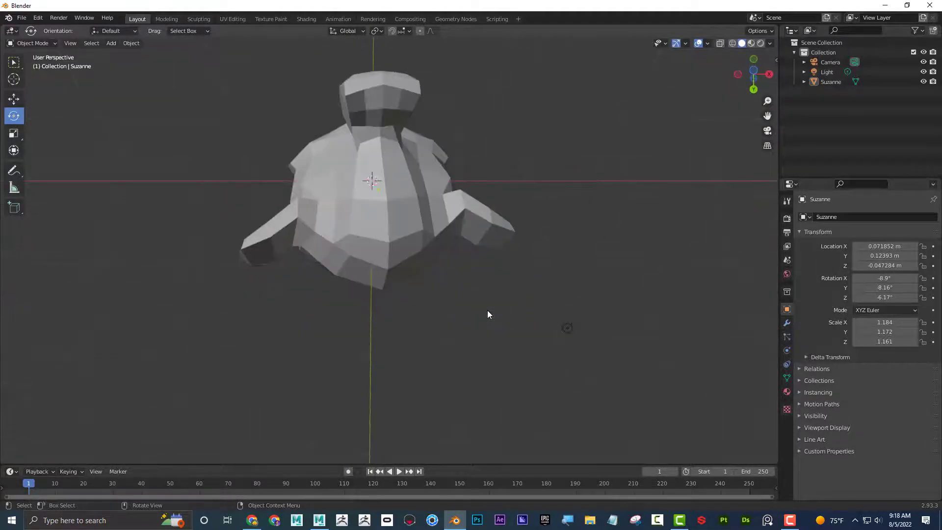
key(KP_8)
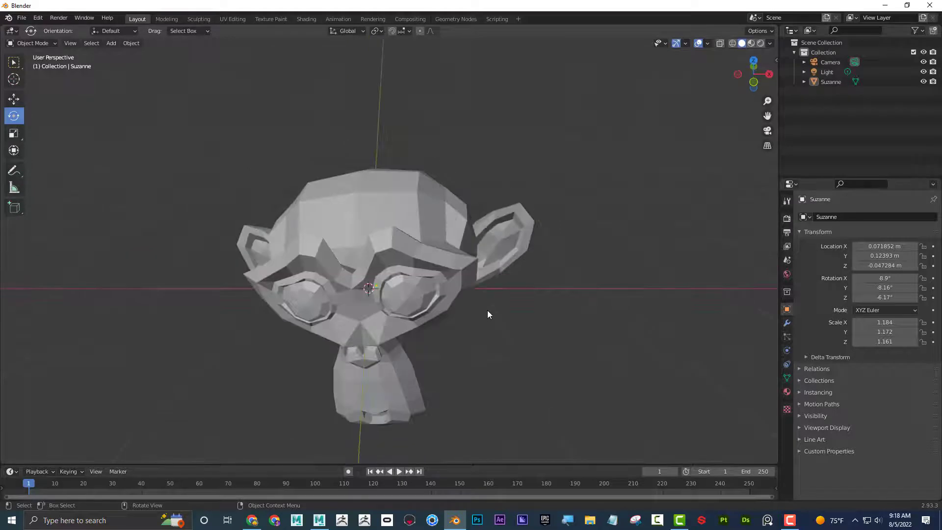
Step: View Suzanne from an angle, from the opposite side behind the head, and again from the front
key(KP_9)
key(KP_9)
middle_drag(525, 255, 535, 237)
key(KP_8)
key(KP_8)
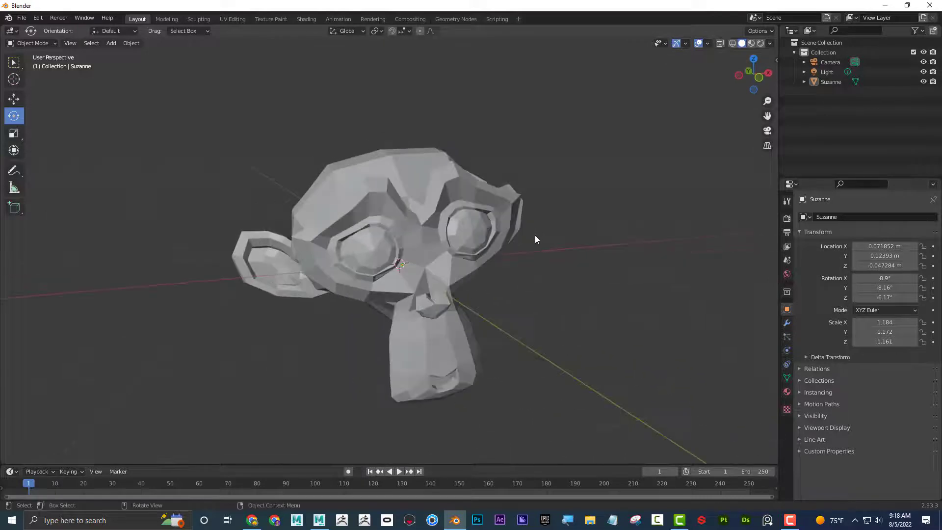
key(KP_6)
key(KP_6)
key(KP_6)
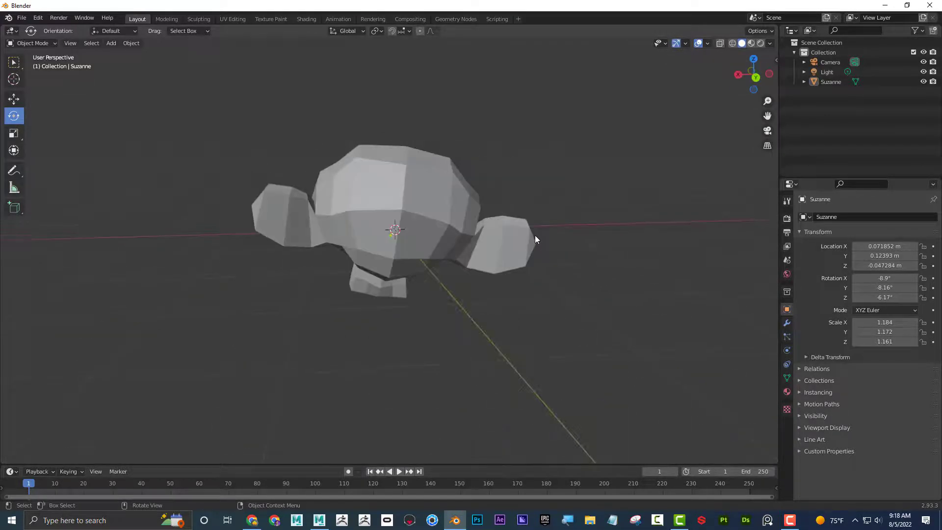
key(KP_2)
key(KP_2)
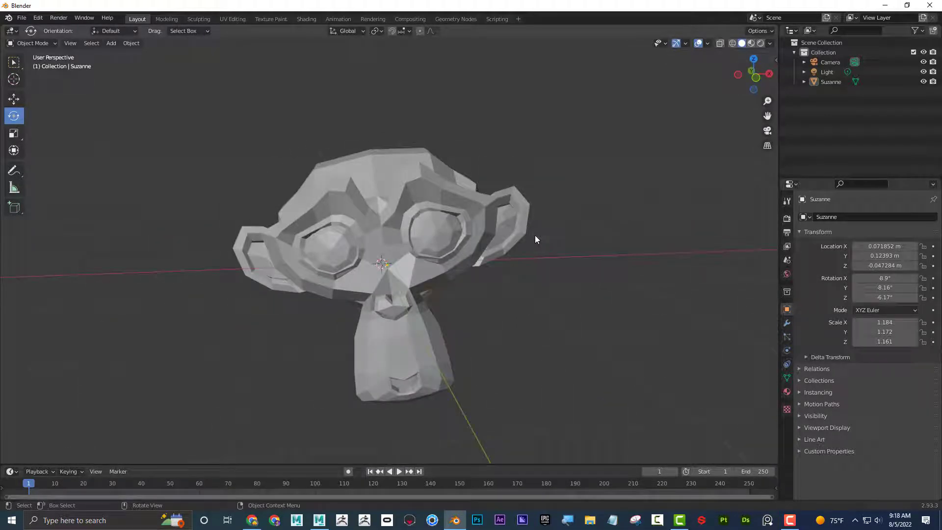
Step: Duplicate Suzanne and place the copy beside the original at about X 3.34 m, Y 0.47 m, Z -0.17 m
scroll(533, 256, down, 2)
middle_drag(525, 259, 285, 211)
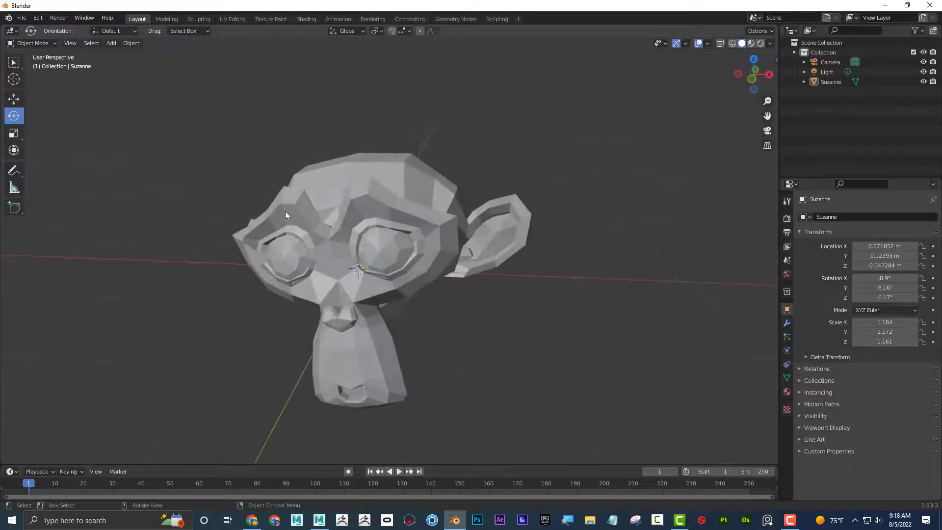
click(325, 216)
scroll(463, 244, down, 2)
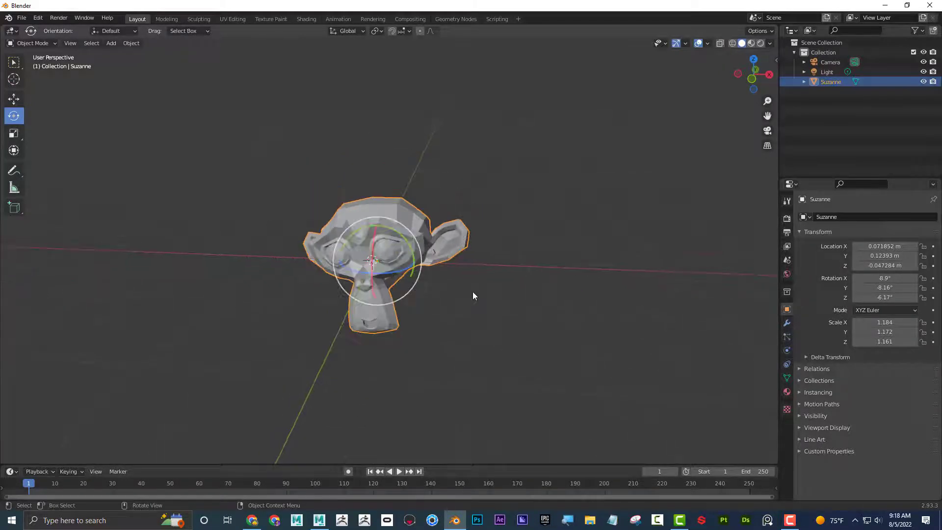
key(shift+d)
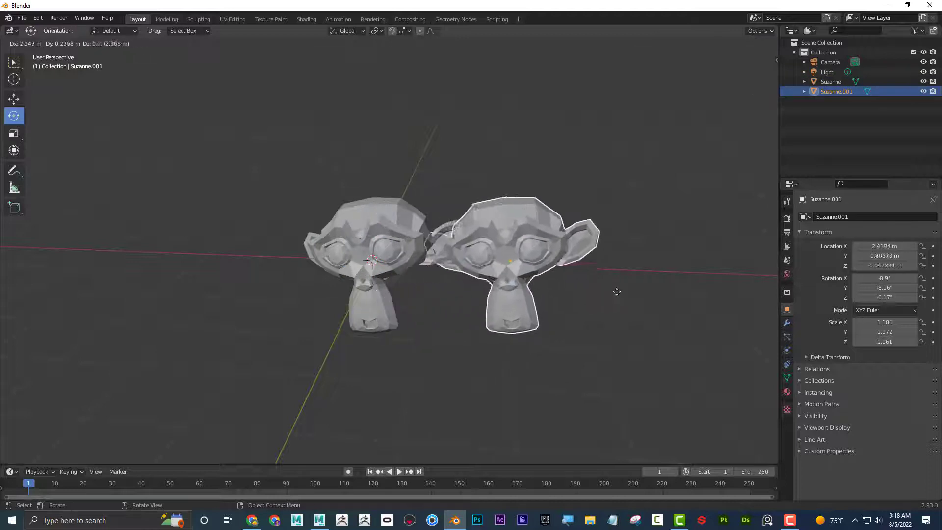
click(655, 298)
Step: Duplicate the copied head and place the new one farther away at about X 18.51 m, Y 2.65 m, Z 1.00 m
scroll(655, 298, down, 2)
key(shift+d)
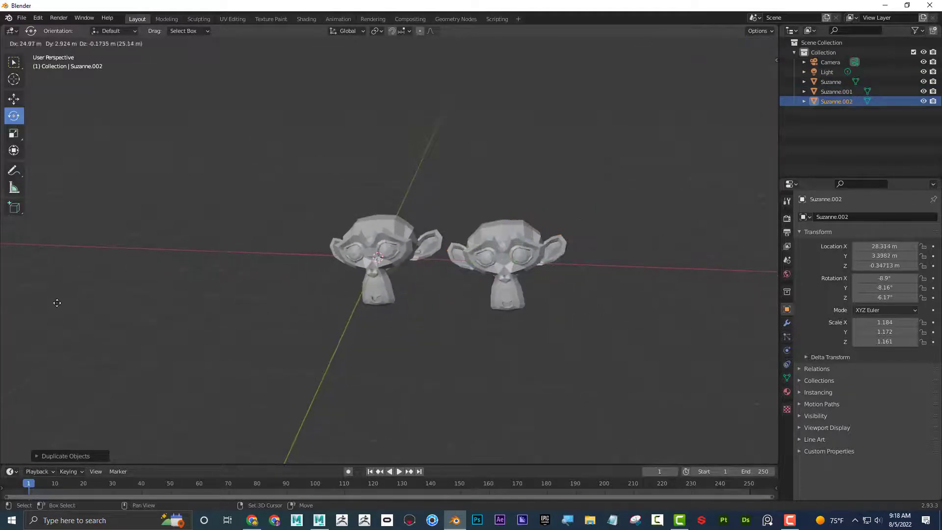
click(560, 292)
scroll(560, 292, down, 3)
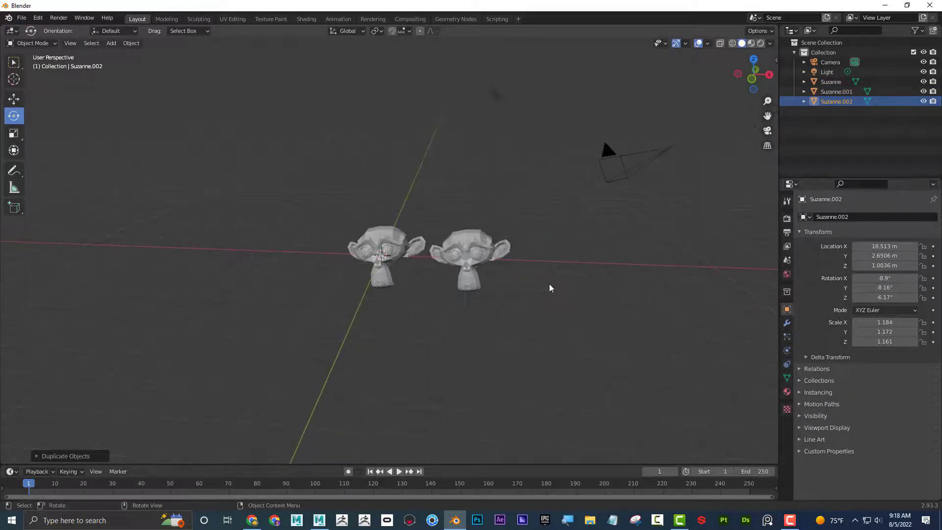
Step: Select the middle monkey head, isolate it in local view, and return to the full scene
scroll(539, 292, up, 6)
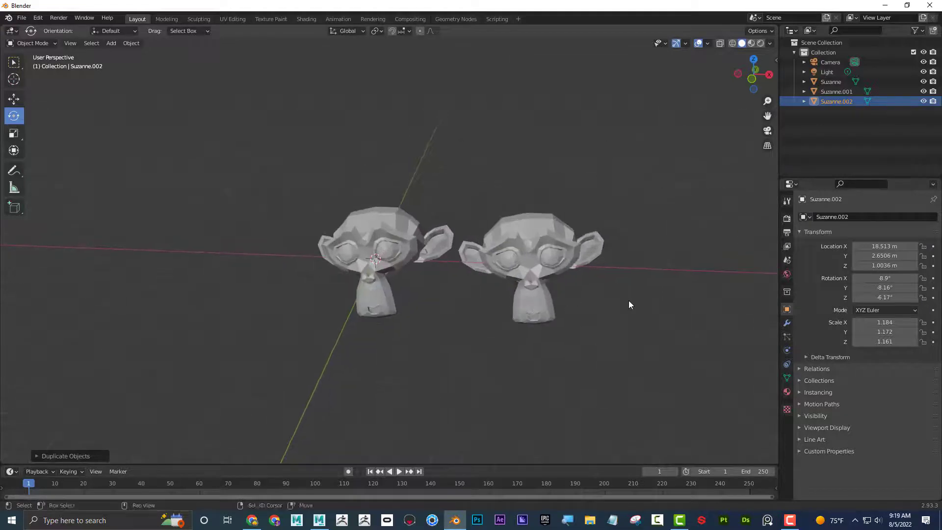
scroll(539, 290, up, 4)
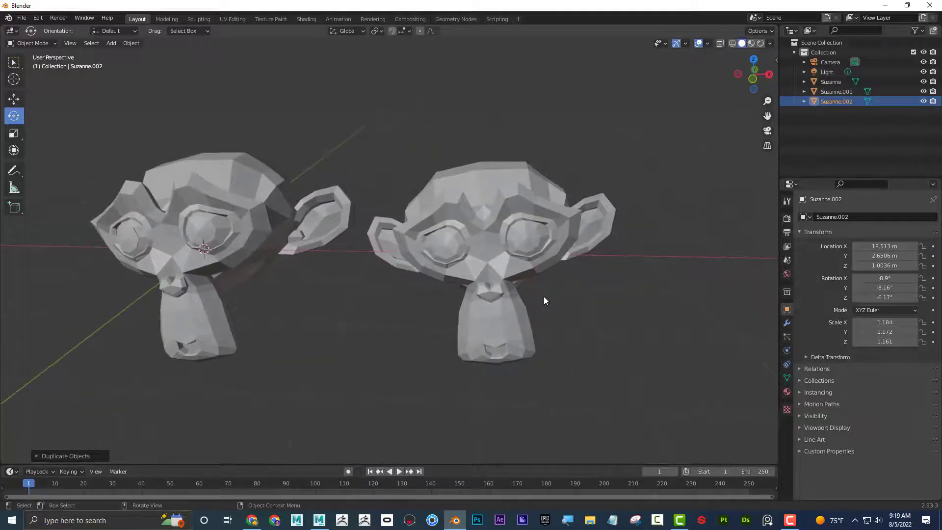
click(465, 213)
scroll(558, 242, down, 7)
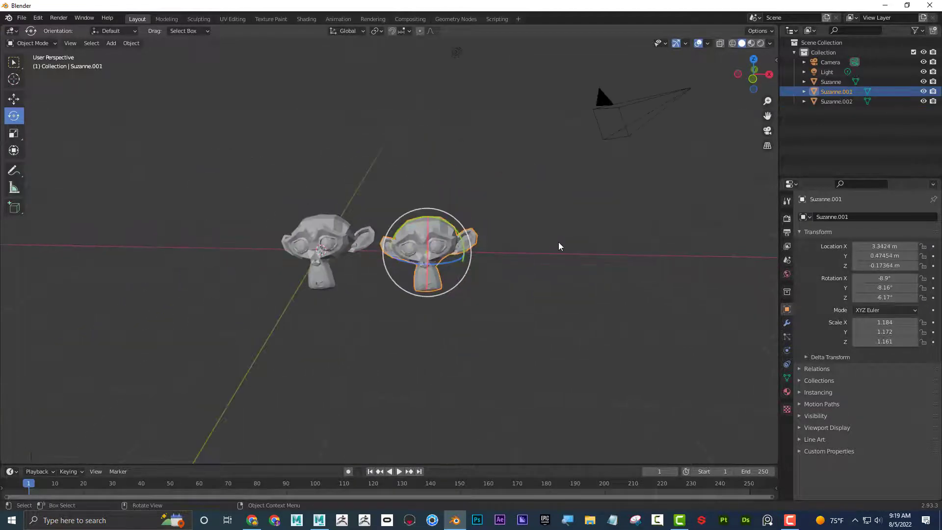
scroll(559, 242, up, 7)
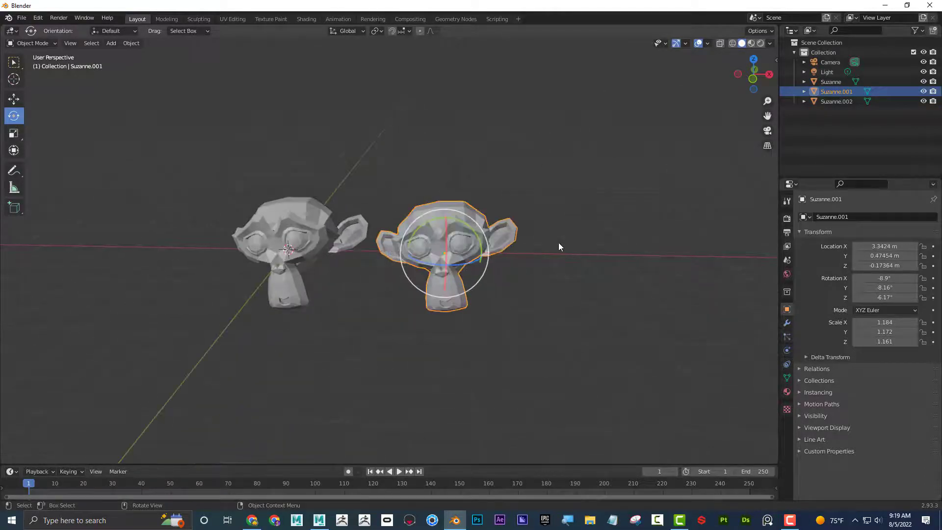
key(KP_Divide)
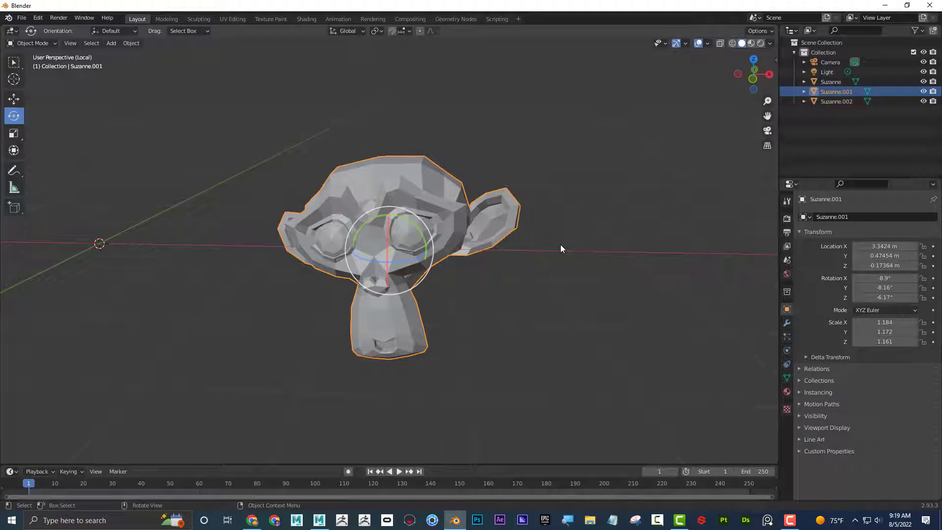
key(KP_Divide)
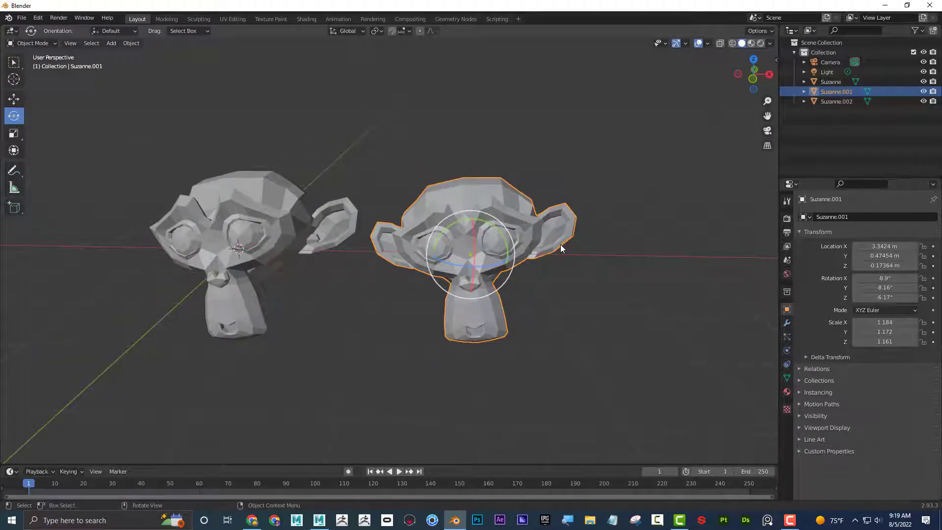
Step: Select the farthest monkey head, Suzanne.002, and frame it in the viewport
scroll(407, 272, down, 7)
click(660, 223)
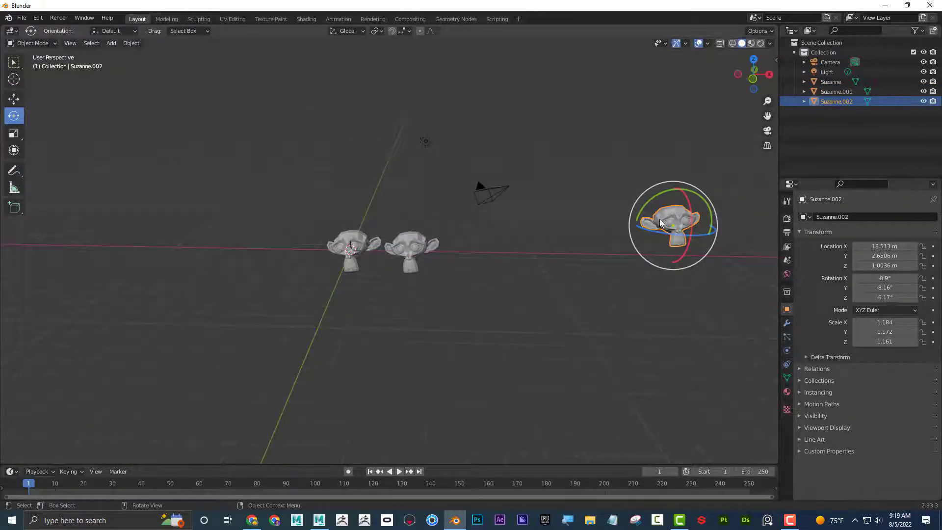
key(KP_Decimal)
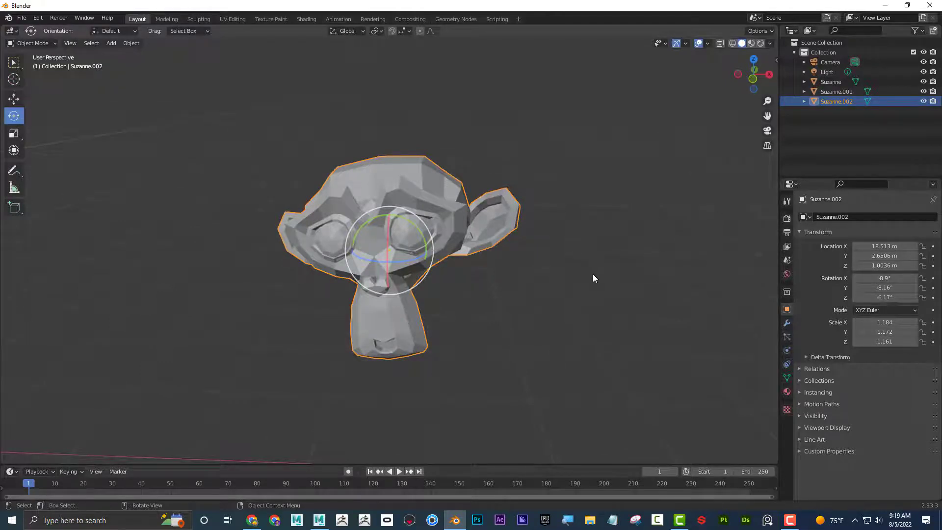
Step: Orbit around the framed monkey head and zoom in and out to examine it up close and from afar
scroll(593, 272, down, 5)
middle_drag(593, 266, 525, 278)
scroll(525, 278, up, 6)
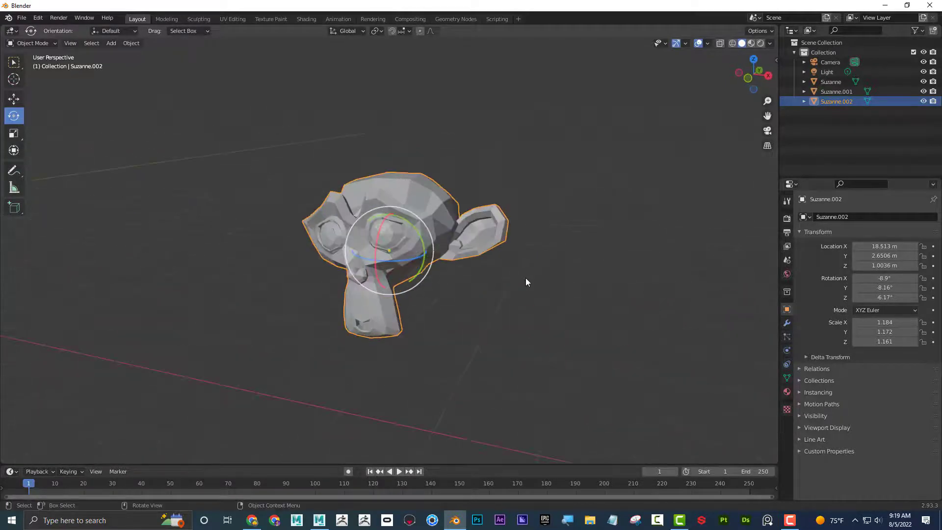
scroll(525, 278, down, 8)
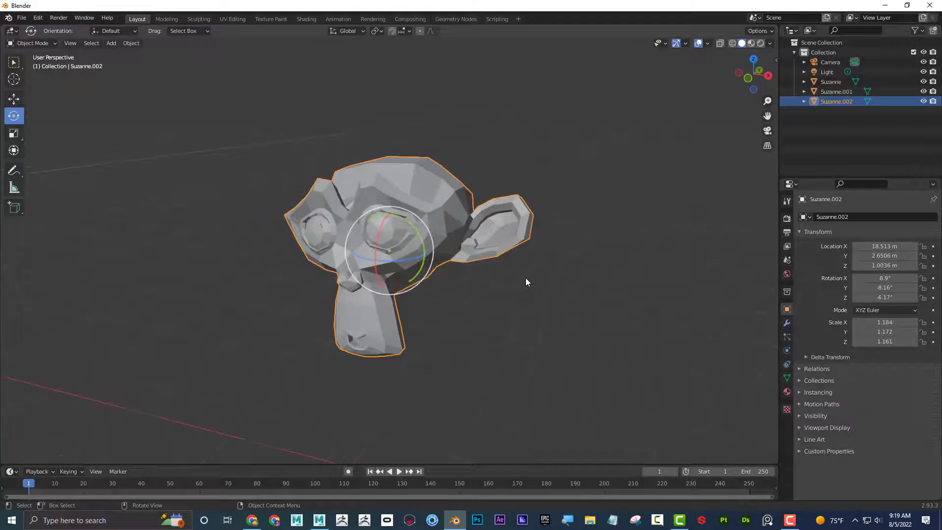
scroll(525, 278, down, 4)
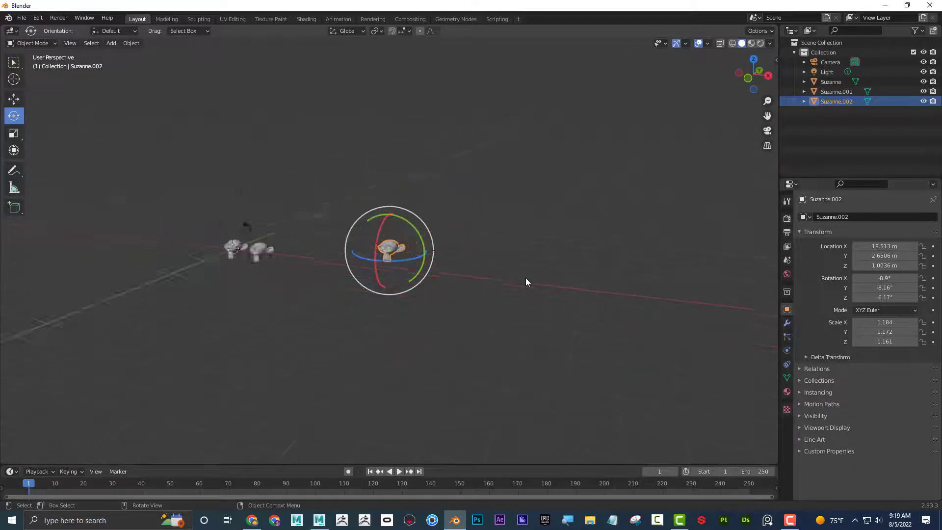
scroll(525, 277, up, 2)
scroll(526, 278, up, 10)
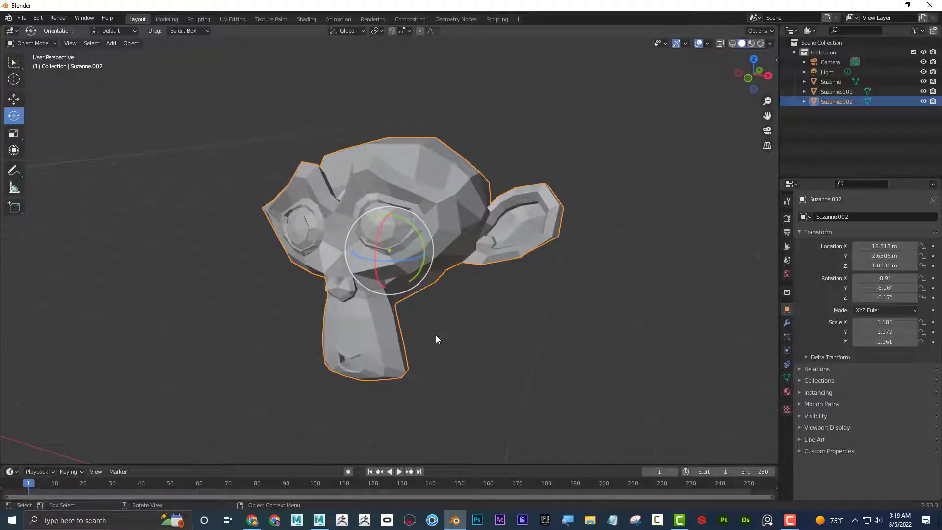
scroll(436, 336, down, 10)
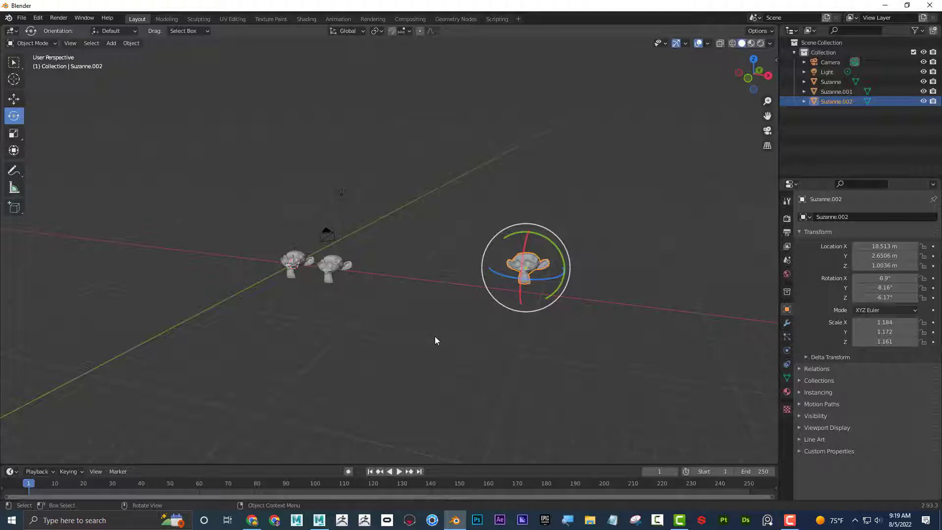
Step: Switch the viewport to the Right orthographic view
middle_drag(343, 309, 381, 331)
key(grave)
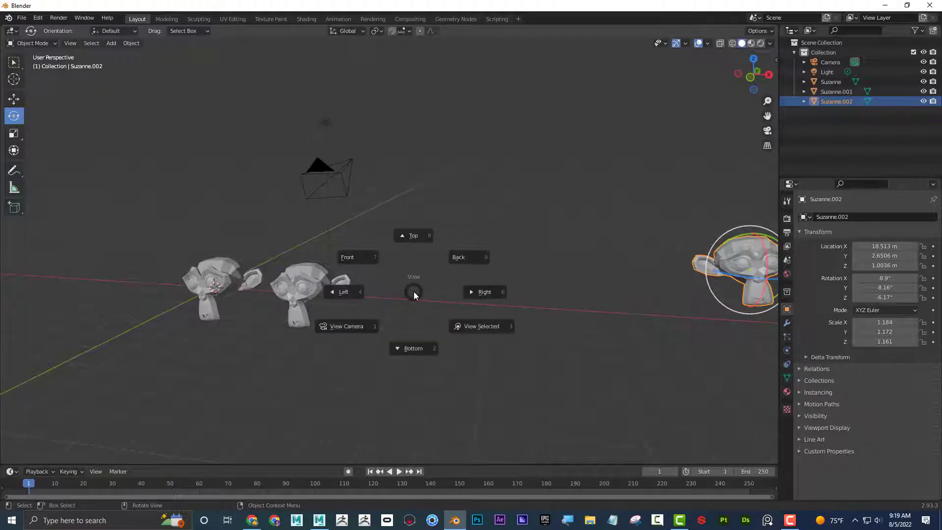
click(416, 288)
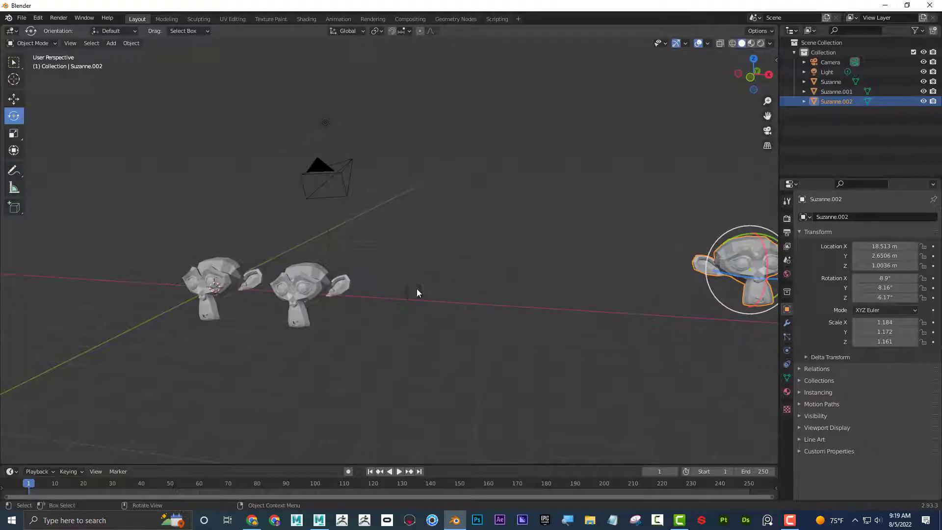
key(grave)
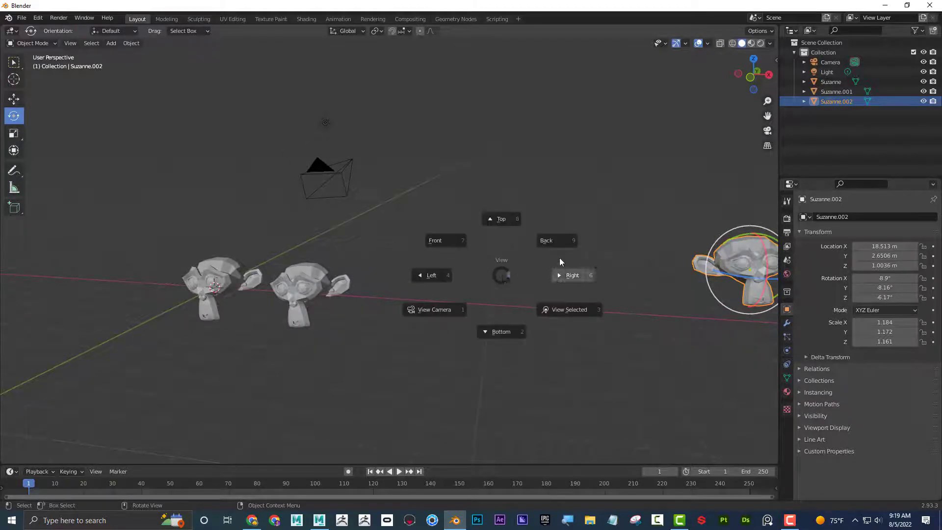
click(560, 273)
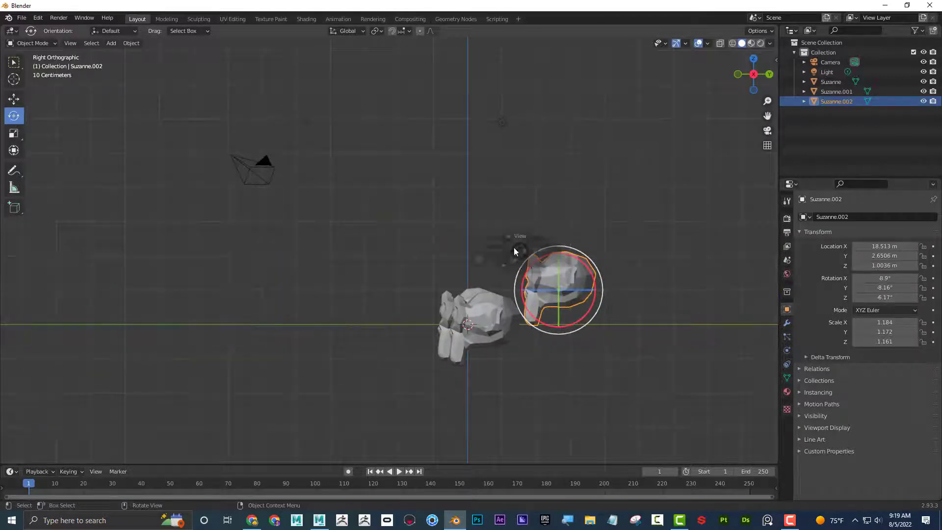
Step: Switch the viewport to the Top orthographic view and on to the Bottom orthographic view
key(KP_1)
key(grave)
click(500, 201)
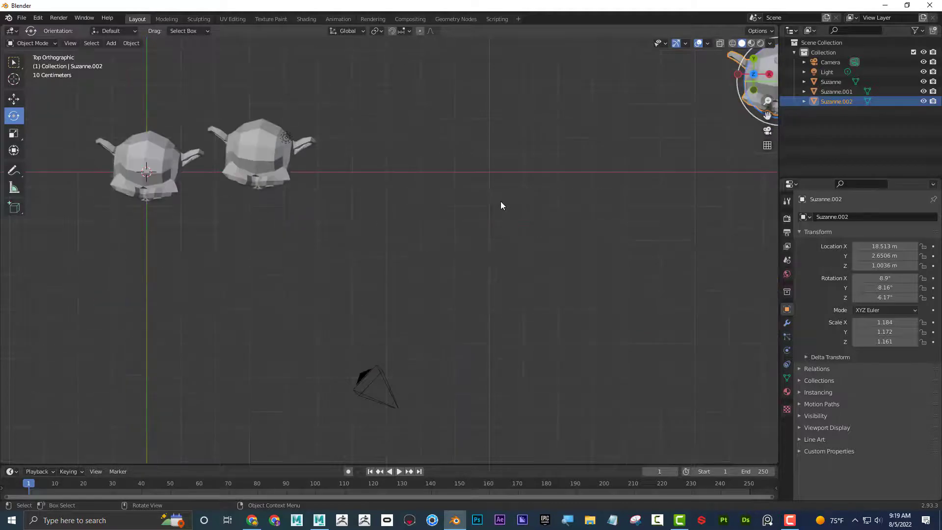
key(grave)
click(500, 258)
Step: Look through the scene camera, switch to the Front view, and return to a perspective view
key(grave)
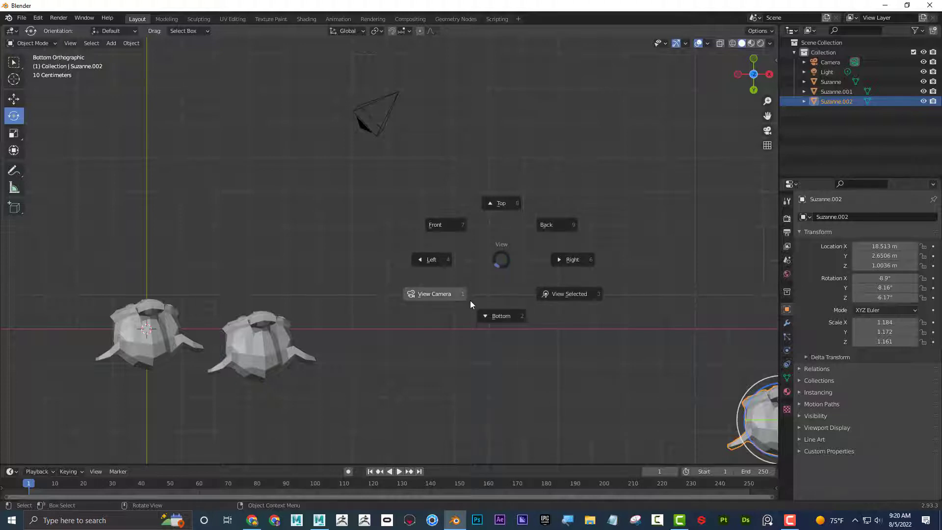
click(455, 295)
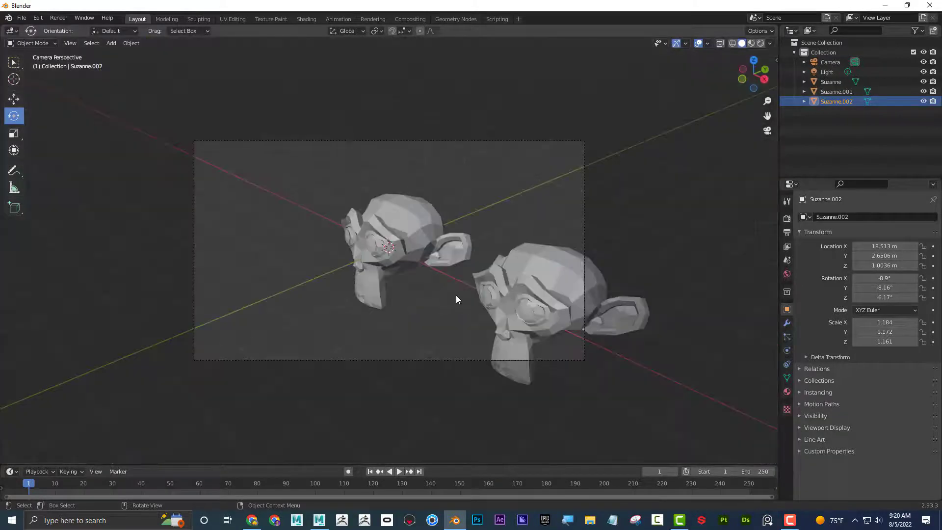
key(grave)
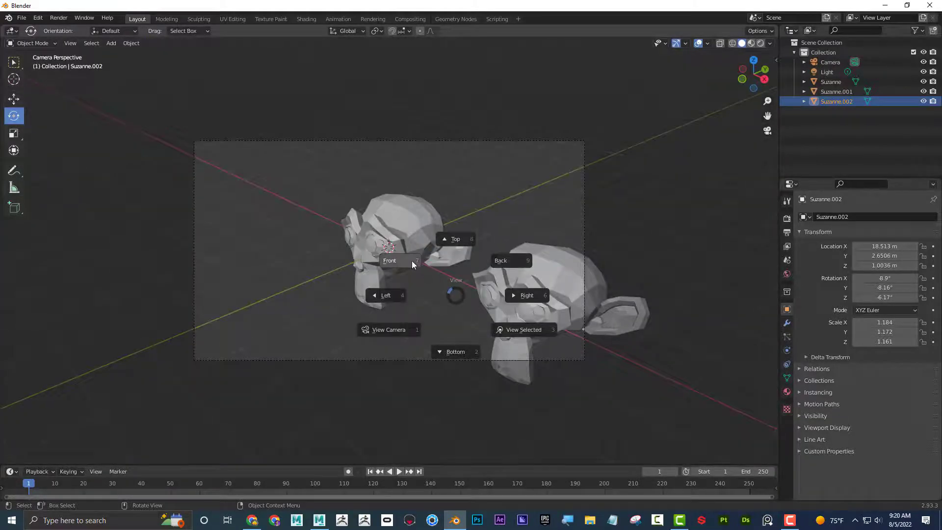
click(412, 261)
middle_drag(581, 246, 549, 263)
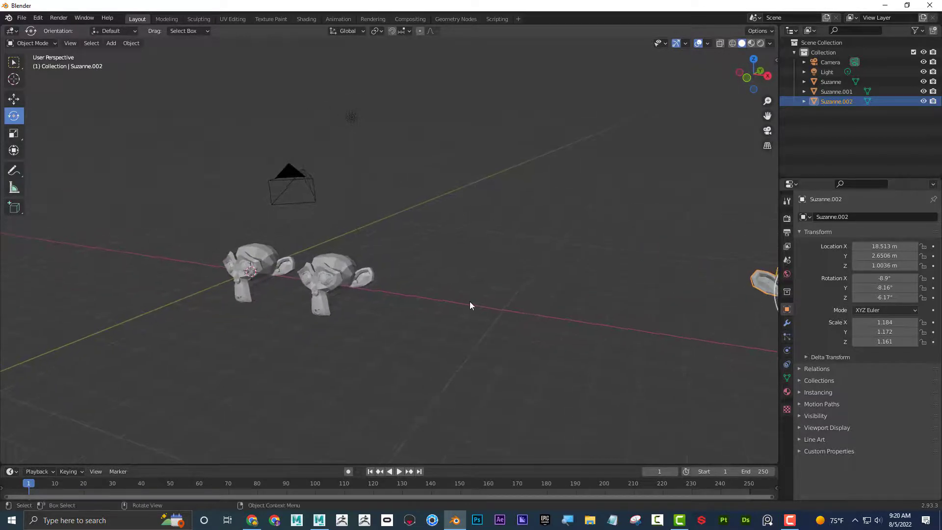
Step: Bring the two neighbouring monkey heads closer and review the viewport shading modes while keeping Solid
middle_drag(397, 300, 372, 255)
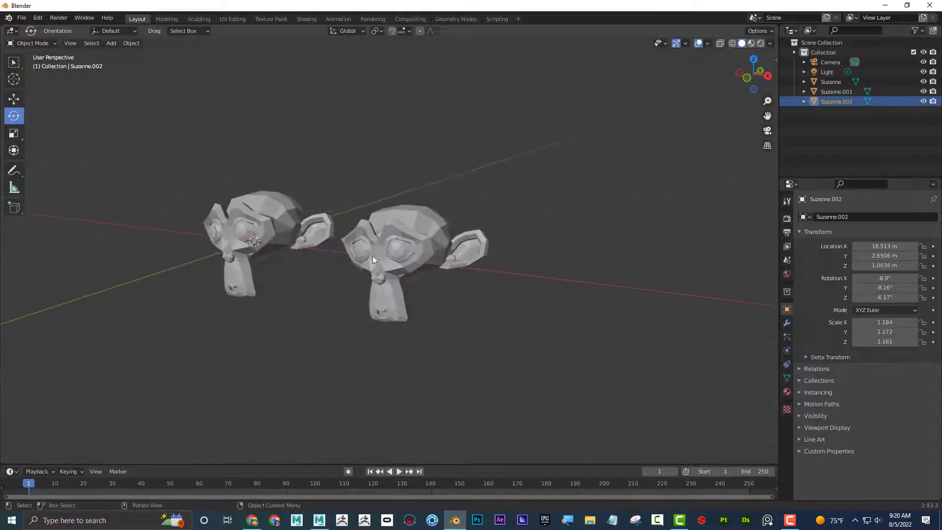
scroll(404, 283, up, 4)
scroll(403, 284, up, 1)
middle_drag(403, 286, 613, 294)
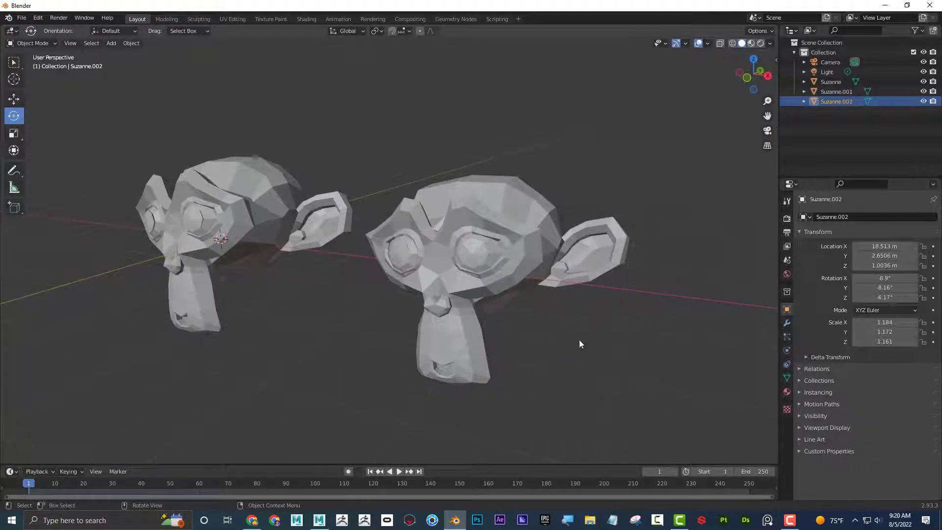
key(z)
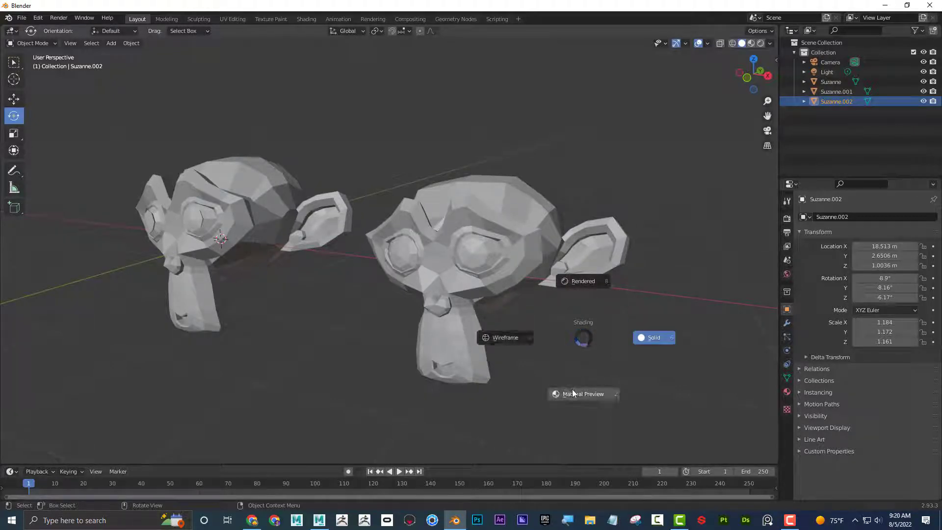
click(587, 331)
middle_drag(587, 331, 586, 335)
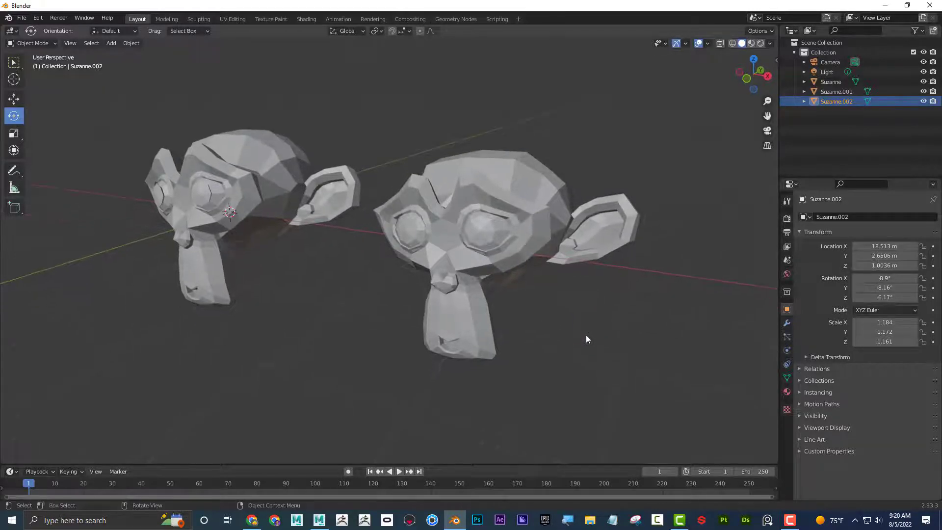
Step: Toggle X-ray display on and off repeatedly for the monkey heads, finishing with it off
key(alt)
key(alt+z)
key(alt+z)
key(alt+z)
key(alt+z)
key(alt+z)
key(alt+z)
key(alt+z)
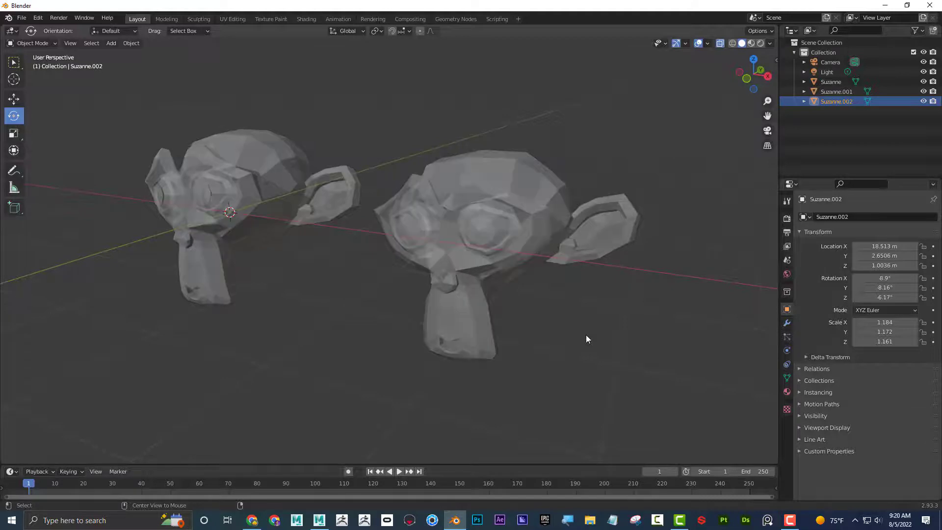
key(alt+z)
key(alt+z)
key(alt+z)
key(alt+z)
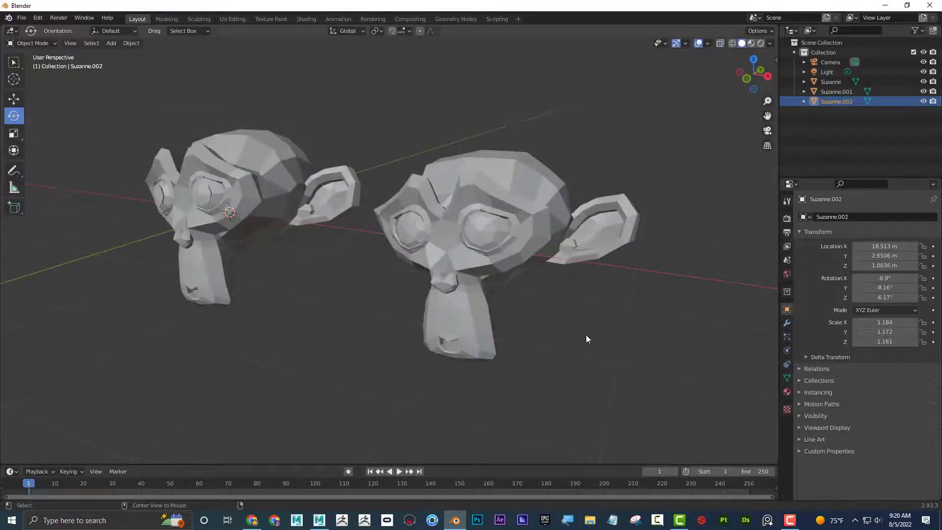
key(alt+z)
key(alt+z)
key(alt+z)
key(alt+z)
key(alt+z)
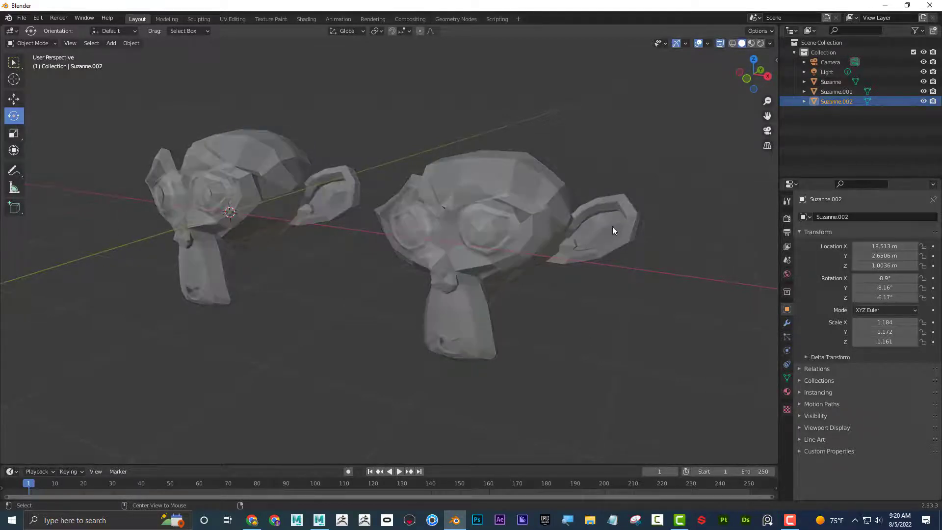
click(721, 44)
click(721, 43)
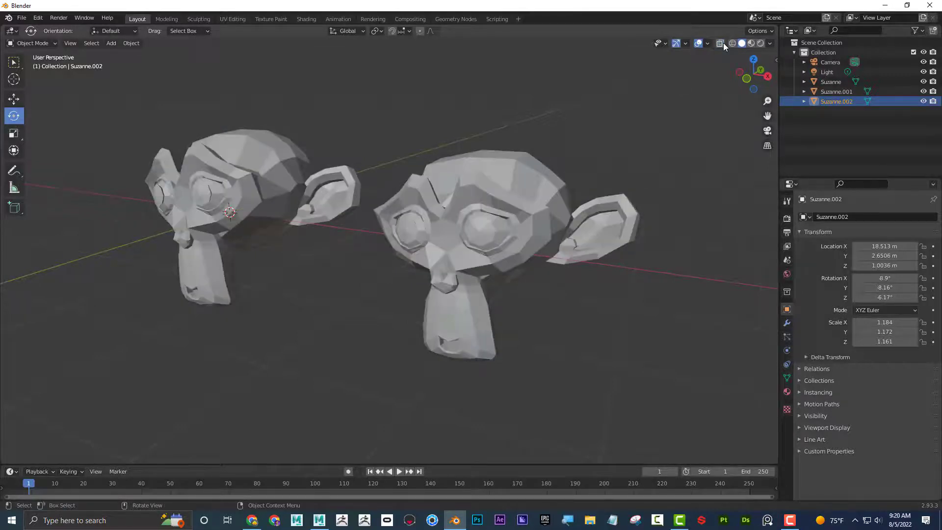
click(721, 43)
click(723, 43)
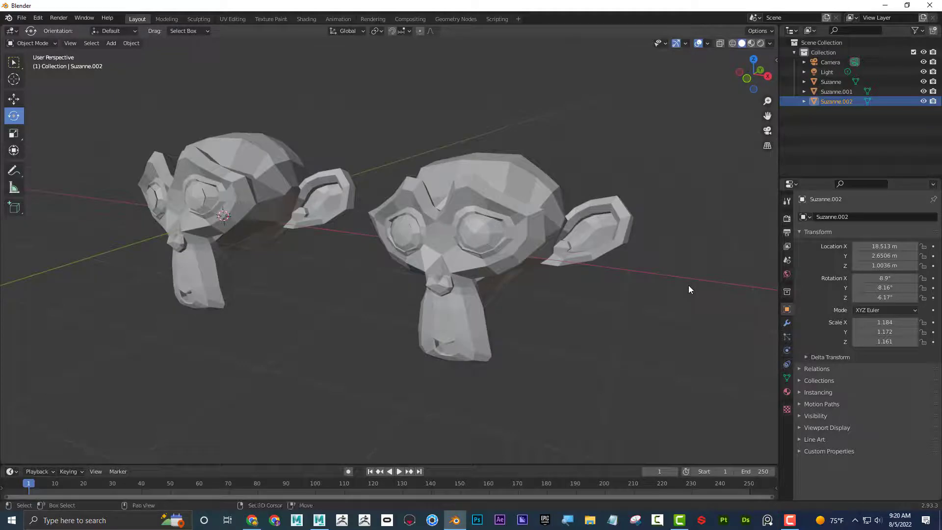
Step: Toggle the viewport between Wireframe and Solid shading repeatedly, finishing in Solid
key(shift+z)
key(shift+z)
key(shift+z)
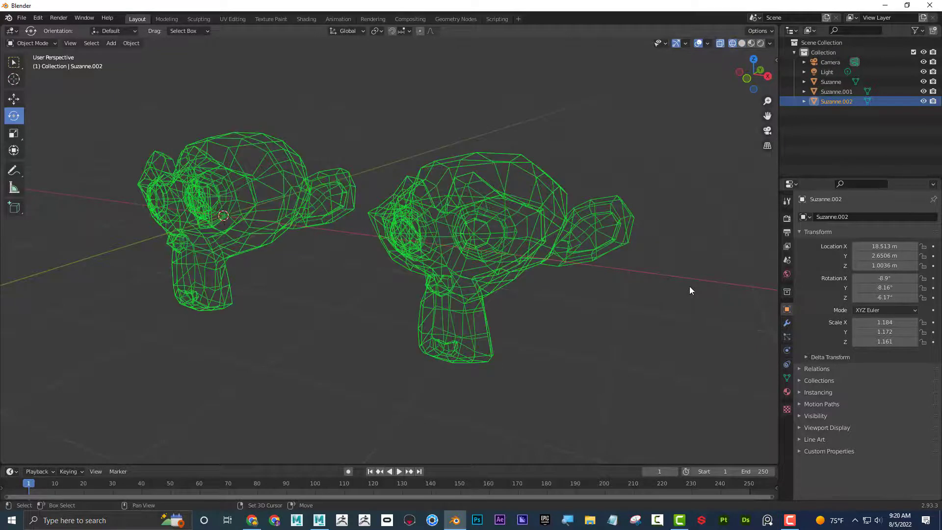
key(shift+z)
key(shift+z)
key(shift+z)
key(shift+z)
key(shift+z)
key(shift+z)
key(shift+z)
key(shift+z)
click(742, 46)
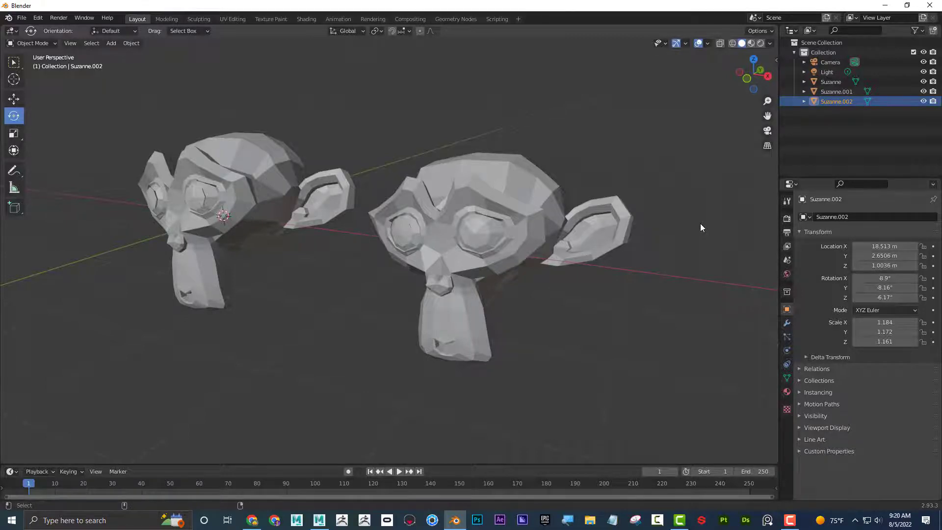
Step: Toggle the viewport overlays off and on repeatedly, finishing with them shown
key(shift+alt+z)
key(shift+alt+z)
key(shift+alt+z)
key(shift+alt+z)
key(shift+alt+z)
key(shift+alt+z)
key(shift+alt+z)
key(shift+alt+z)
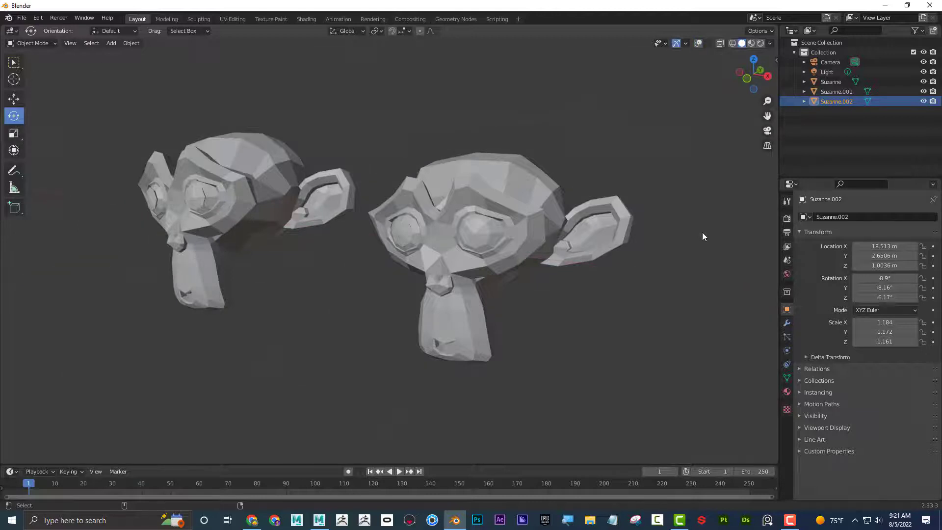
key(shift+alt+z)
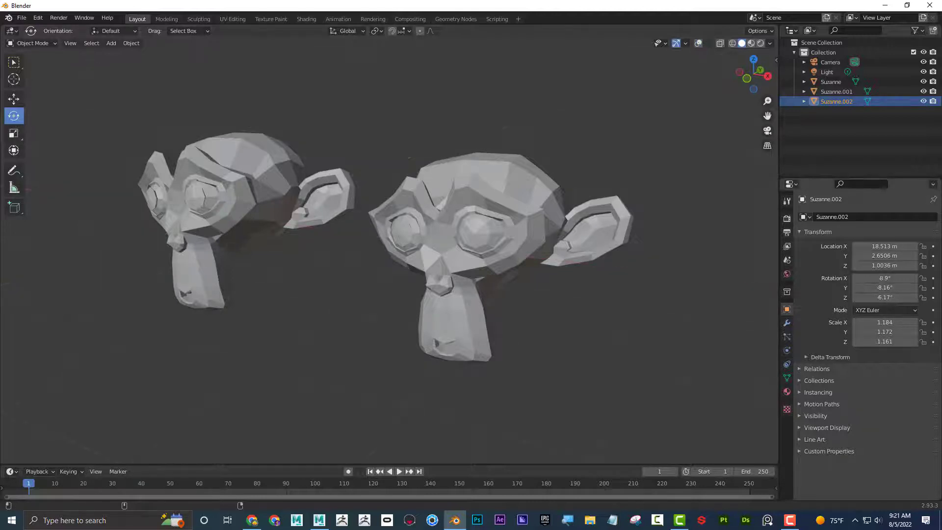
middle_drag(640, 343, 601, 340)
key(shift+alt+z)
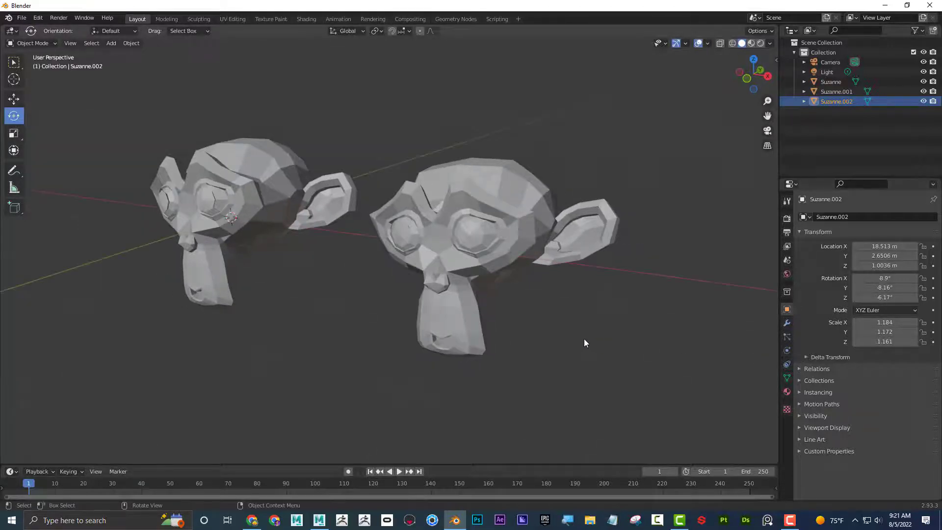
Step: Review the object types that can be added in Object Mode without adding anything
scroll(584, 343, down, 2)
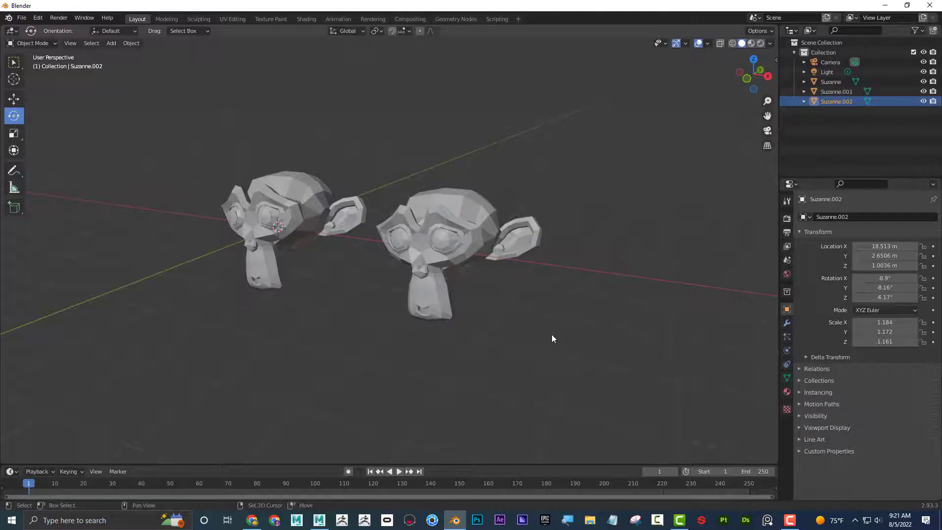
key(shift+a)
mouse_move(544, 301)
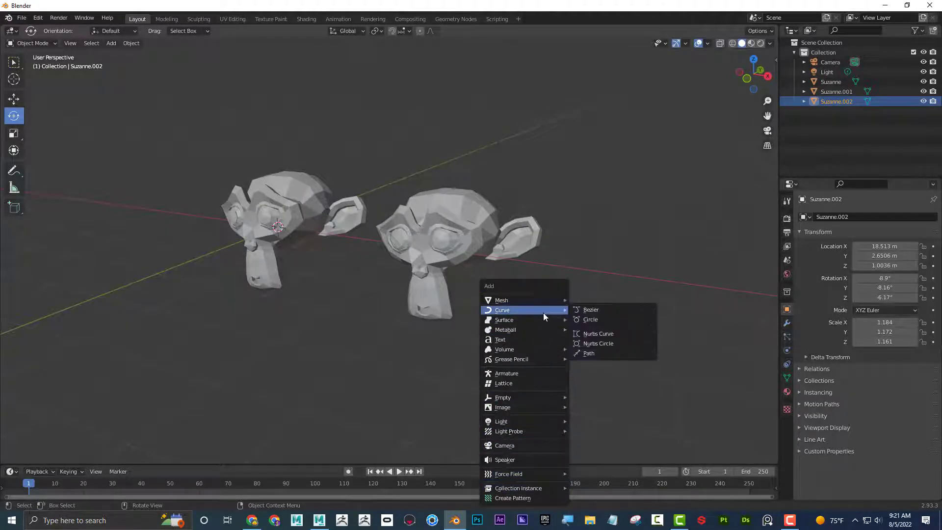
middle_drag(435, 389, 437, 387)
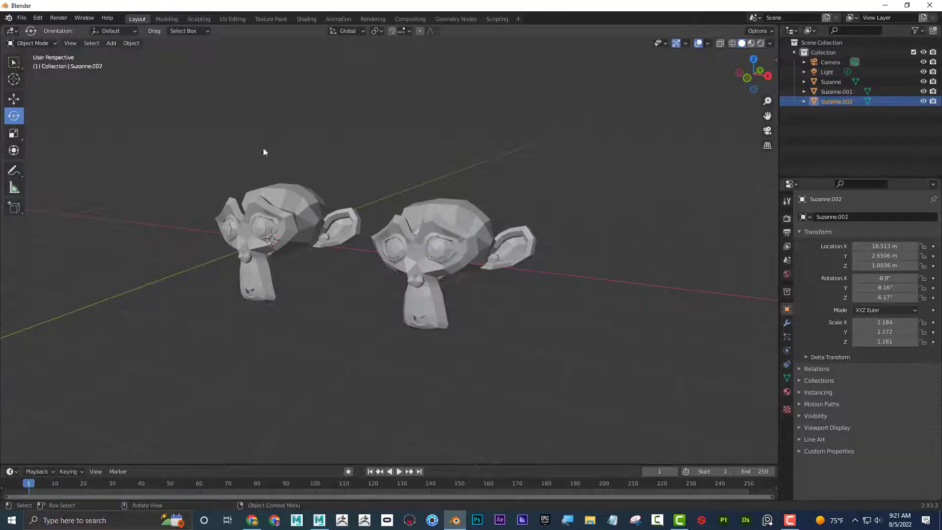
Step: Review what can be added in Edit Mode on Suzanne.002 and again back in Object Mode
key(Tab)
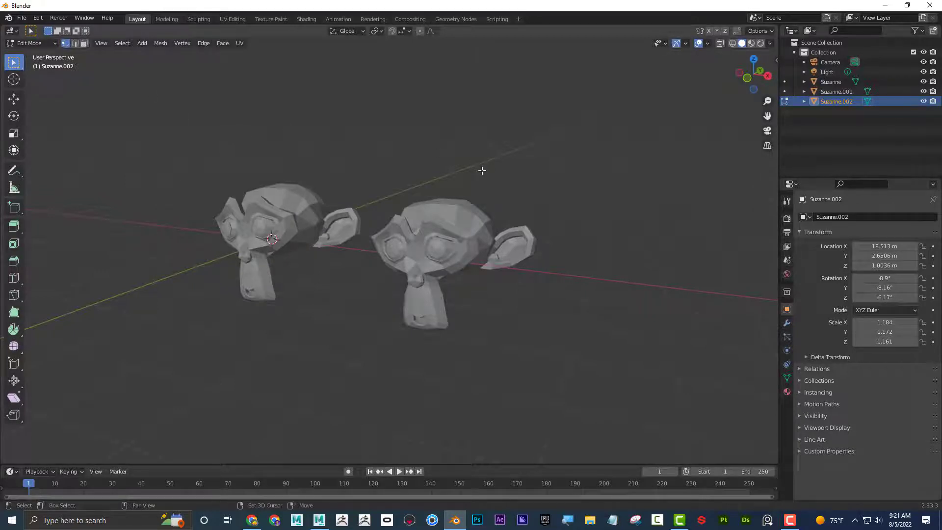
key(shift+a)
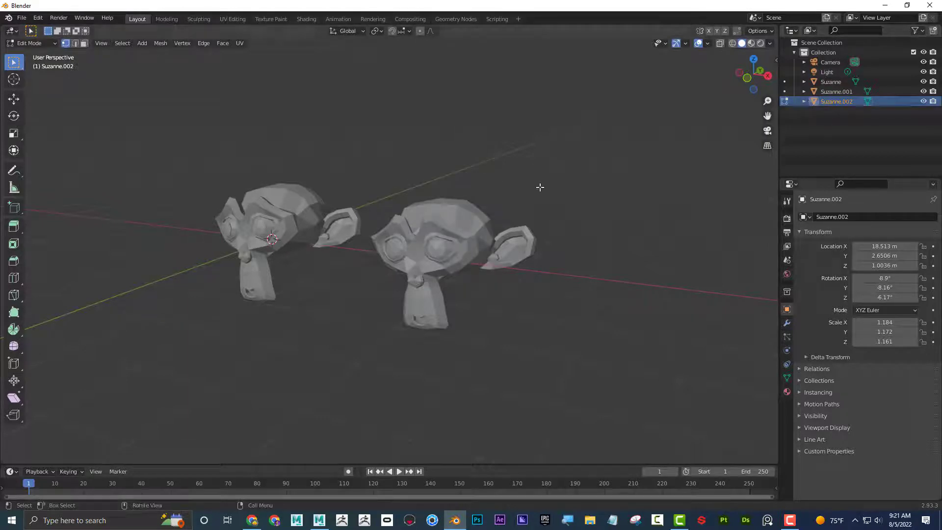
key(shift+a)
key(Tab)
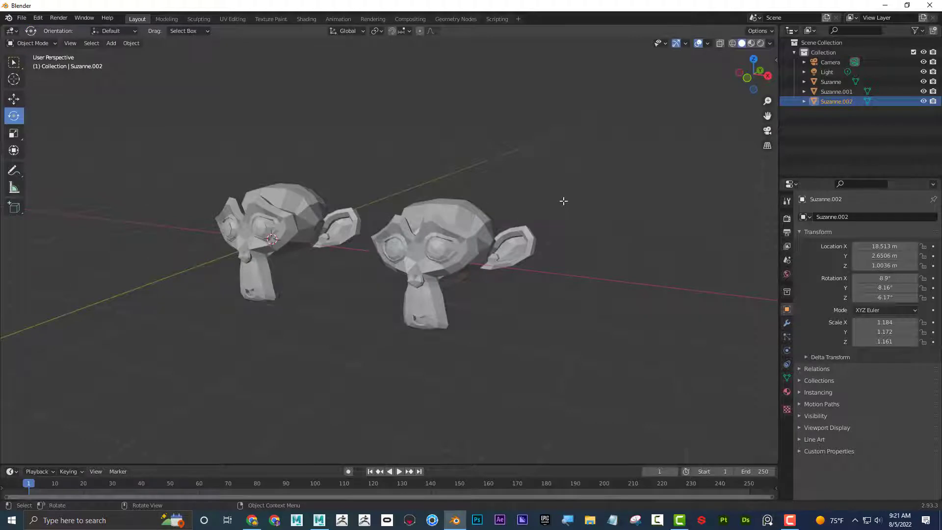
key(shift+a)
Step: Review the keyboard, mouse and tablet options in the Input preferences without changing any, and close the preferences
click(38, 19)
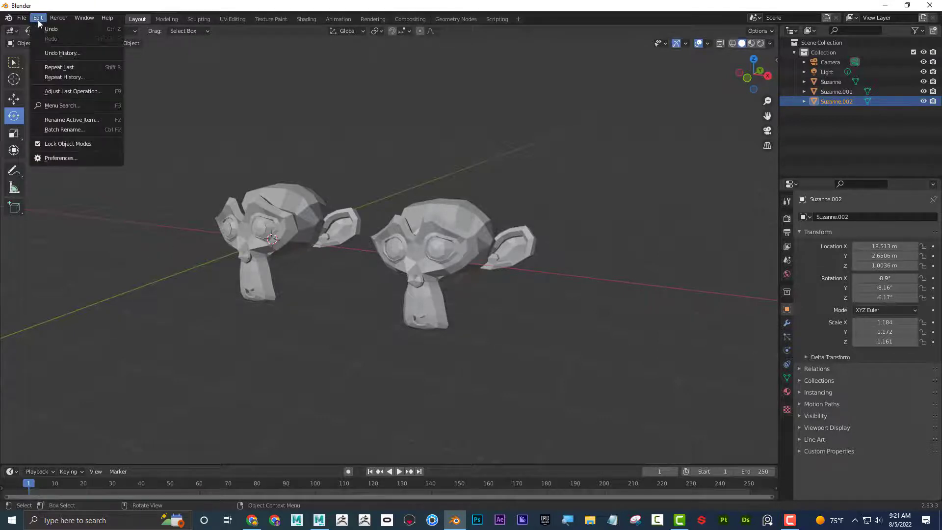
click(62, 156)
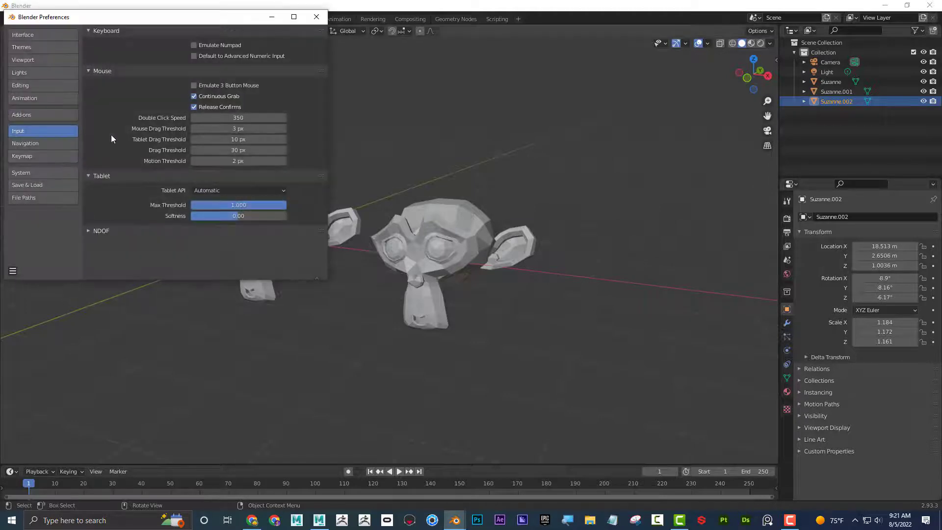
drag(204, 22, 285, 55)
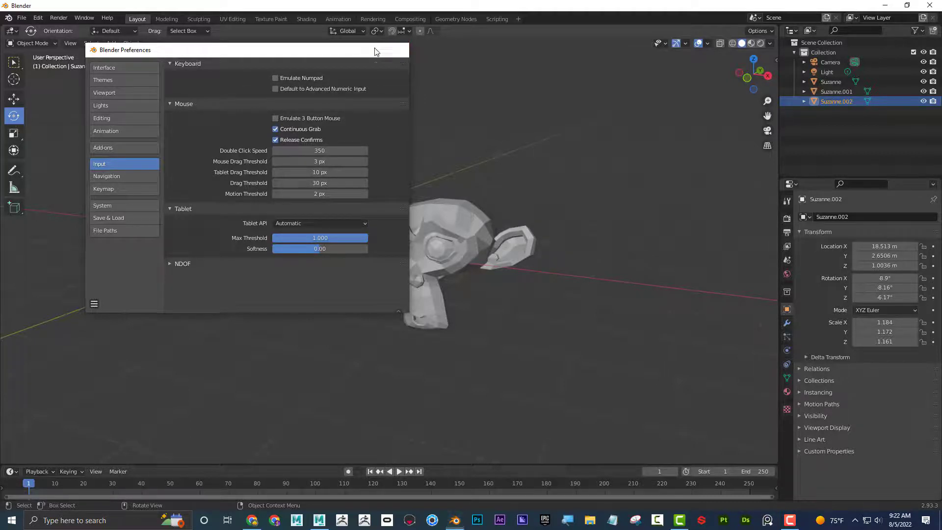
click(405, 51)
Step: Switch to the Sculpting workspace with Suzanne.002 active and orbit around the monkey heads
click(199, 19)
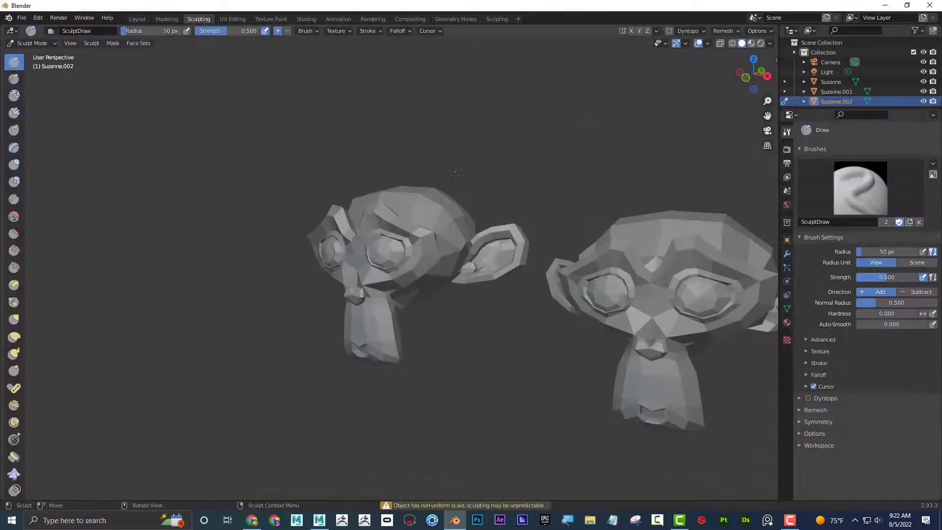
key(alt)
mouse_move(508, 175)
middle_down()
mouse_move(406, 198)
mouse_move(377, 187)
mouse_move(382, 181)
middle_up()
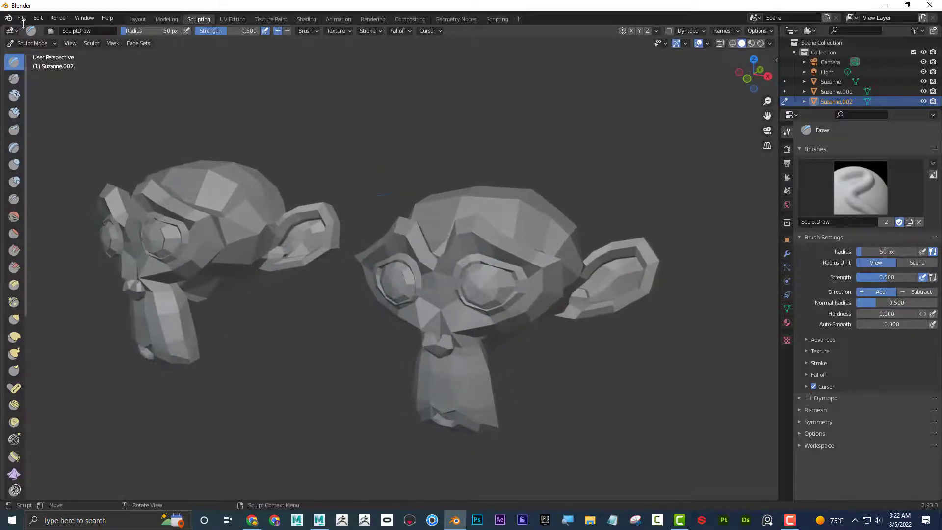
Step: Enable Emulate 3 Button Mouse in the Input preferences
click(38, 18)
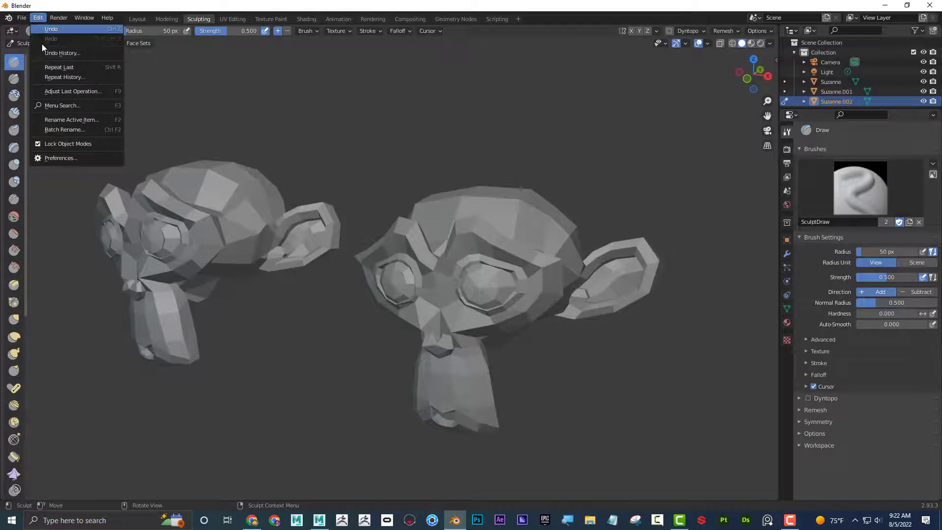
click(90, 157)
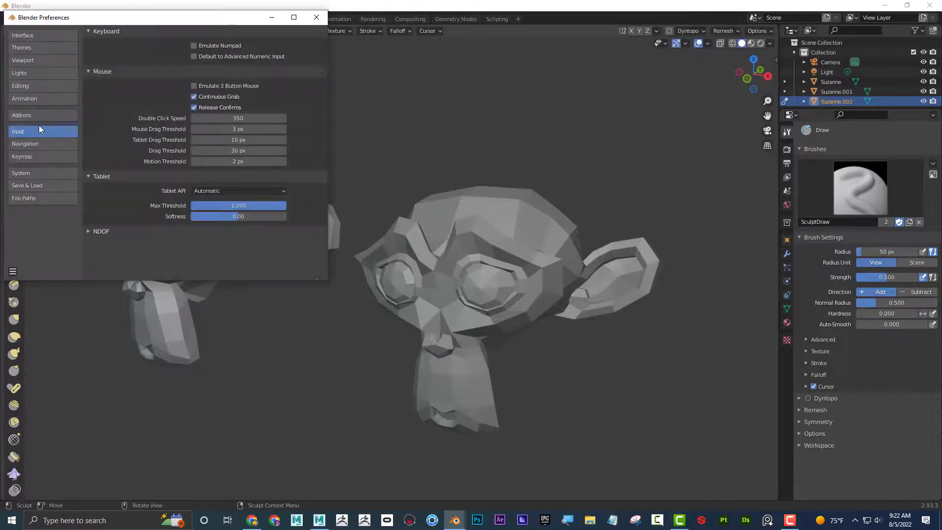
click(194, 86)
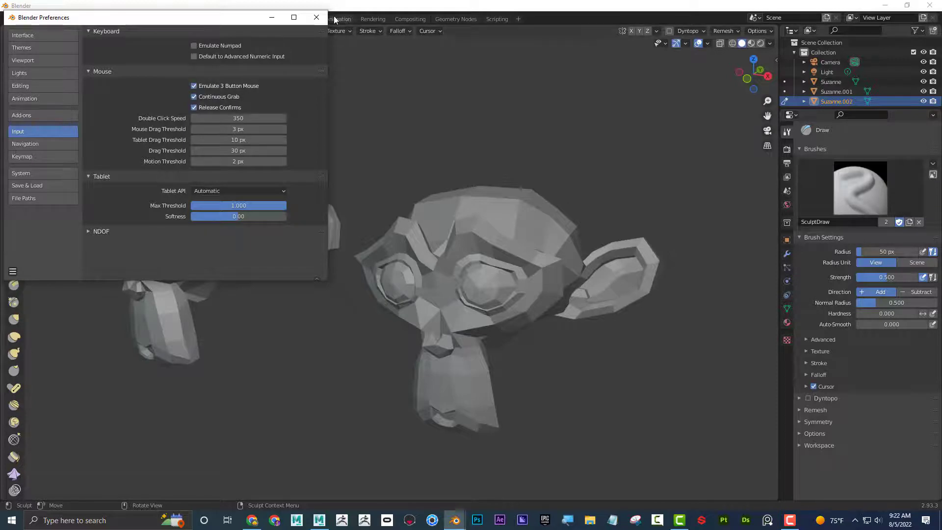
Step: Test the emulated three-button navigation by orbiting around the monkey heads, snapping to an orthographic side view and returning to perspective
alt+drag(353, 98, 430, 158)
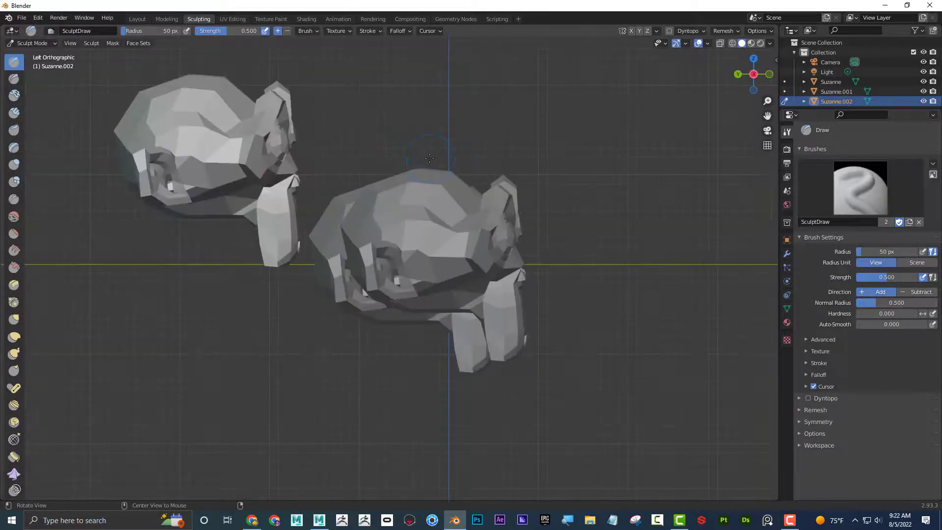
alt+drag(644, 181, 463, 143)
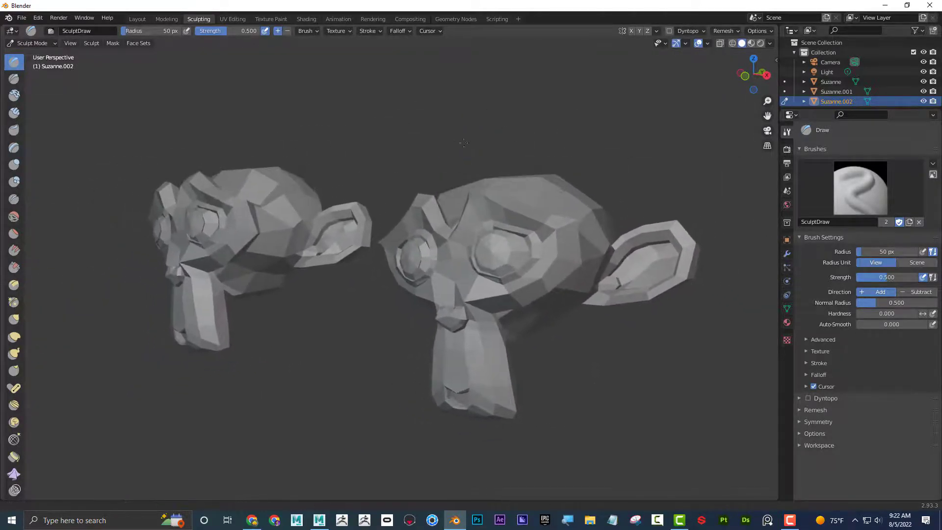
mouse_move(463, 143)
middle_down()
mouse_move(427, 137)
mouse_move(513, 158)
mouse_move(447, 173)
mouse_move(398, 166)
mouse_move(412, 165)
middle_up()
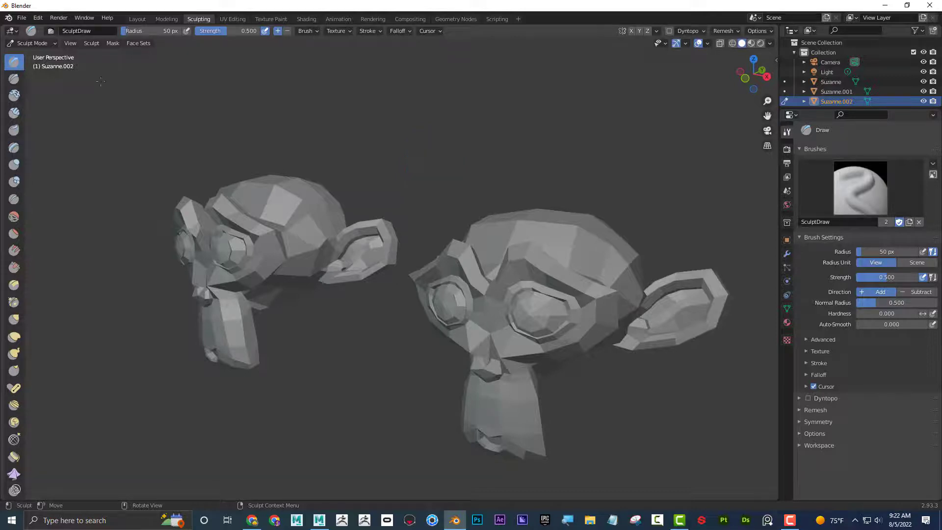
Step: Disable Emulate 3 Button Mouse in the Input preferences and close the preferences
click(35, 22)
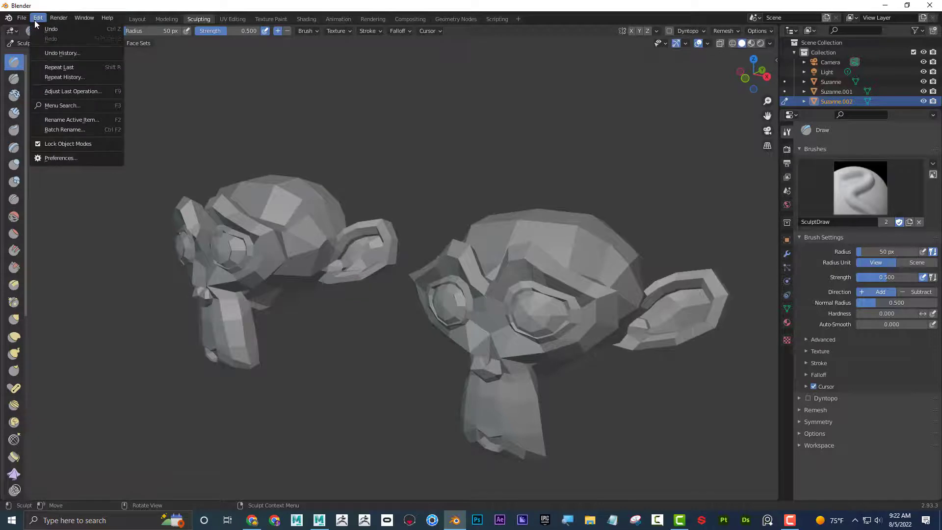
click(91, 157)
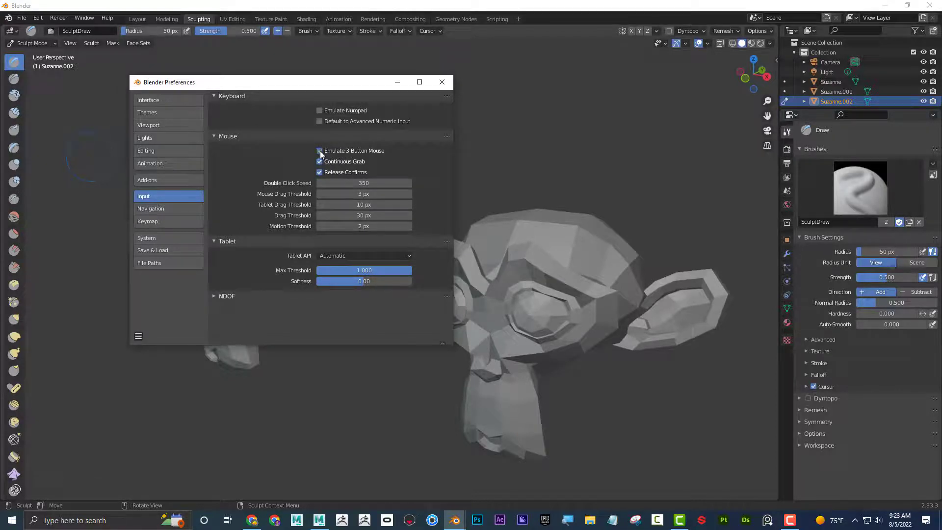
click(320, 151)
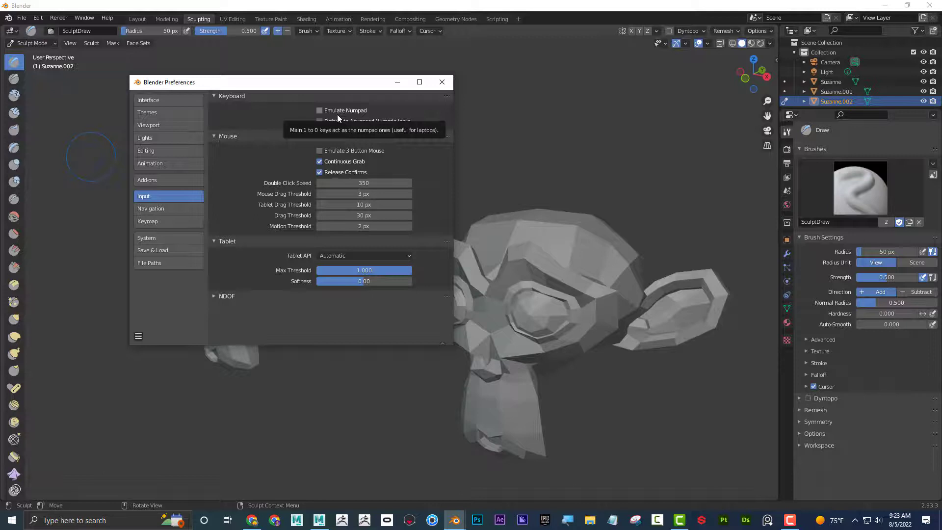
click(448, 82)
Step: Return to the Layout workspace and view the two monkey heads closer up
click(142, 20)
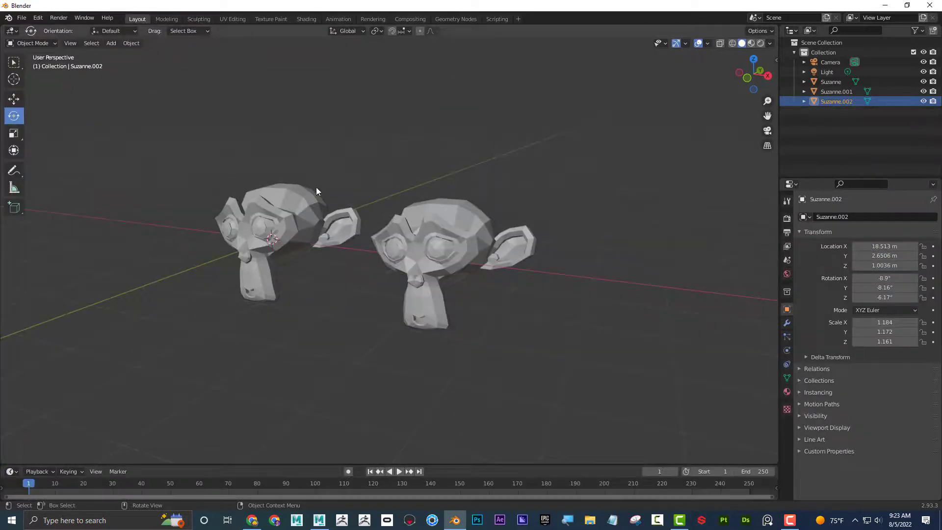
scroll(316, 190, up, 3)
mouse_move(316, 190)
middle_down()
mouse_move(328, 190)
mouse_move(323, 196)
middle_up()
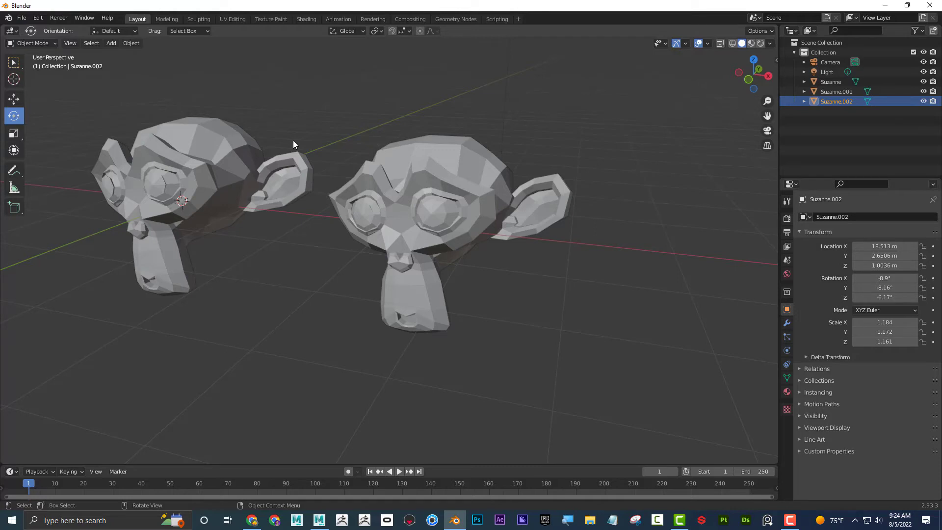
key(shift)
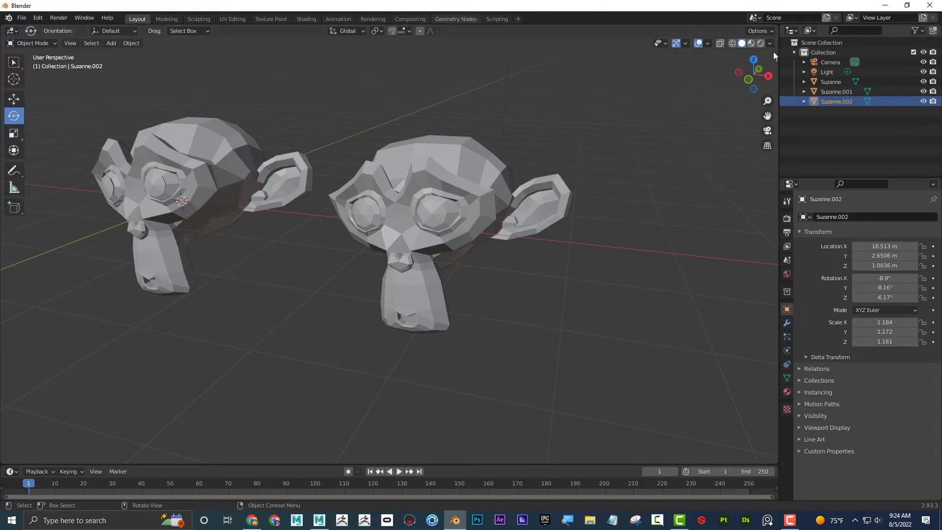